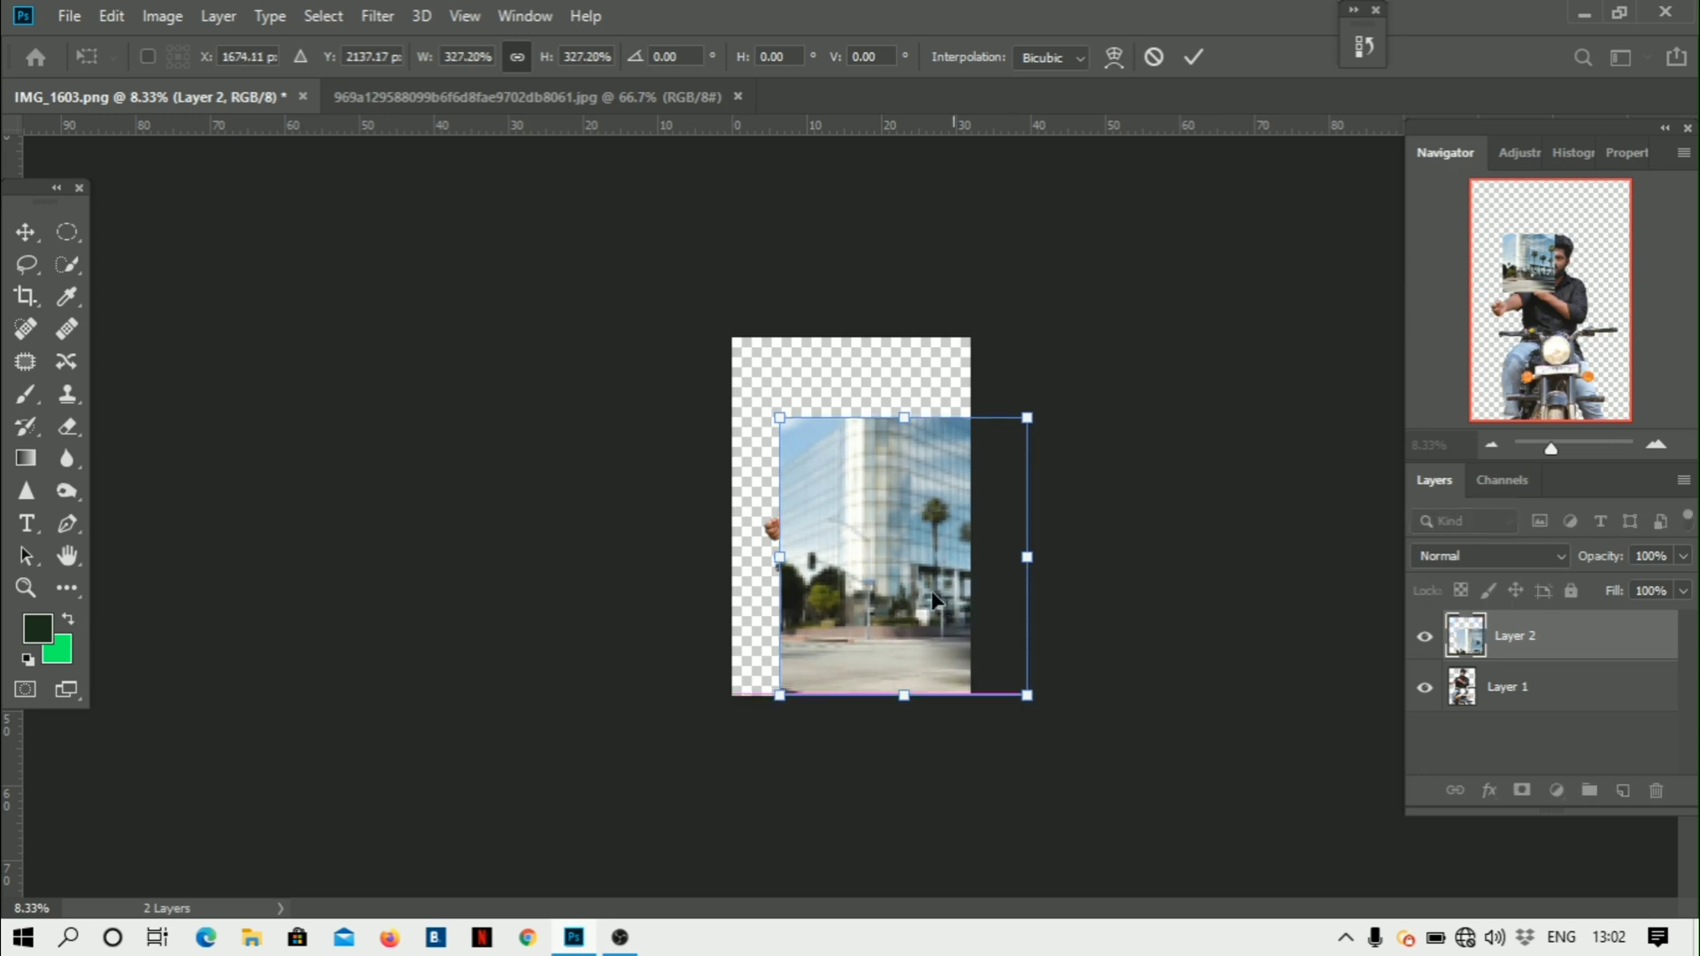
- Enlarge the street background to about 443% so it covers the canvas and move its layer beneath the rider's layer
drag(944, 621, 885, 539)
drag(841, 614, 844, 706)
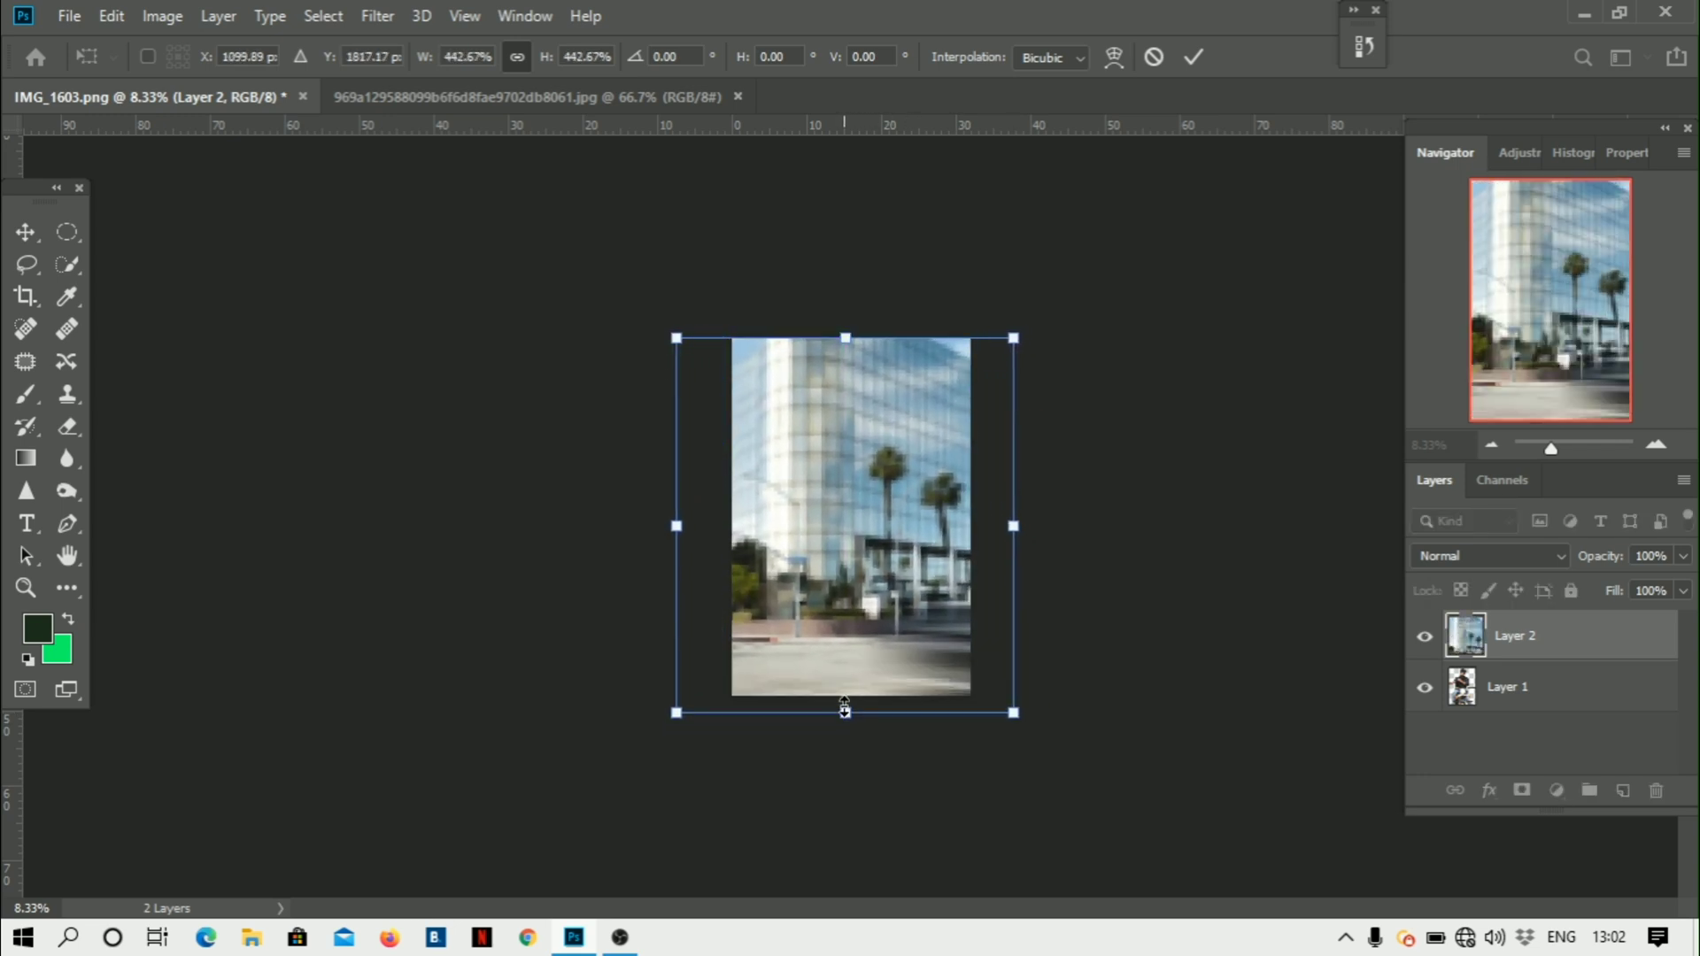
key(Return)
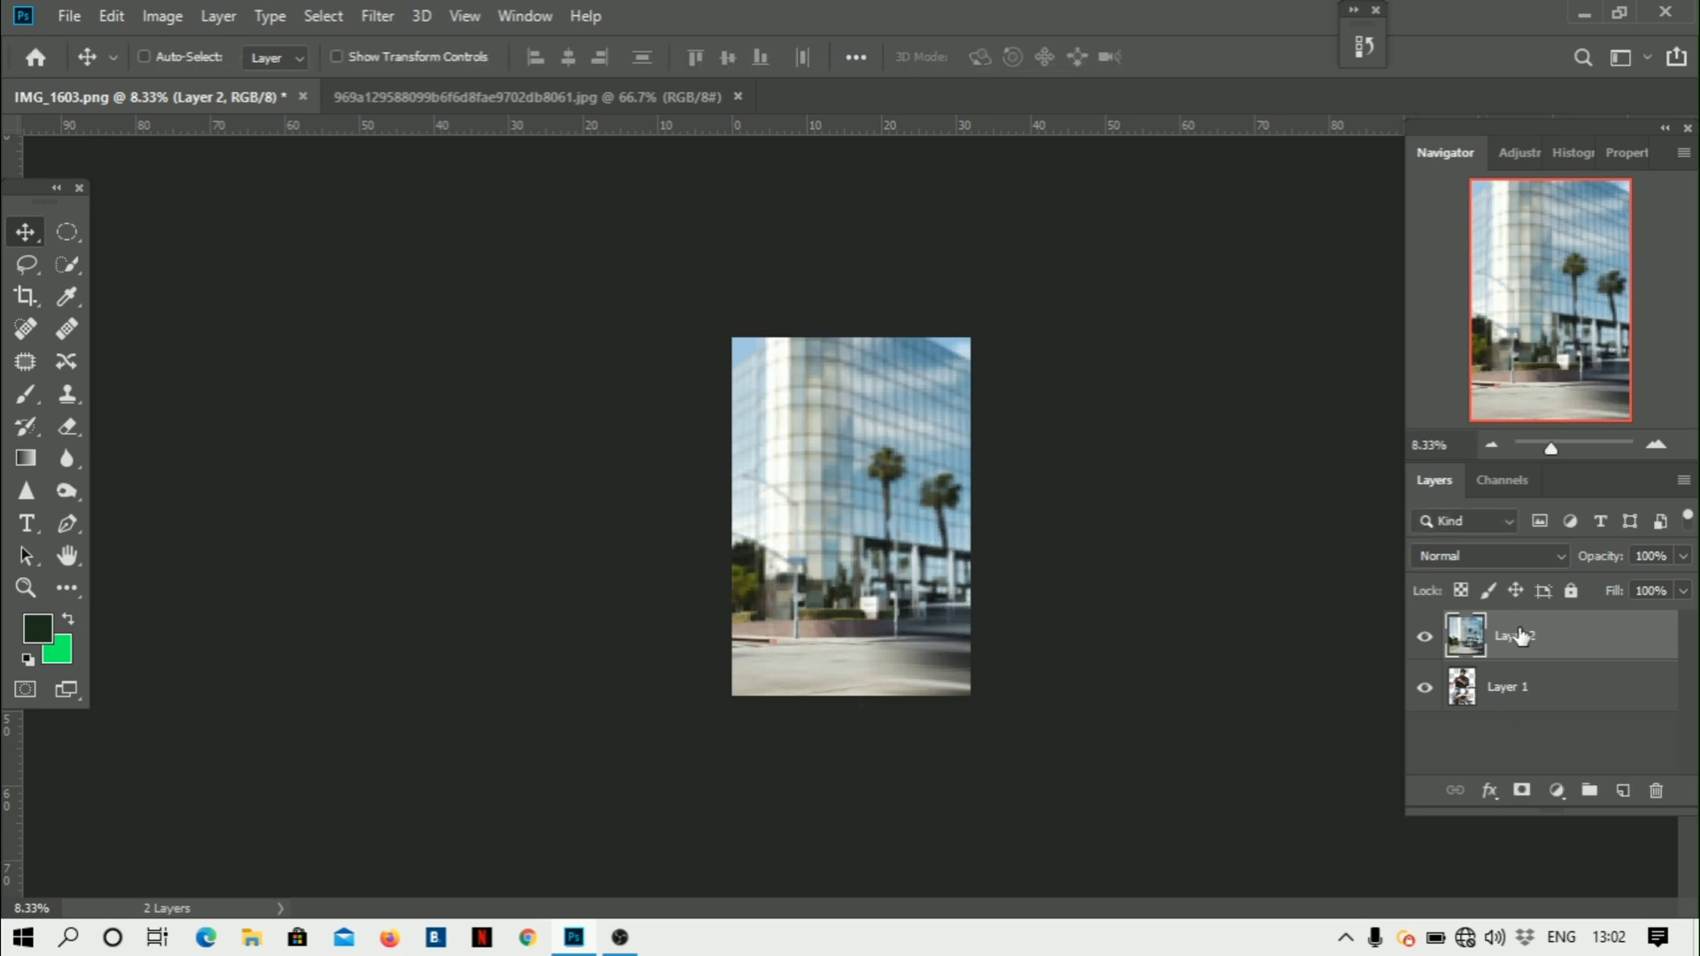
drag(1542, 701, 1534, 724)
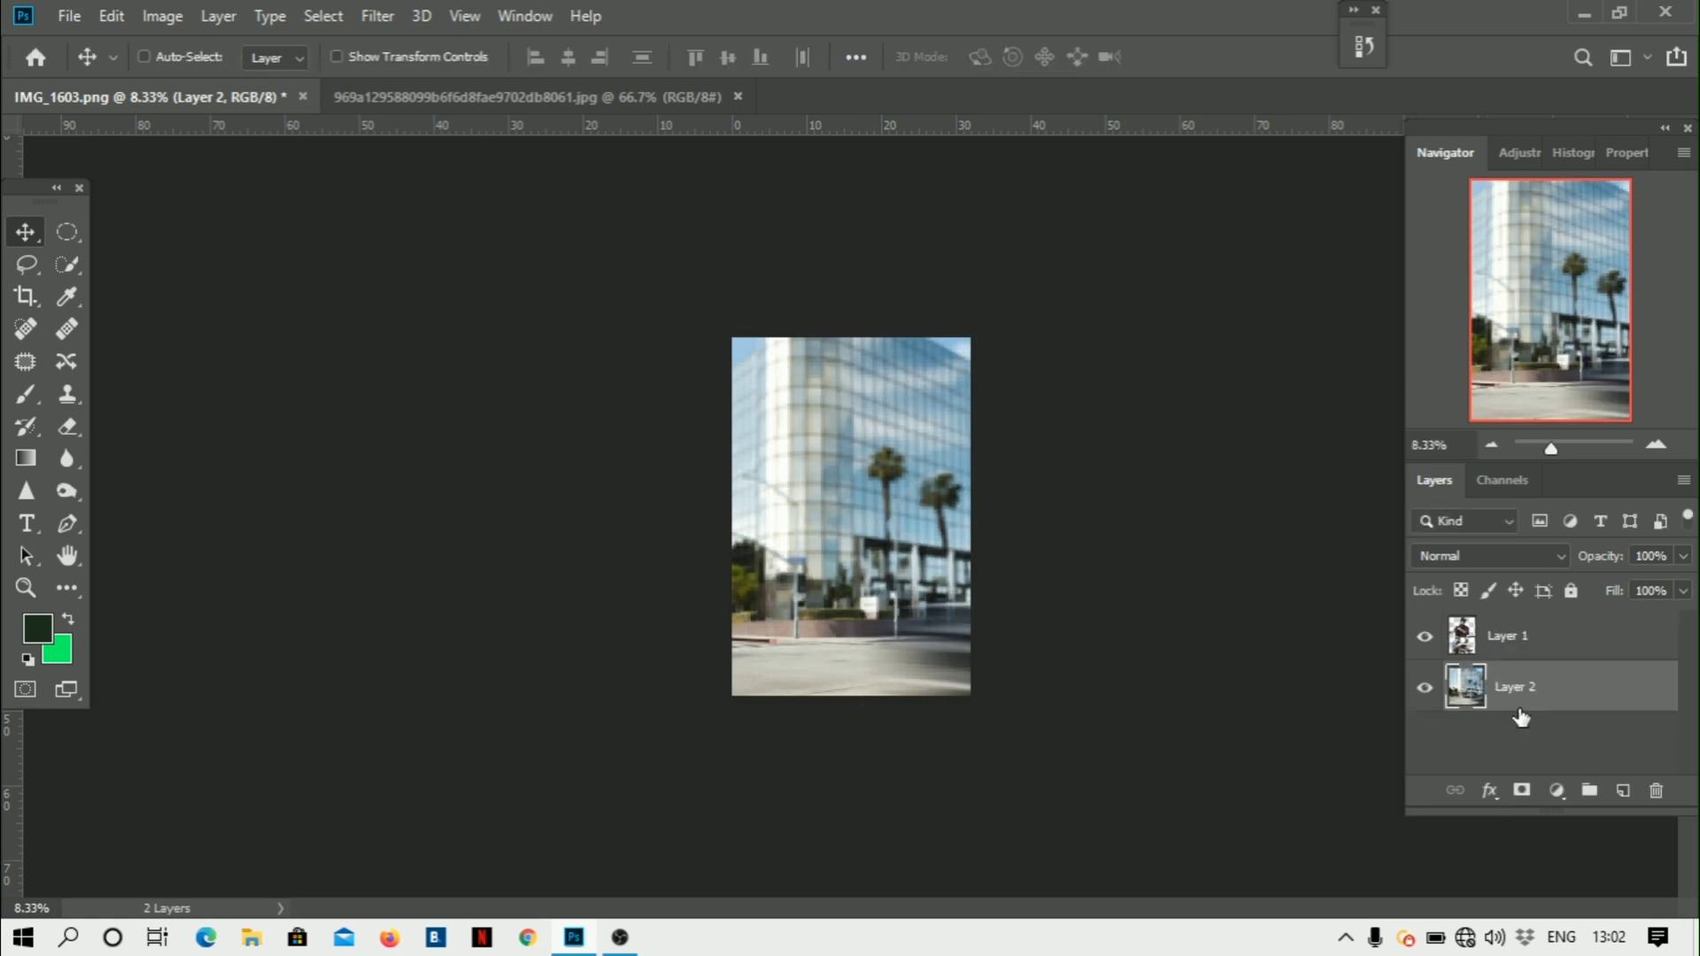
- Open Gaussian Blur for the street background layer and preview a 13.9-pixel radius
key(ctrl+plus)
key(ctrl+plus)
key(ctrl+plus)
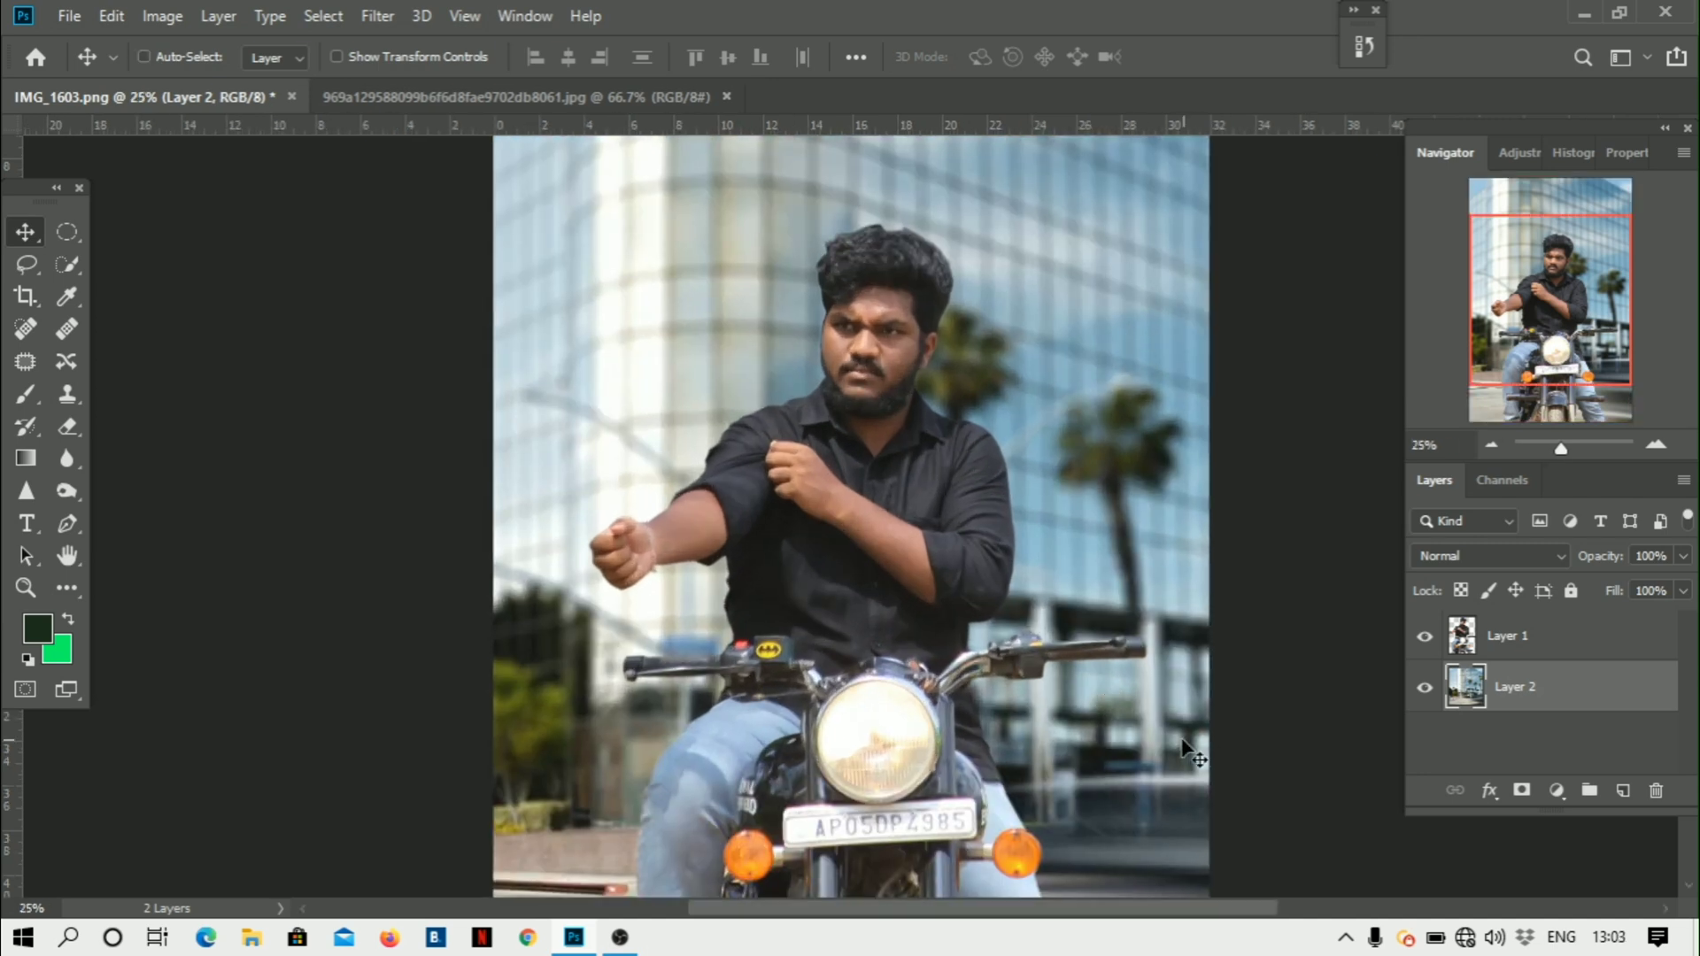
scroll(1062, 659, up, 3)
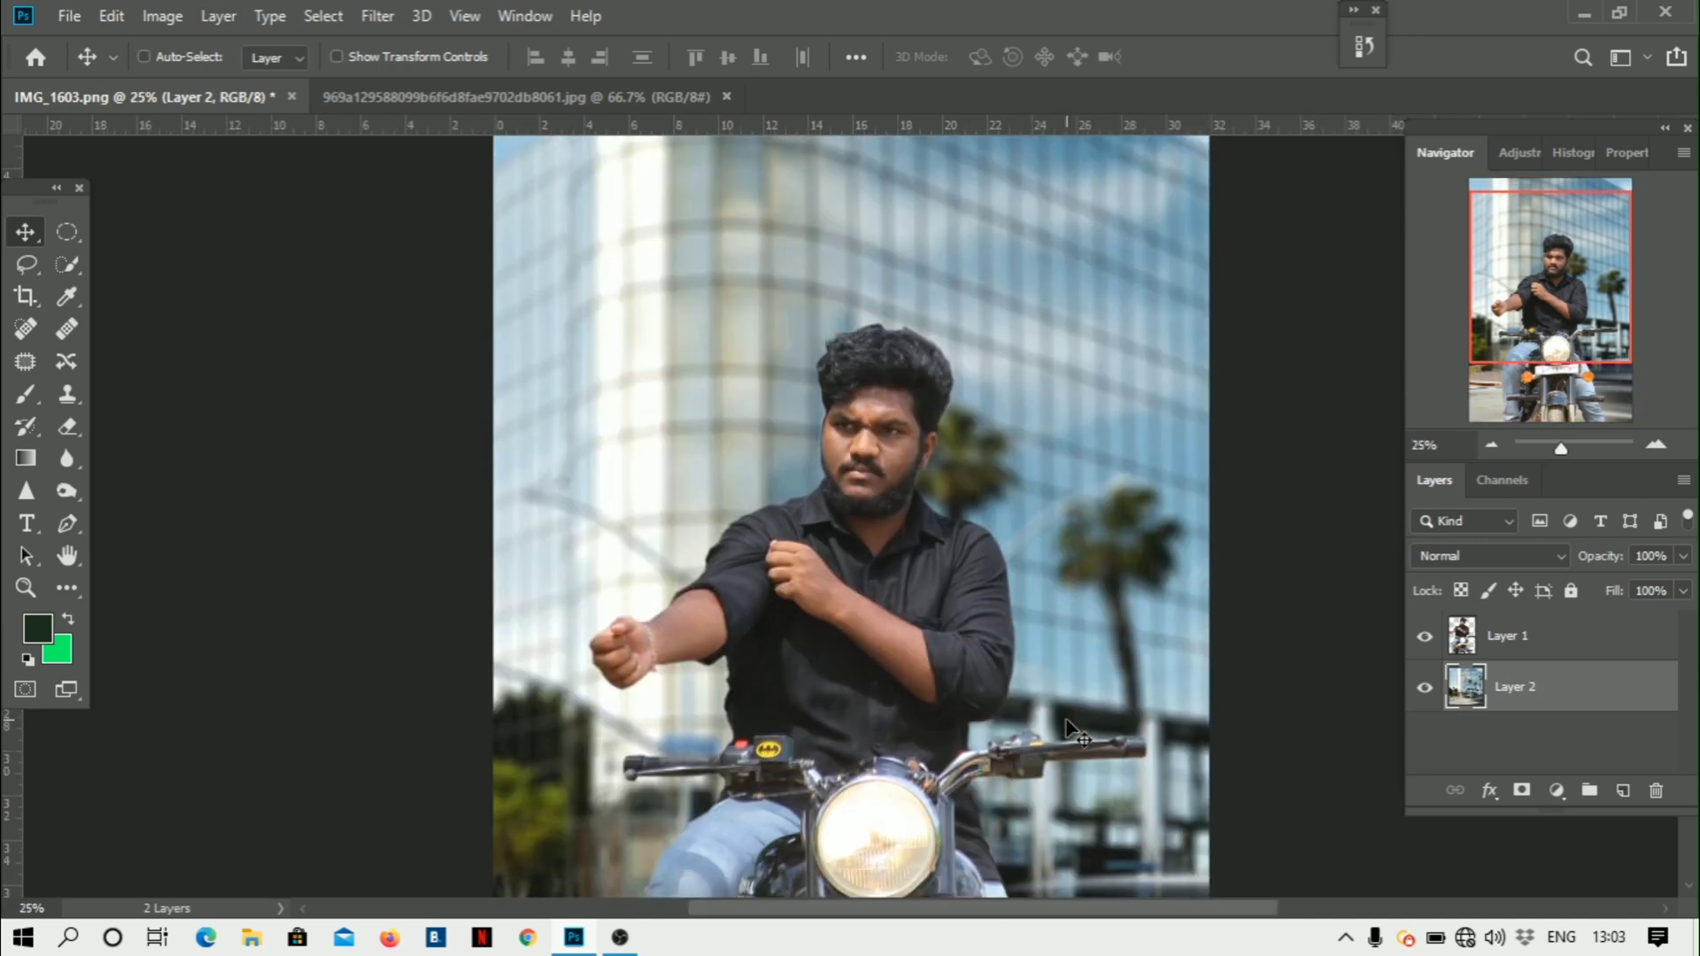
scroll(800, 766, down, 5)
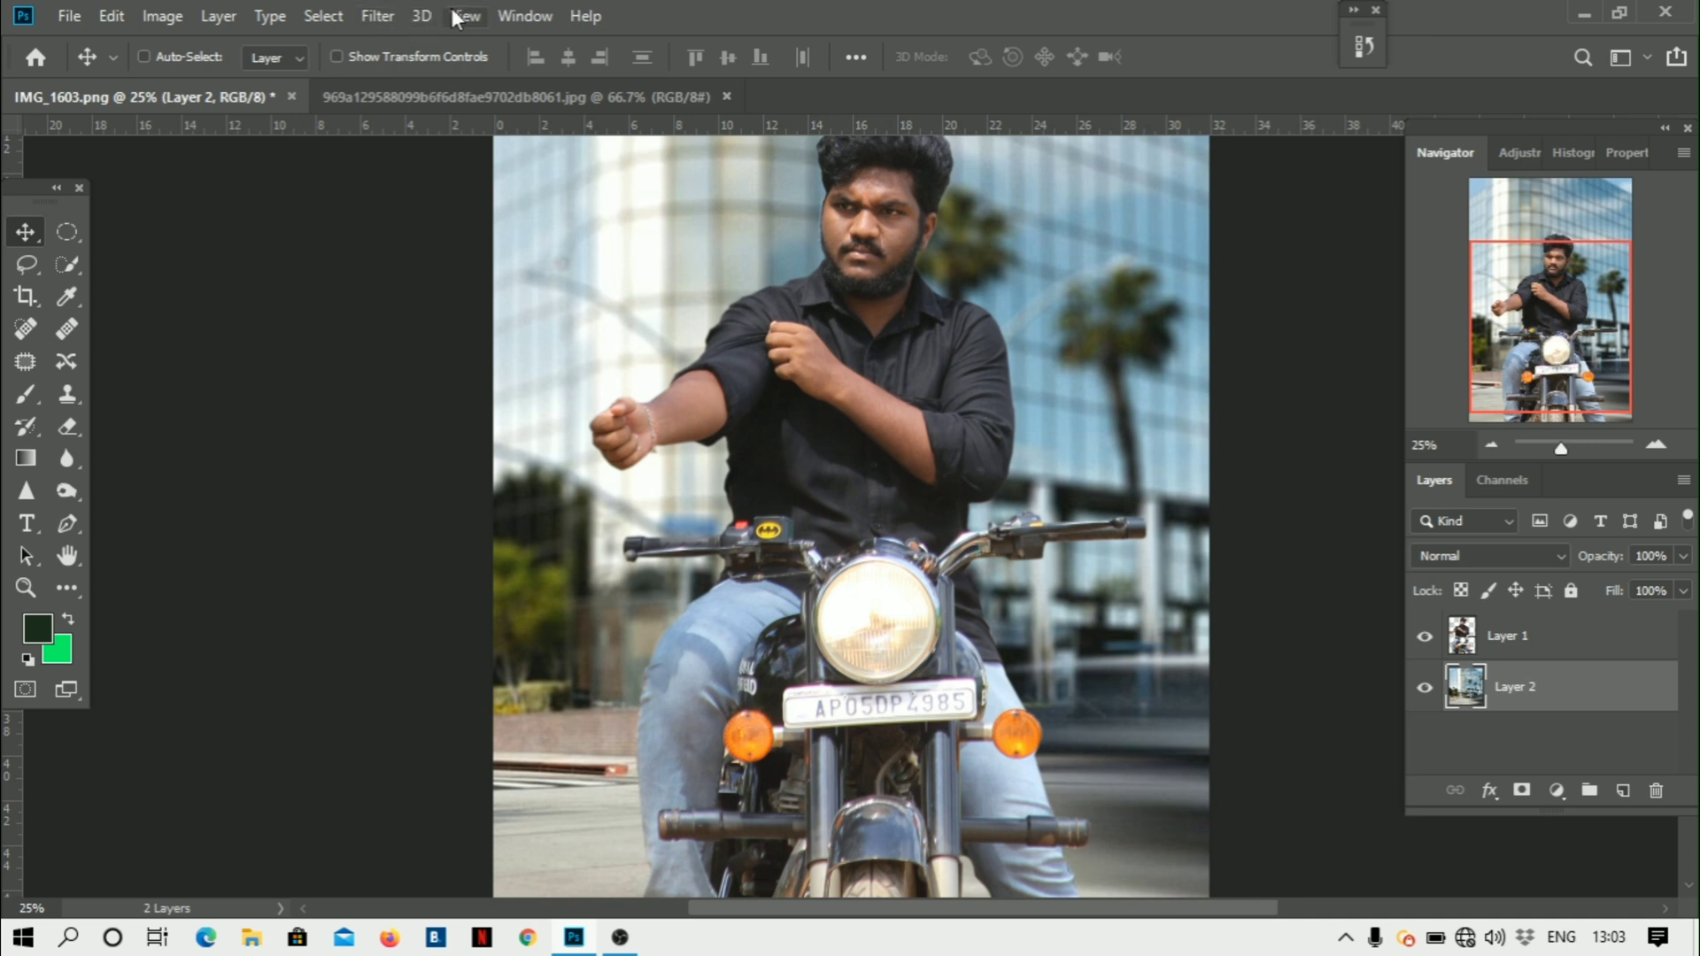
click(375, 16)
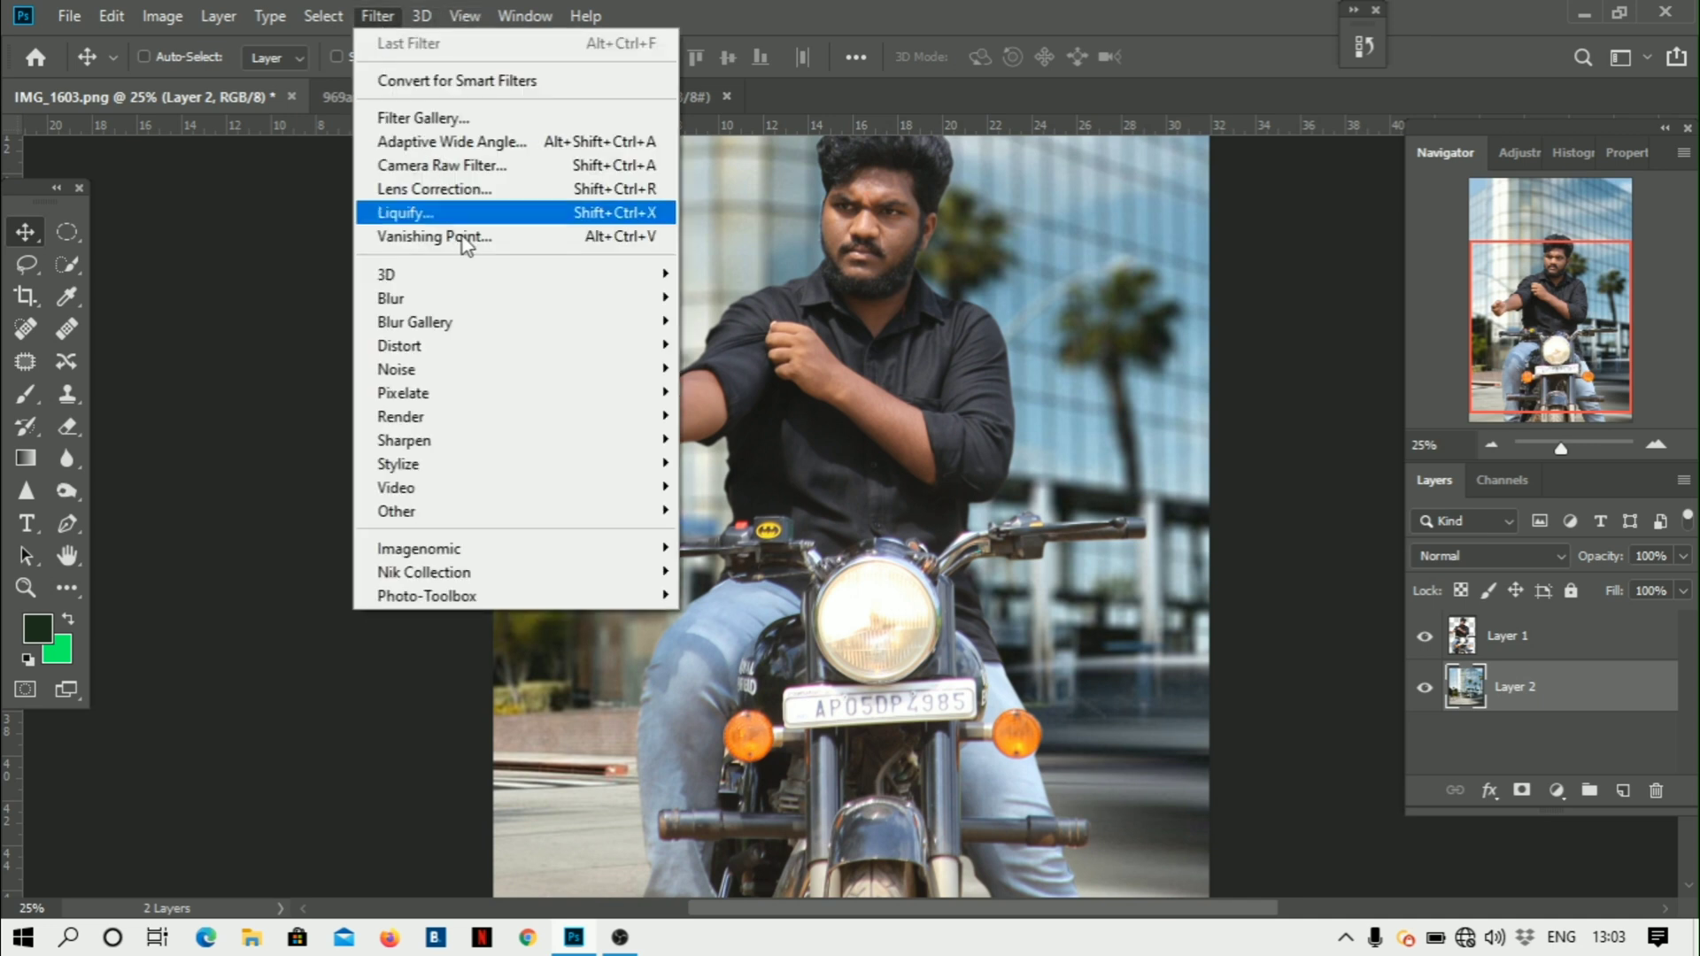
mouse_move(651, 299)
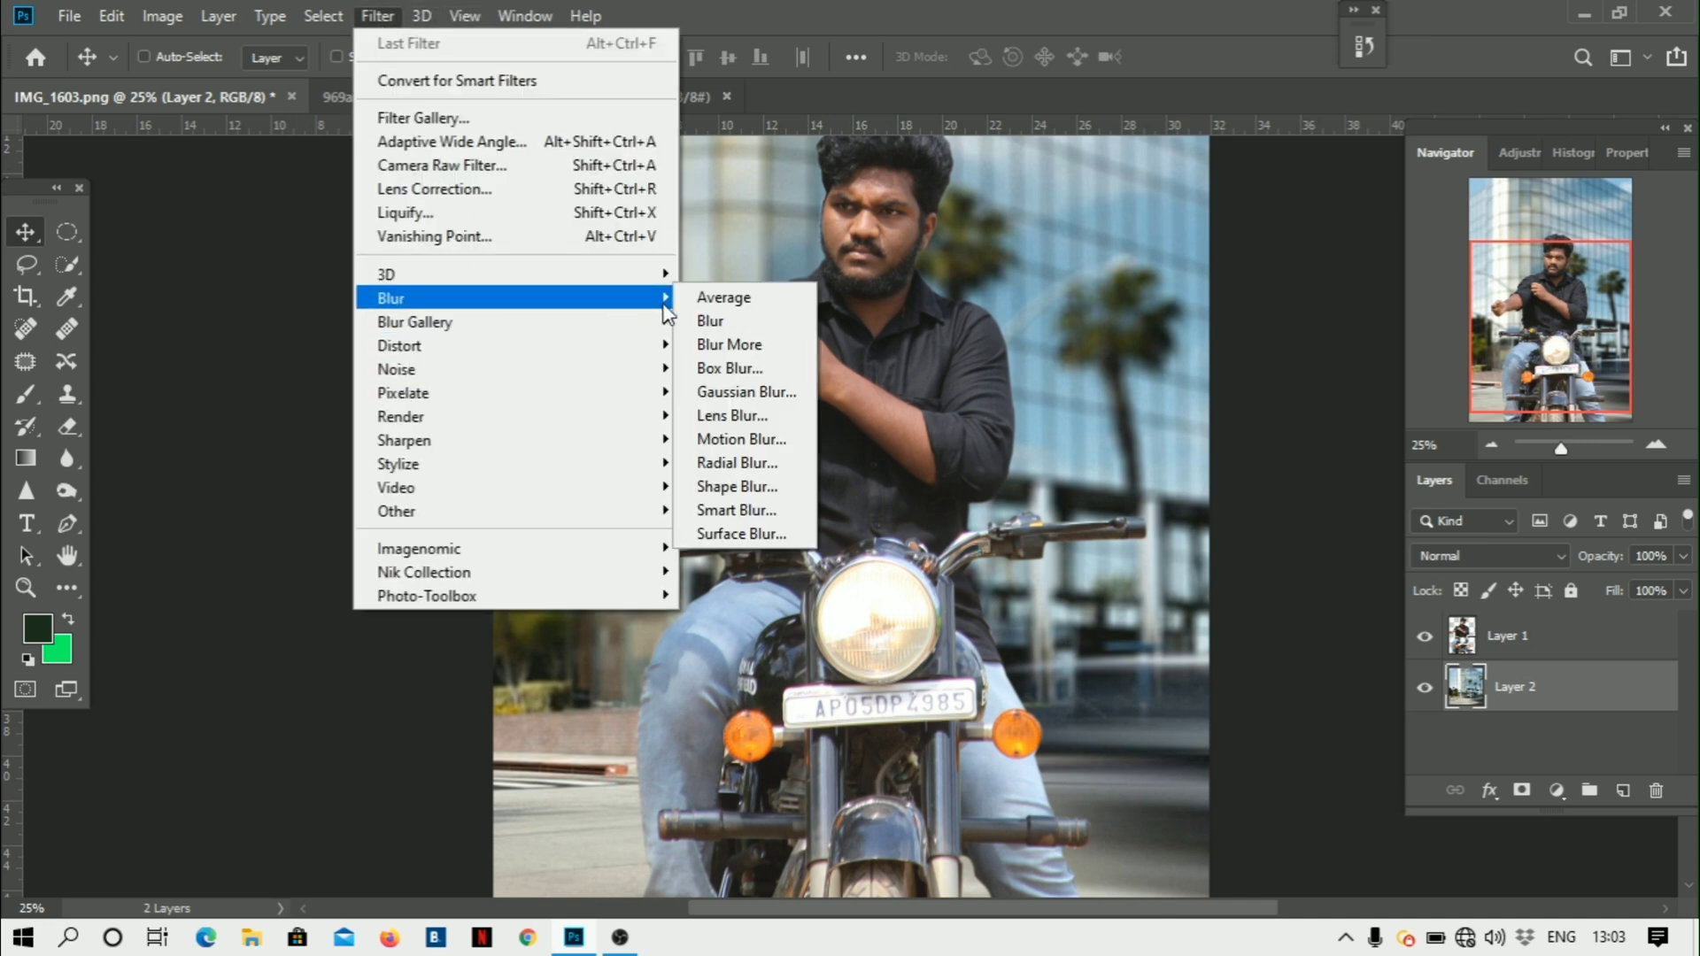
click(735, 393)
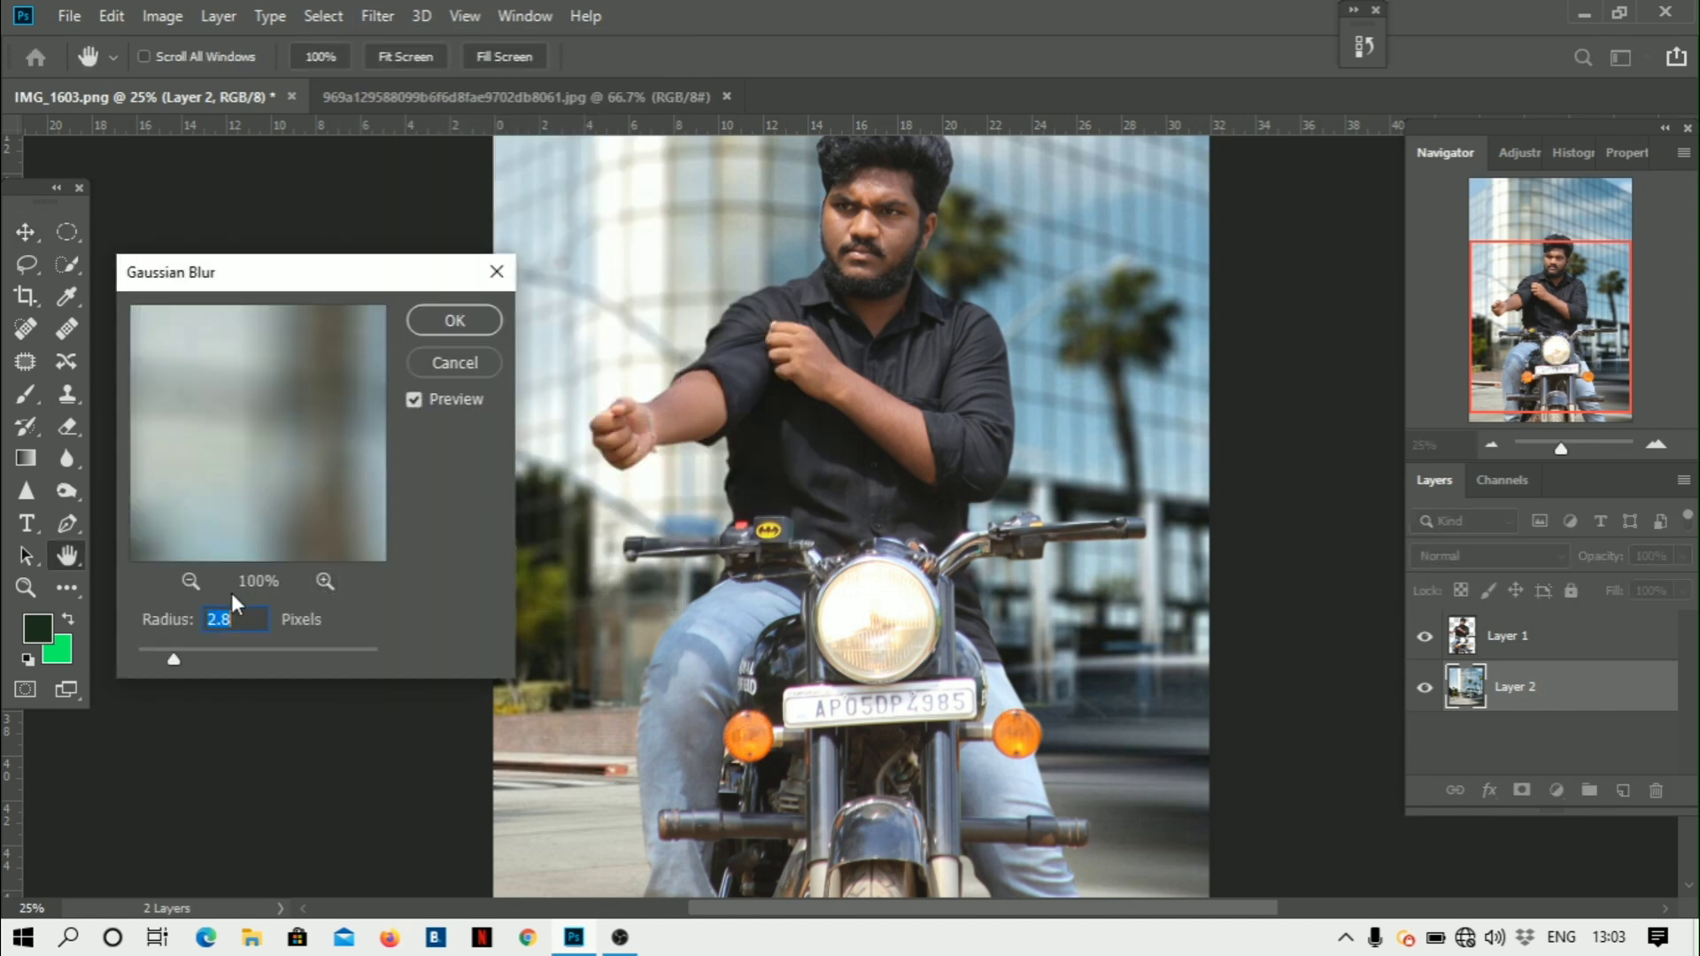
drag(174, 659, 238, 658)
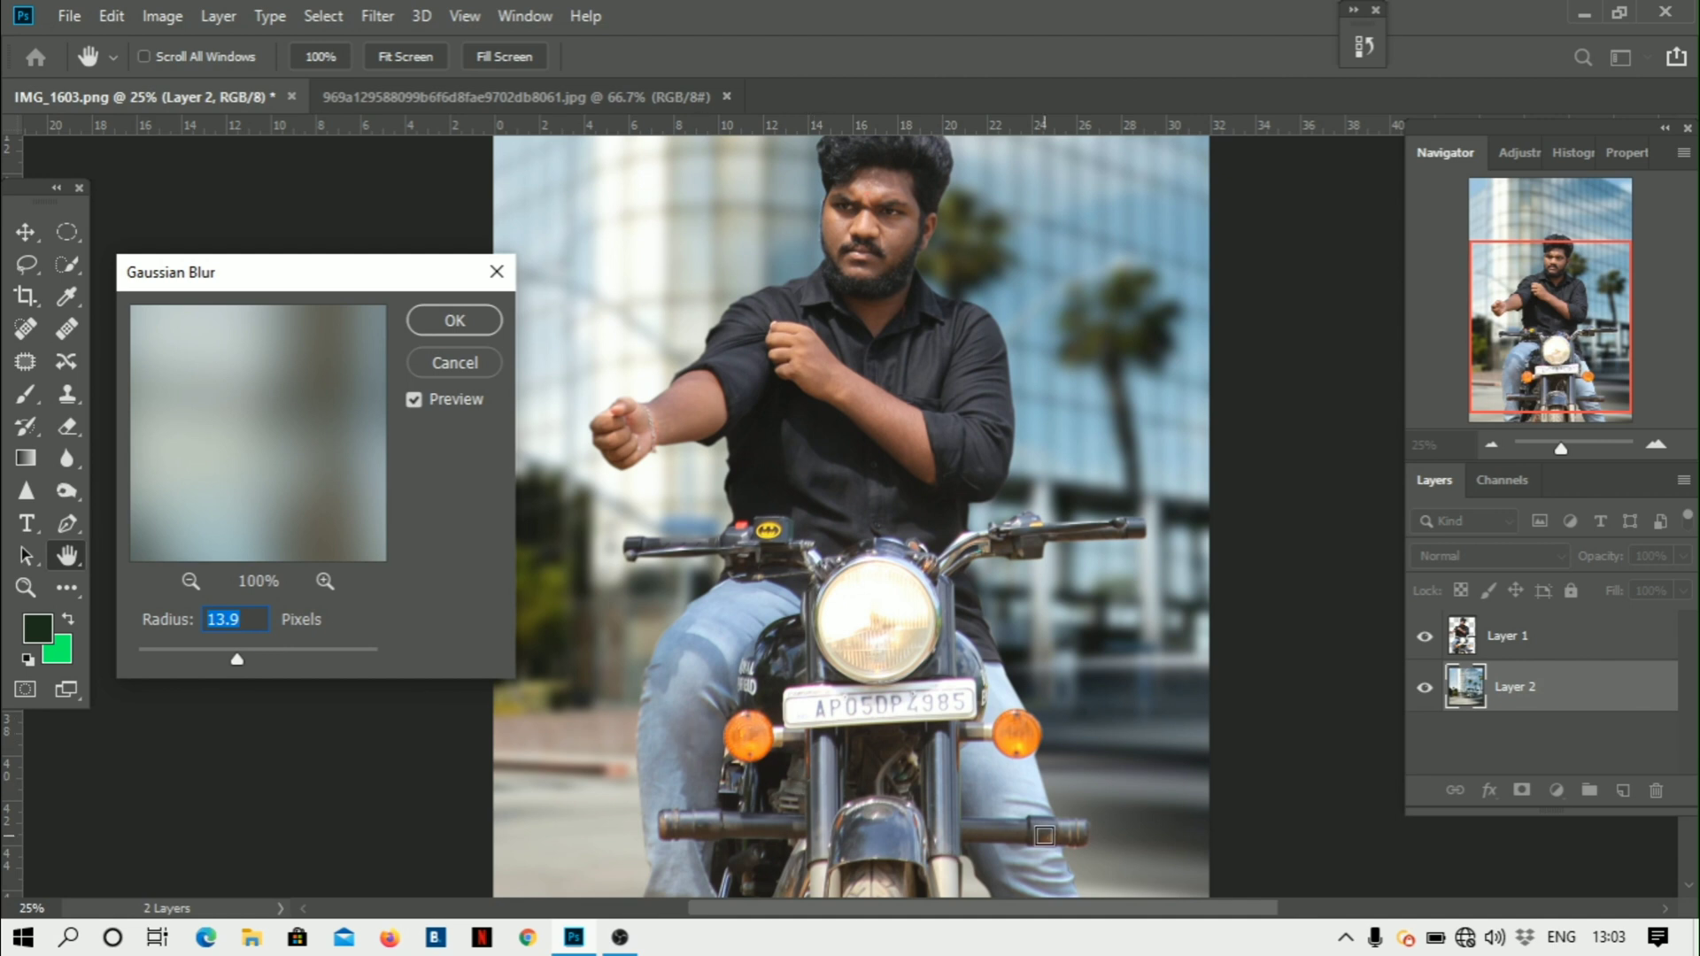
scroll(1044, 834, down, 1)
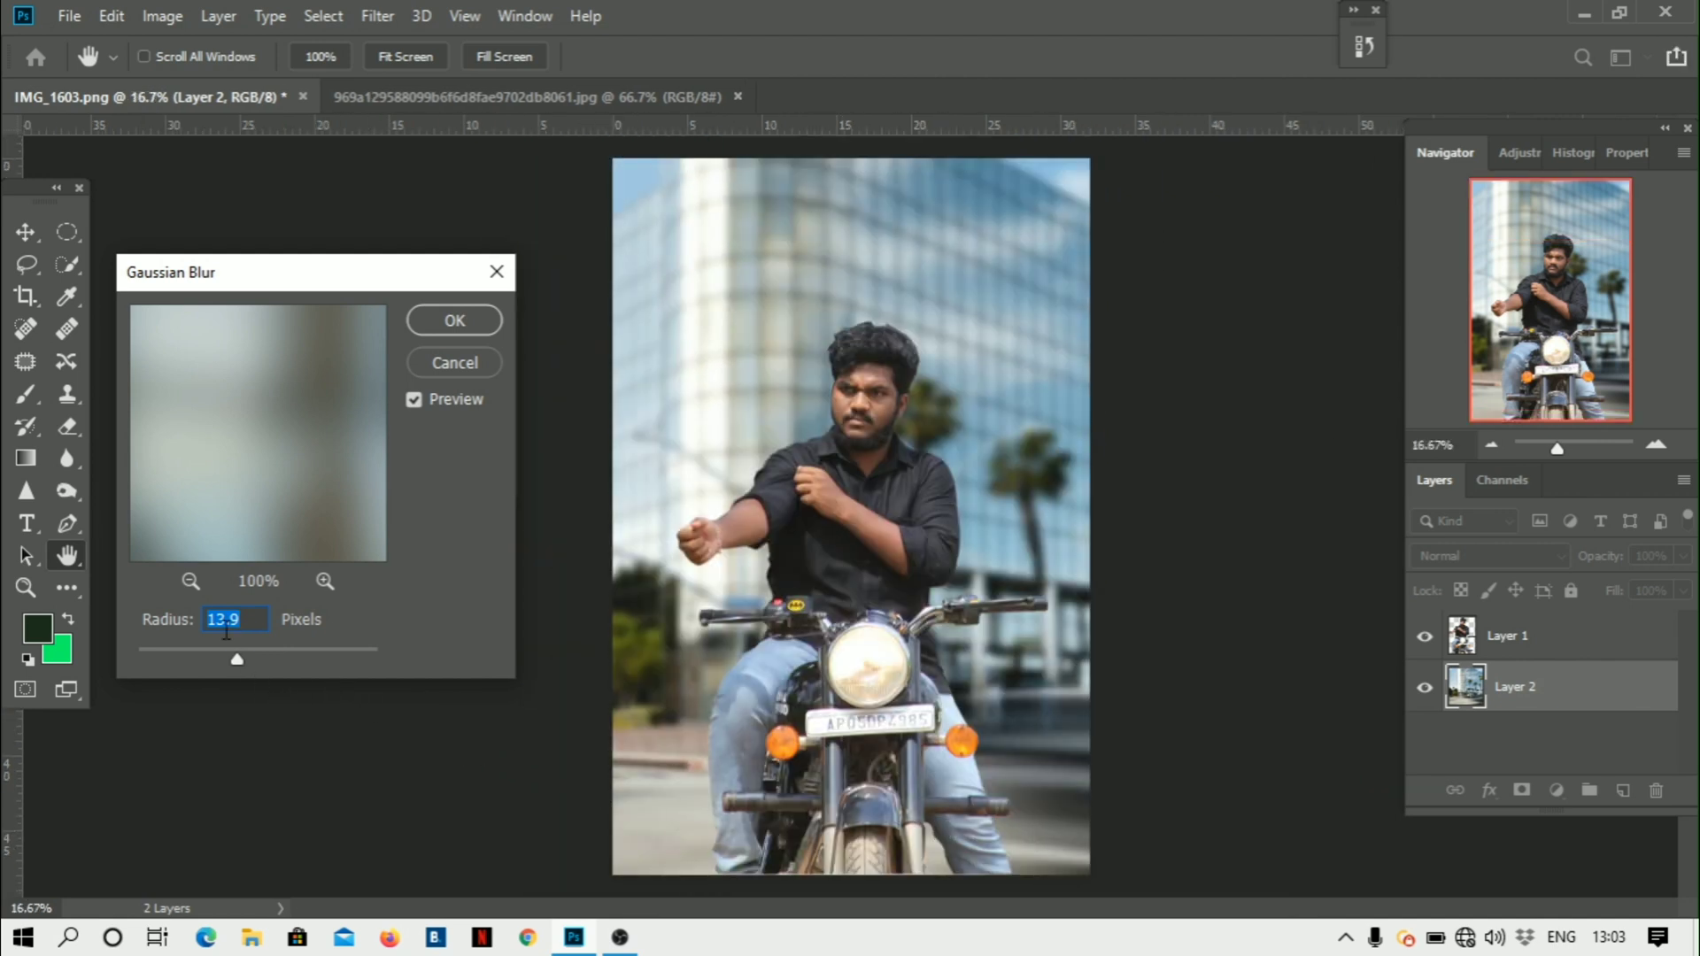
- Compare weaker and stronger blur radii, settle on a light Gaussian Blur for the background and apply it
click(205, 659)
click(1023, 696)
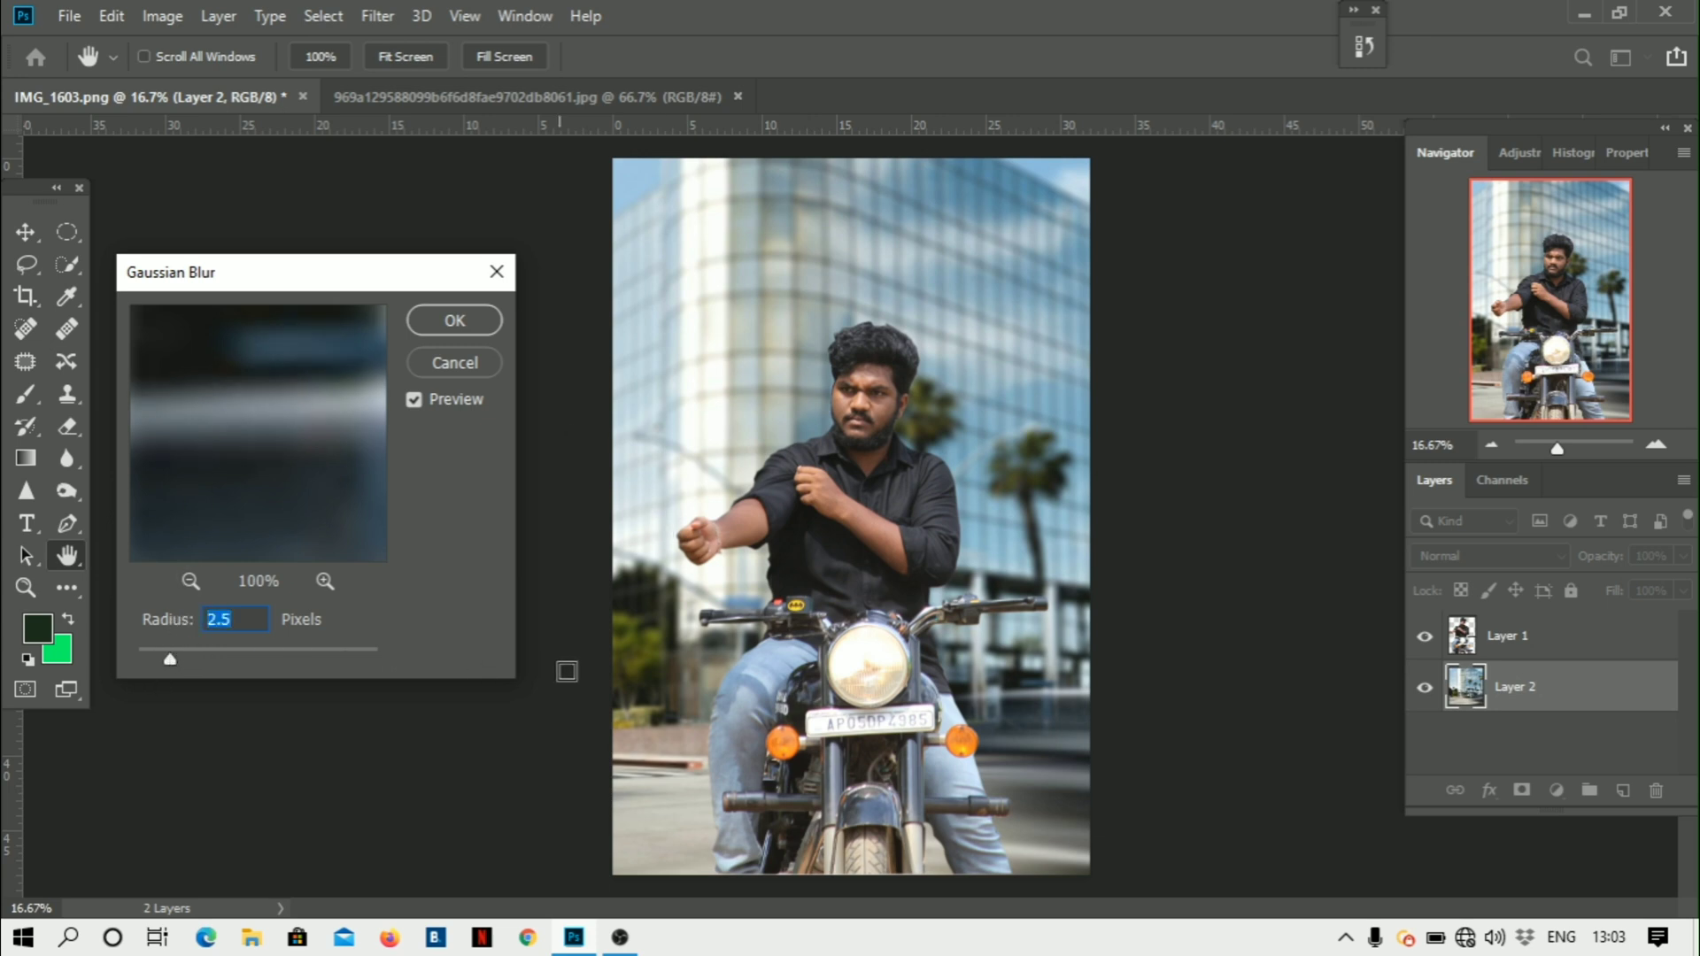
click(289, 659)
click(190, 655)
click(454, 321)
key(v)
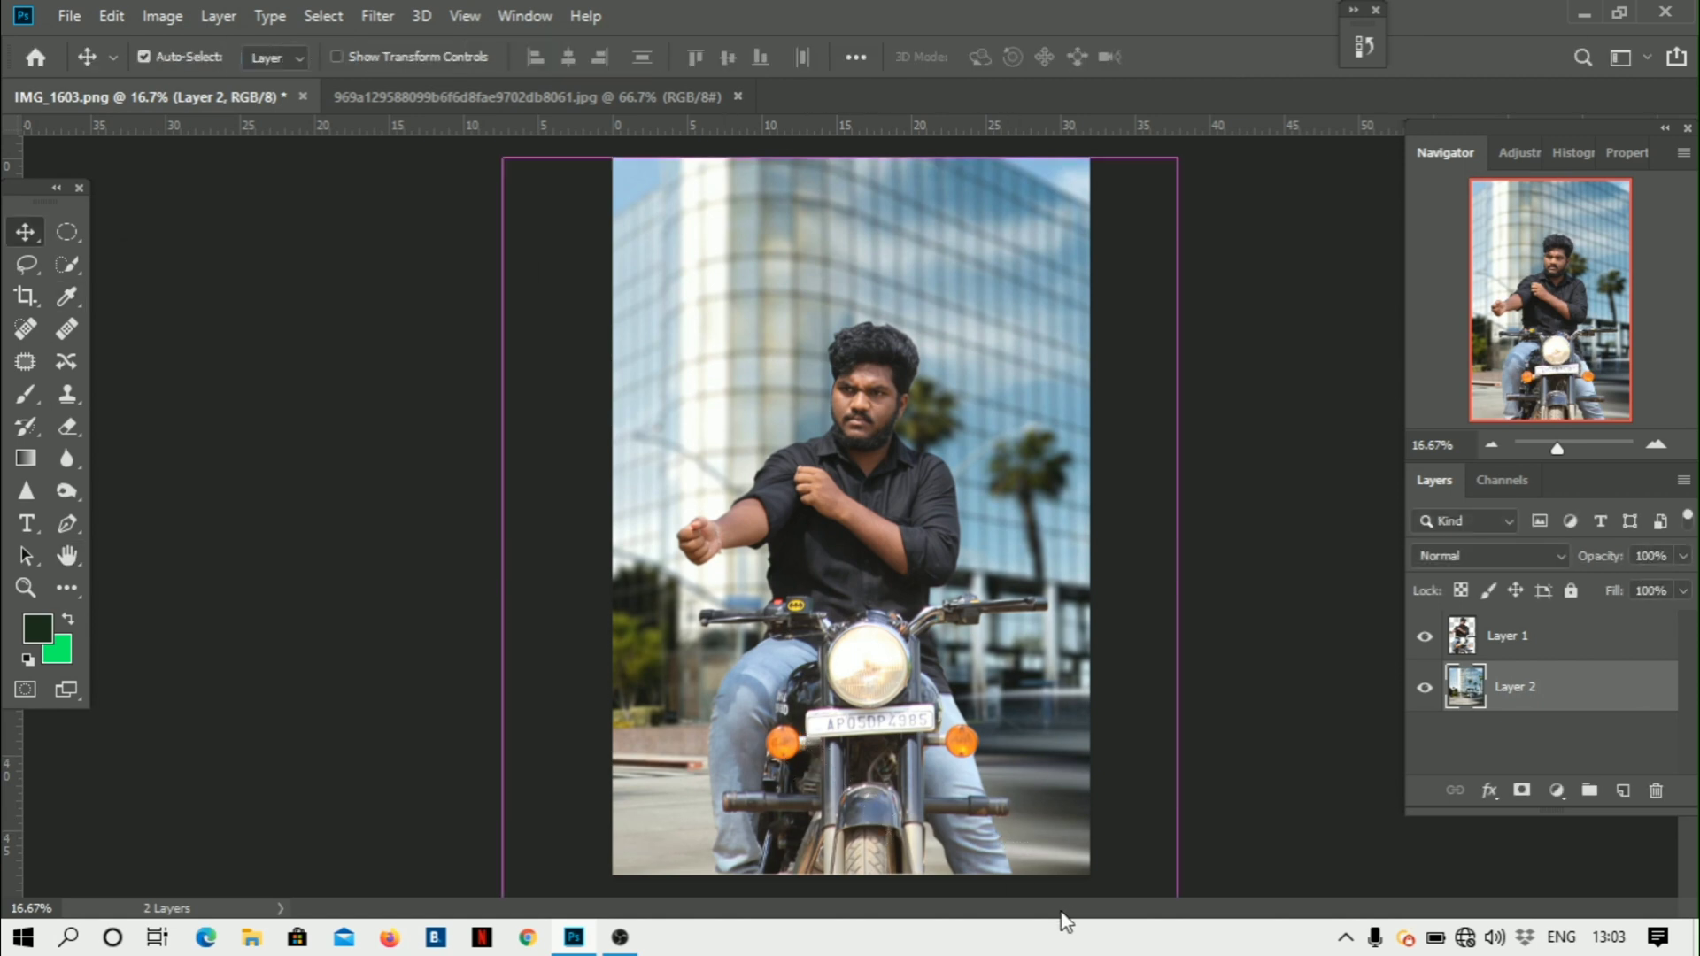
- Merge the rider layer with the blurred street background into a single layer
key(ctrl+minus)
key(ctrl+plus)
key(ctrl+plus)
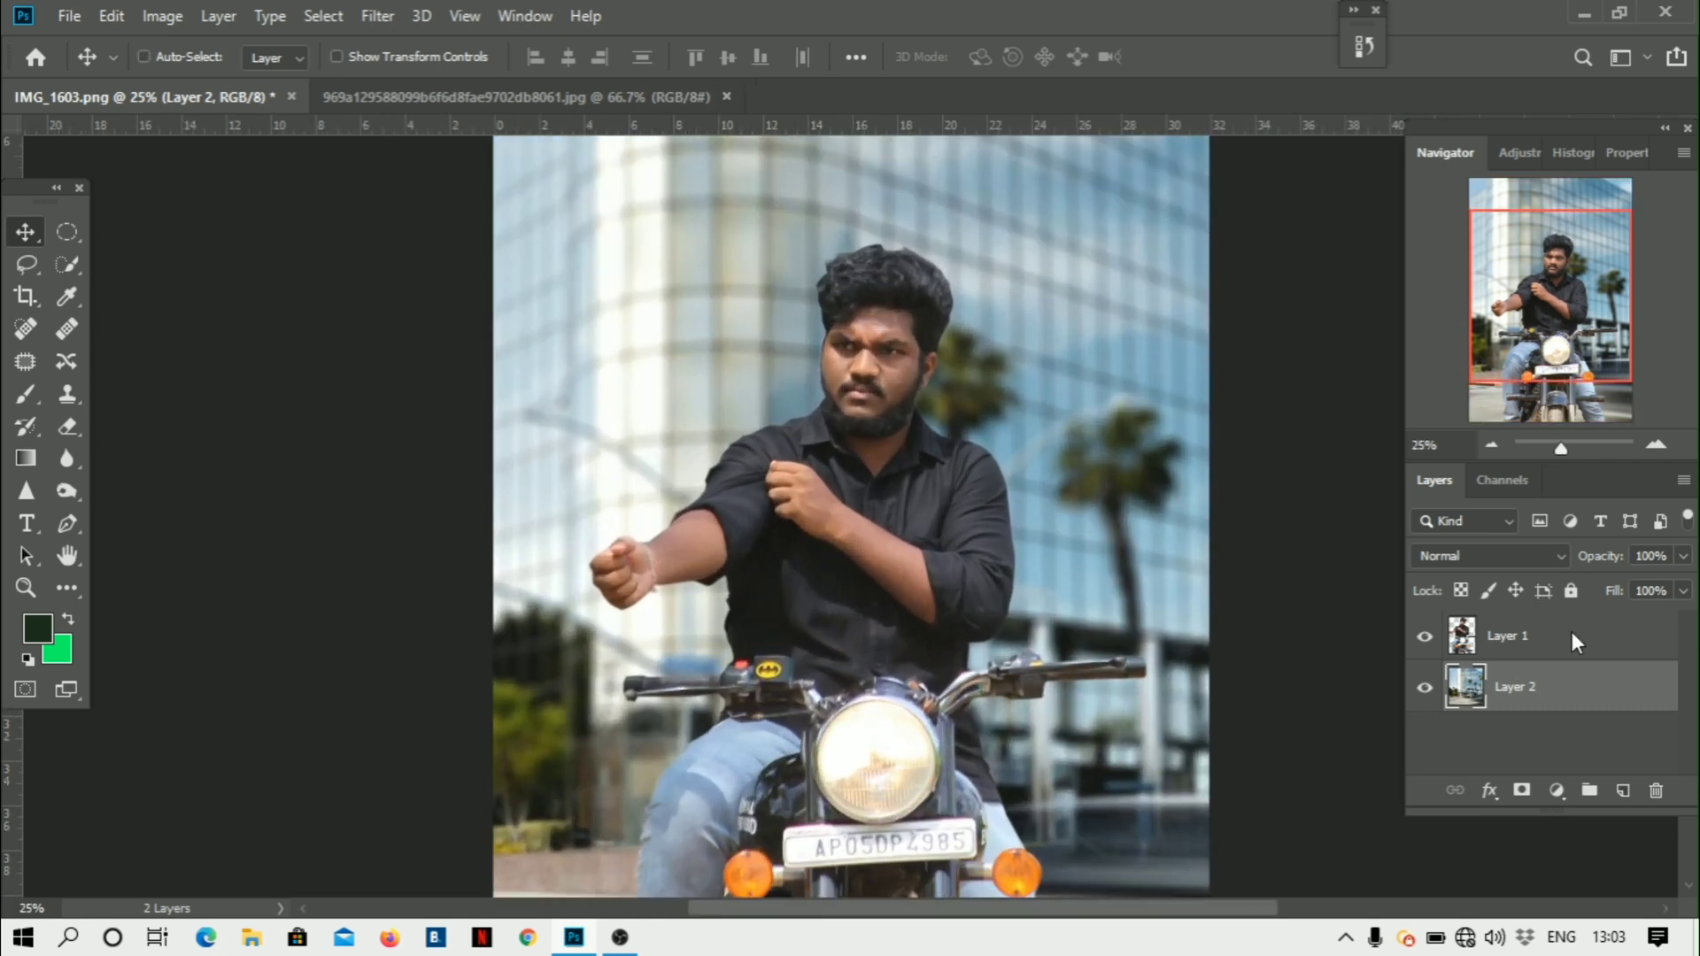
right_click(1572, 633)
click(1275, 736)
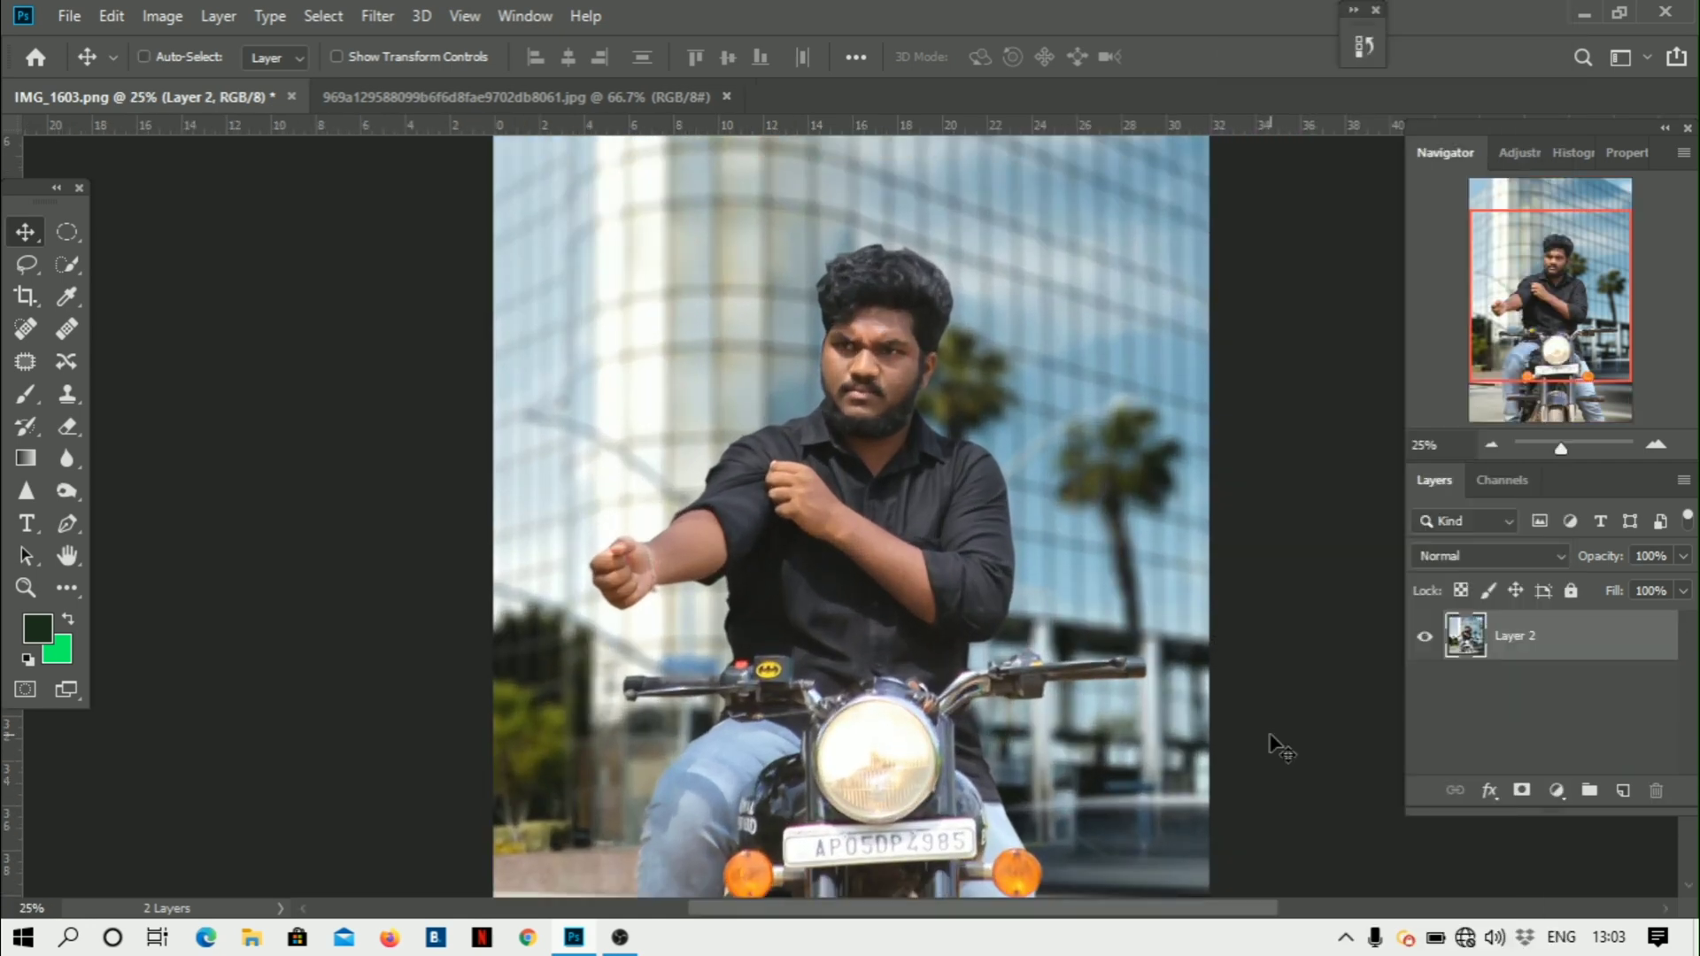
- Open the Camera Raw Filter on the merged layer and set Exposure to +0.70
key(ctrl+minus)
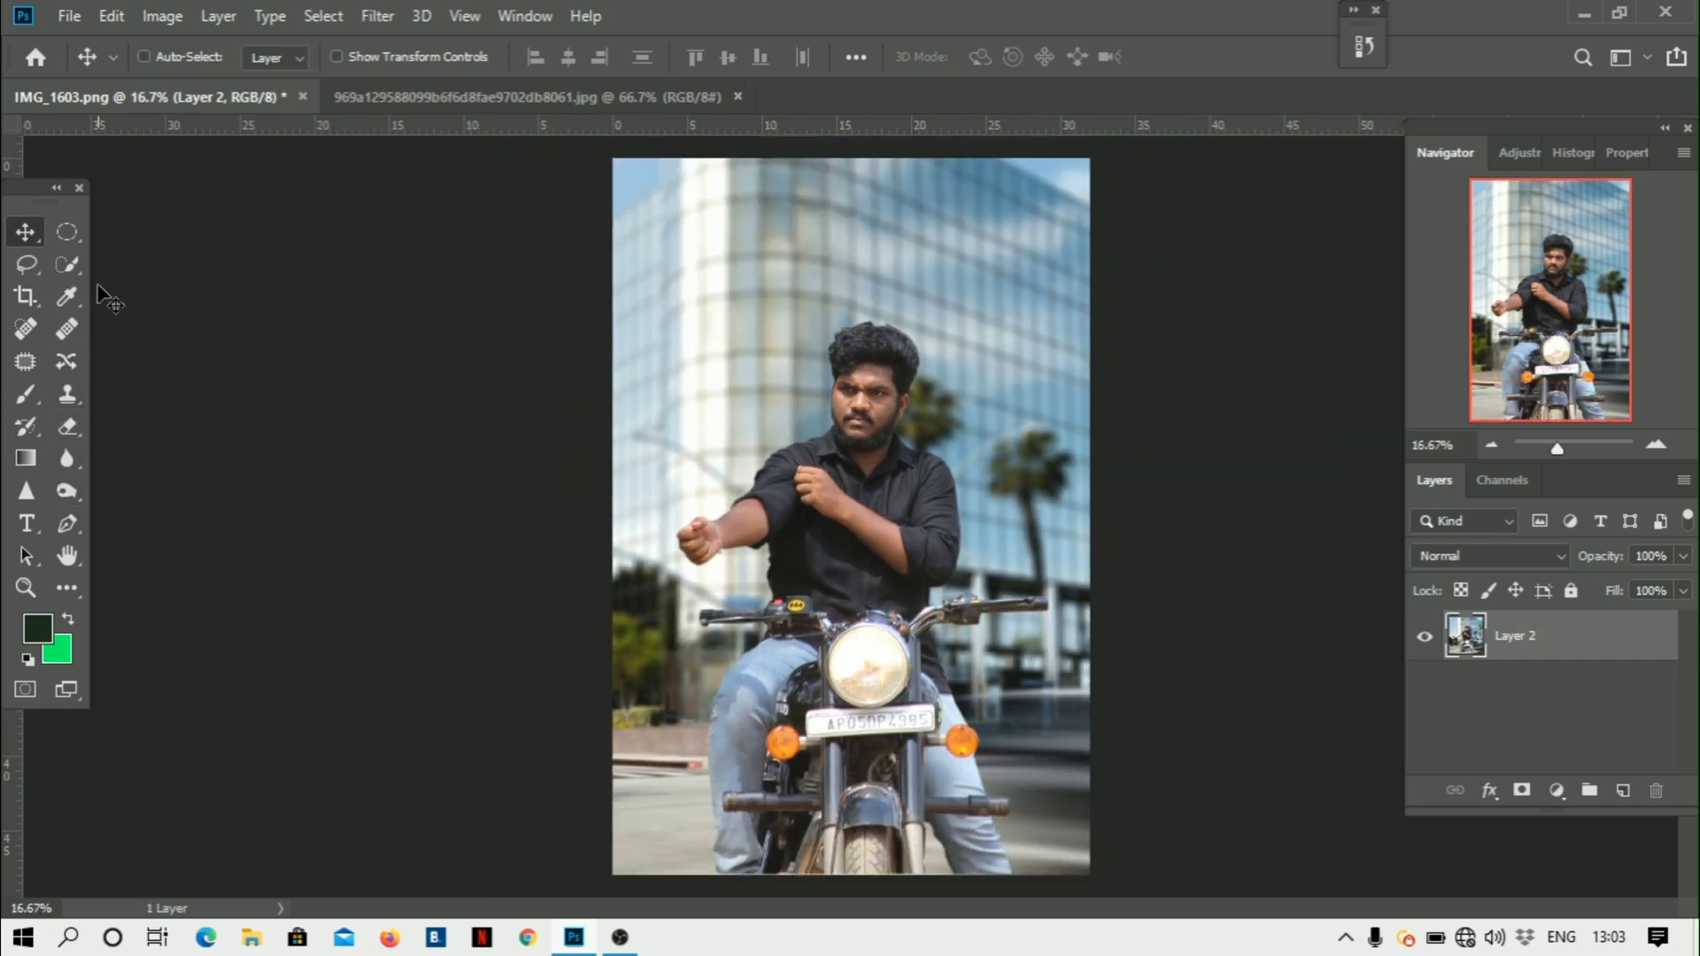
click(79, 17)
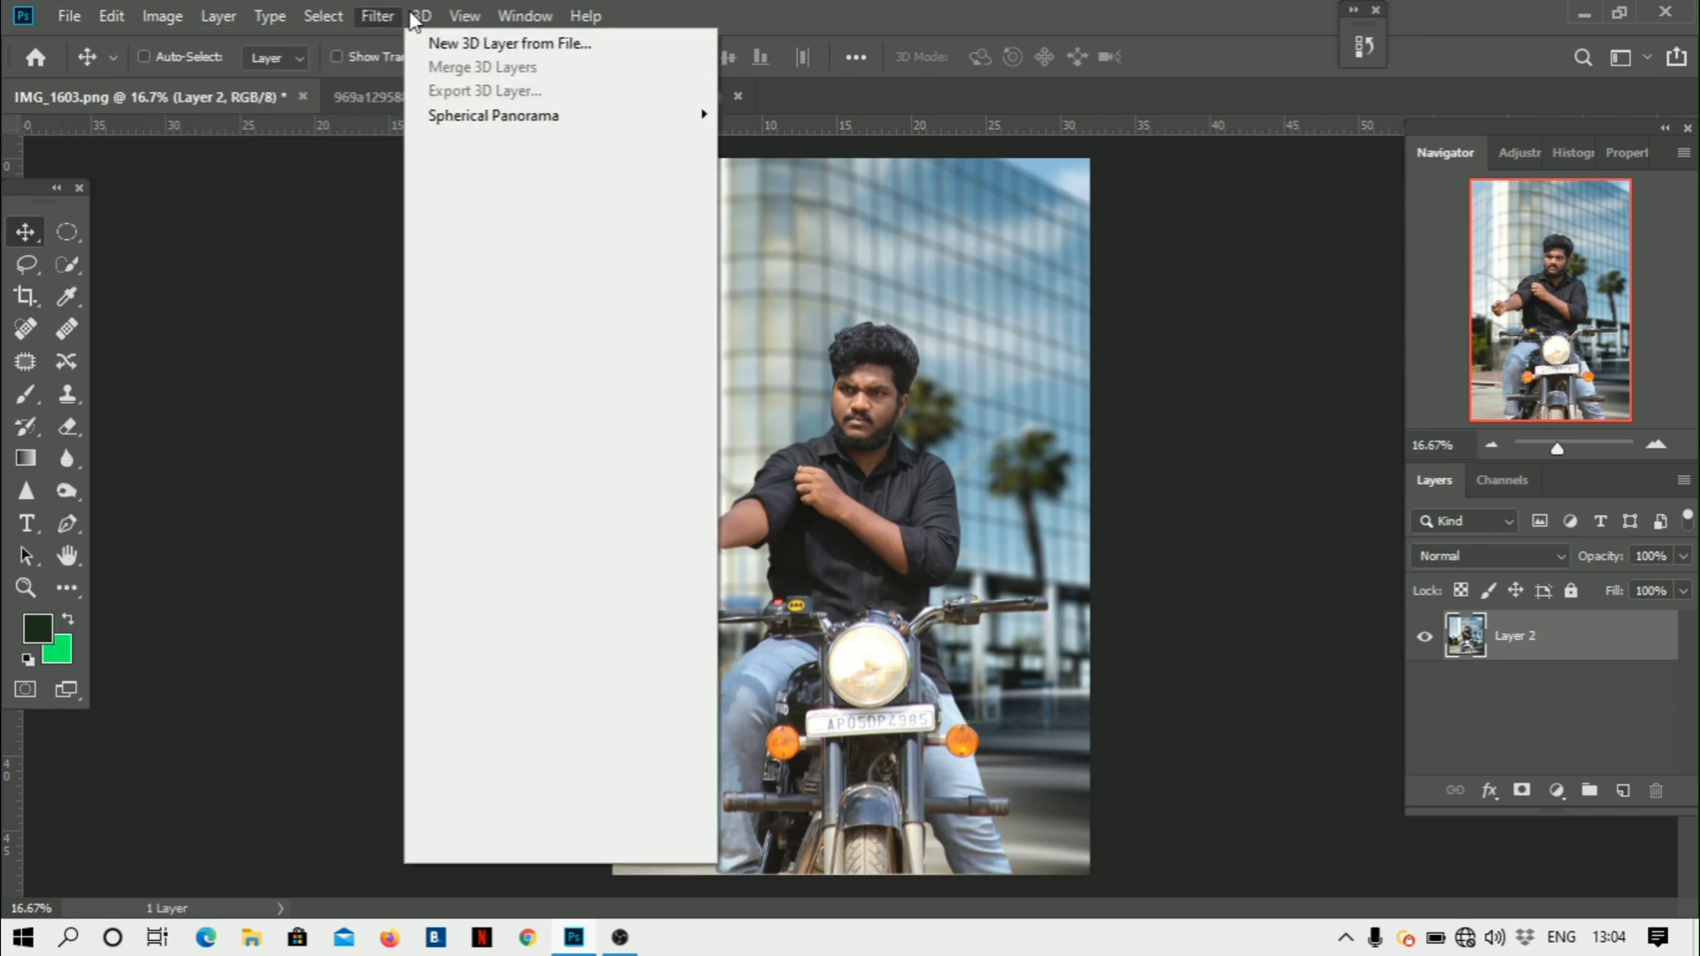
mouse_move(367, 27)
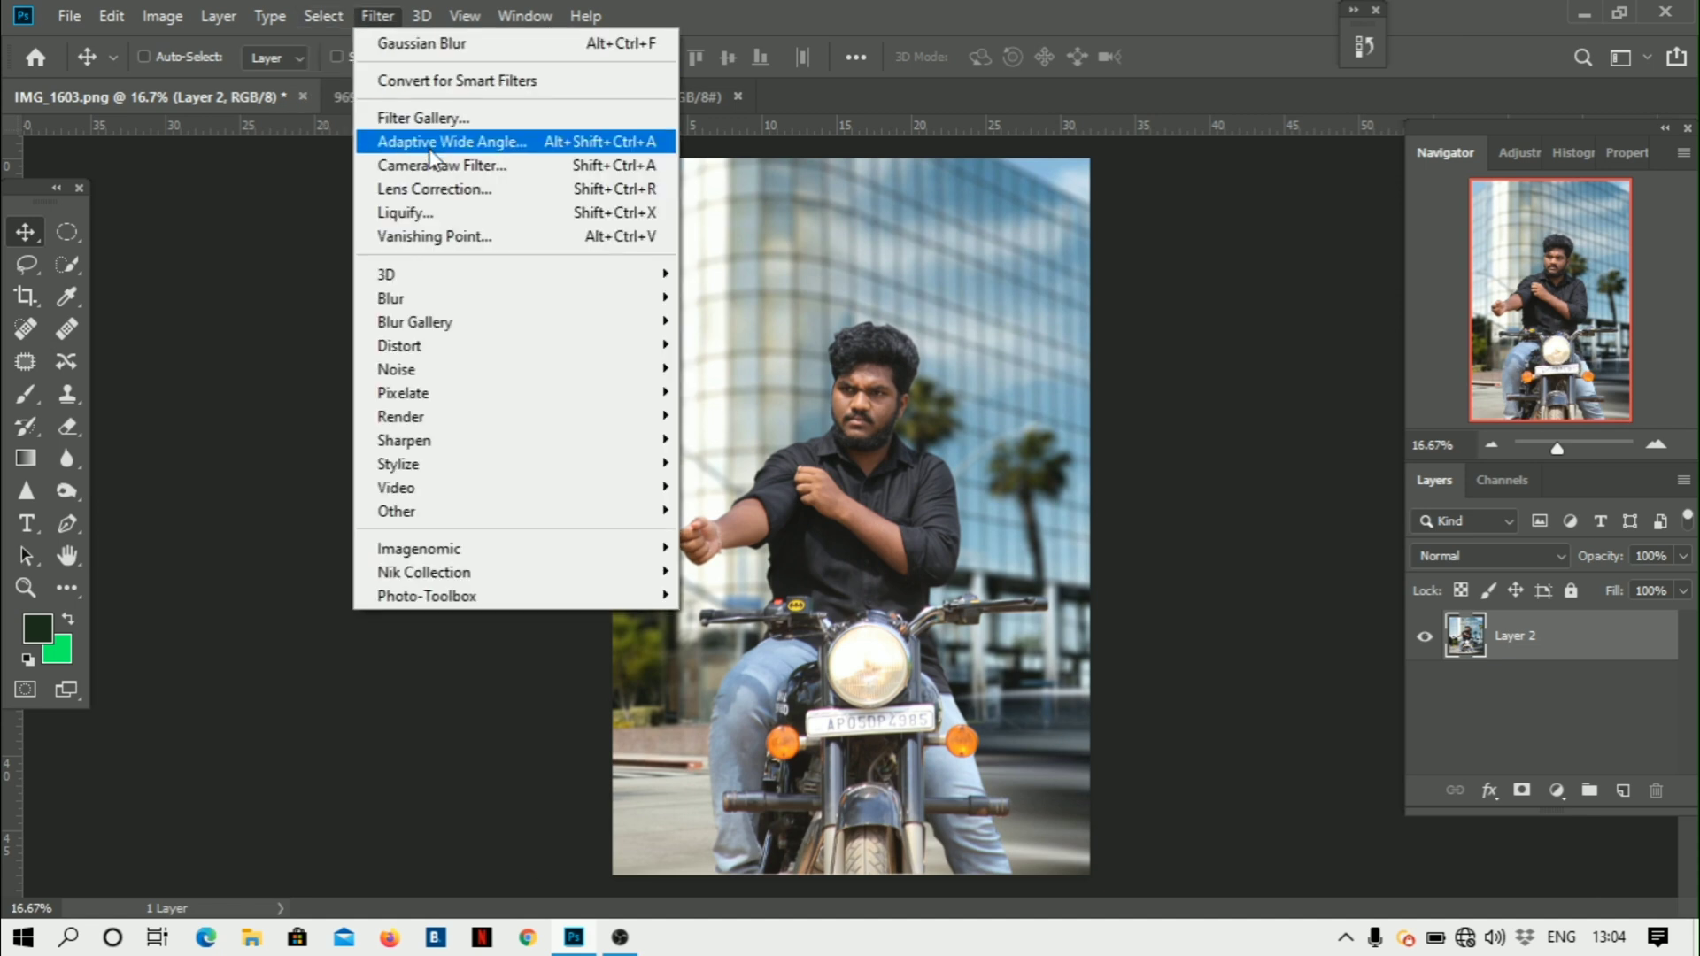
click(452, 164)
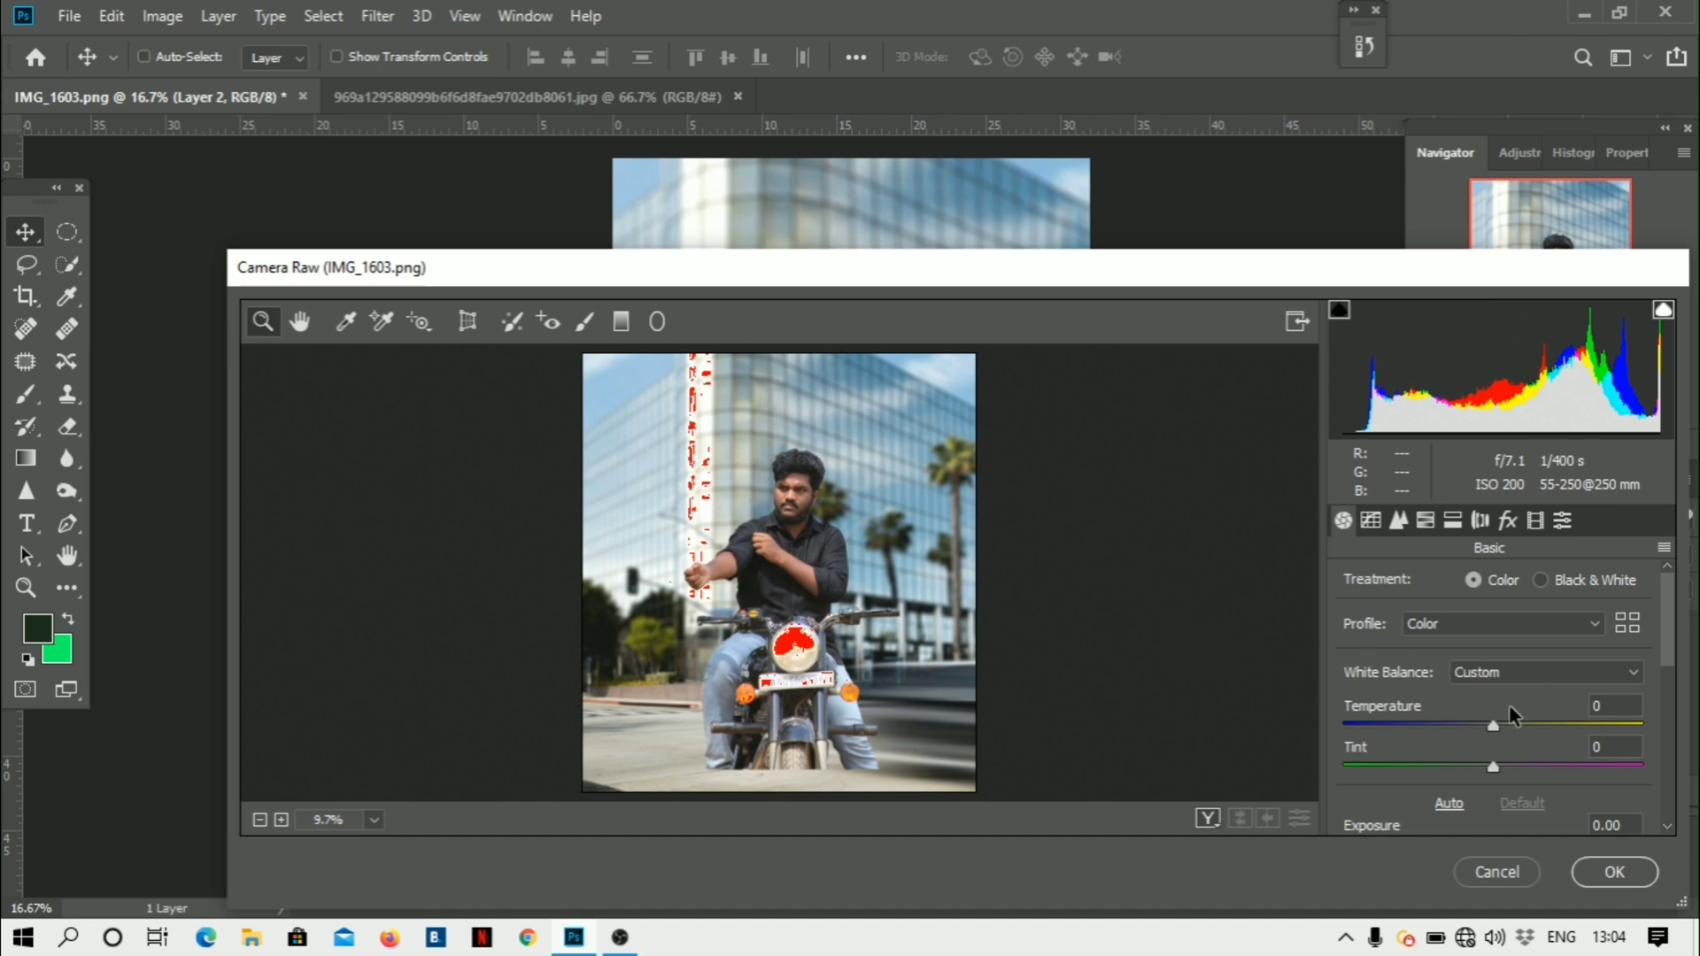
scroll(1514, 709, down, 3)
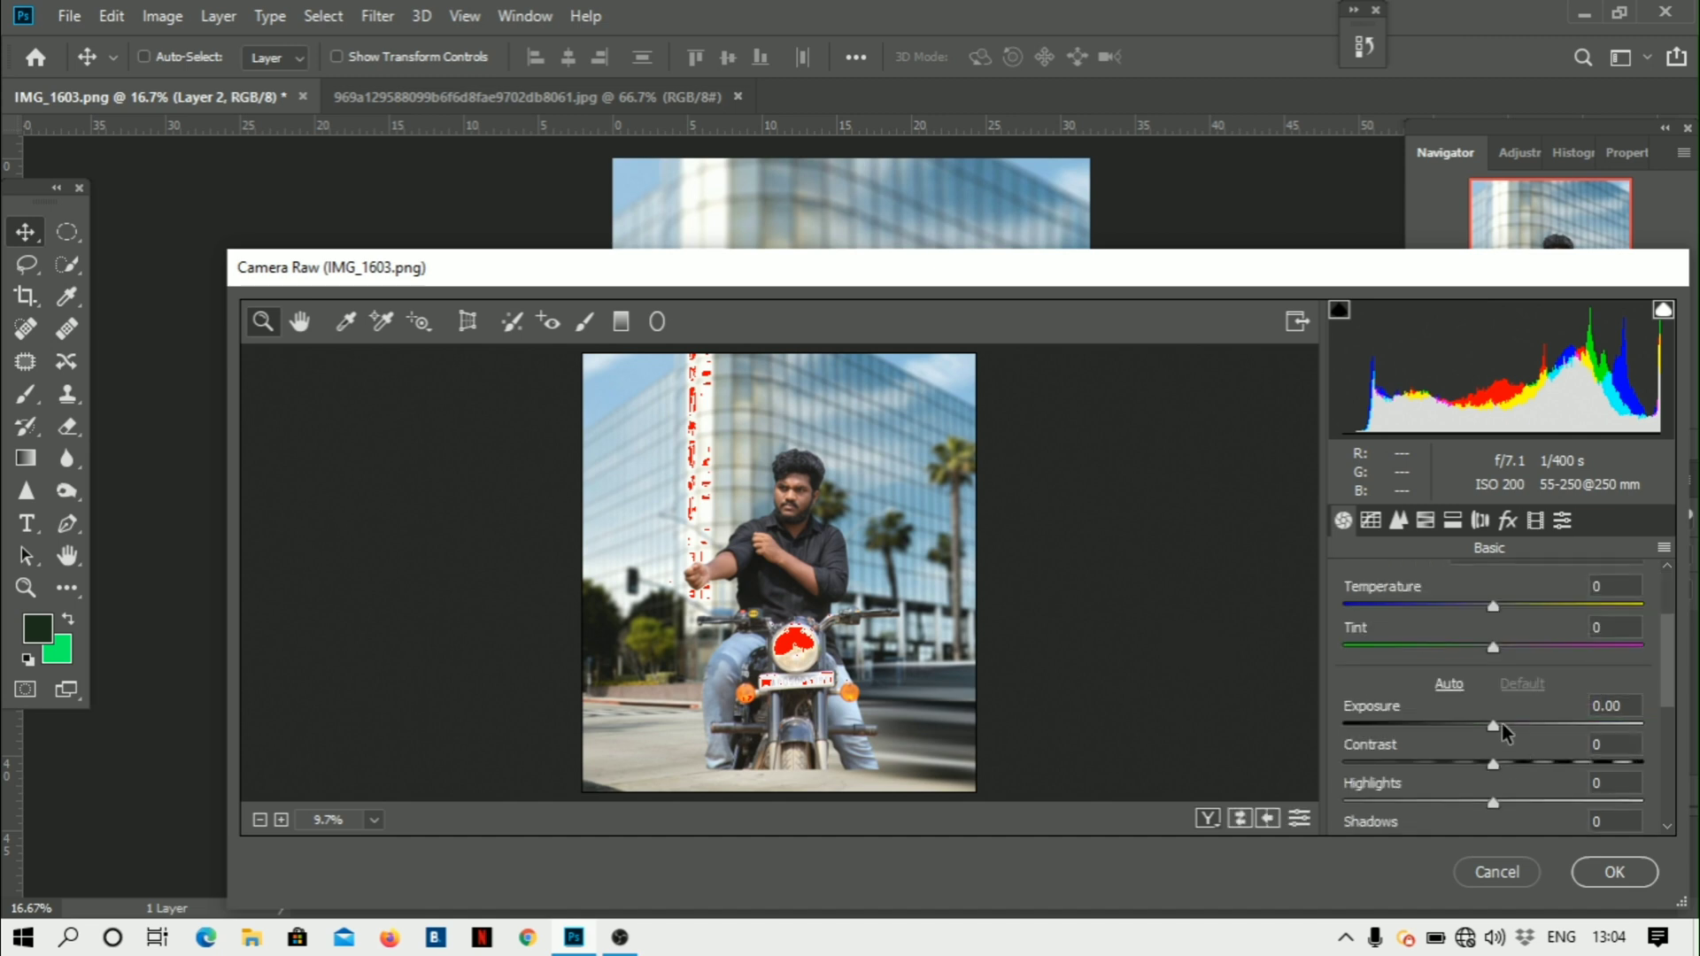
drag(1502, 724, 1514, 725)
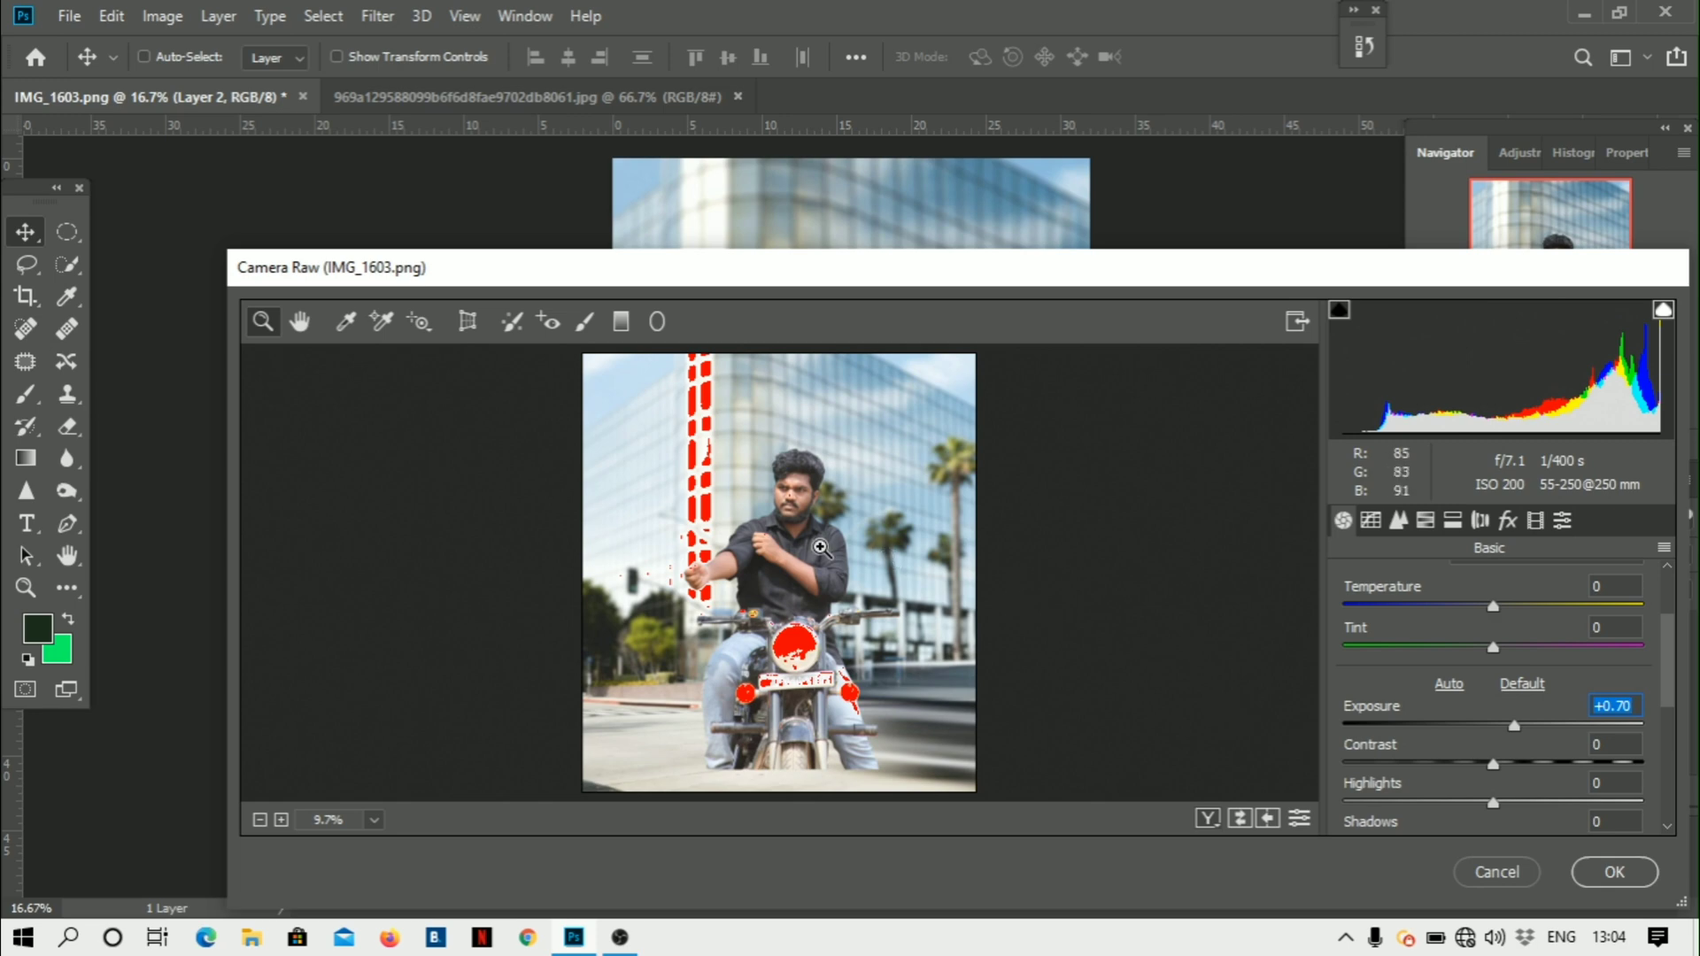
- Enlarge the preview around the rider and set Contrast to +13
click(821, 547)
click(847, 529)
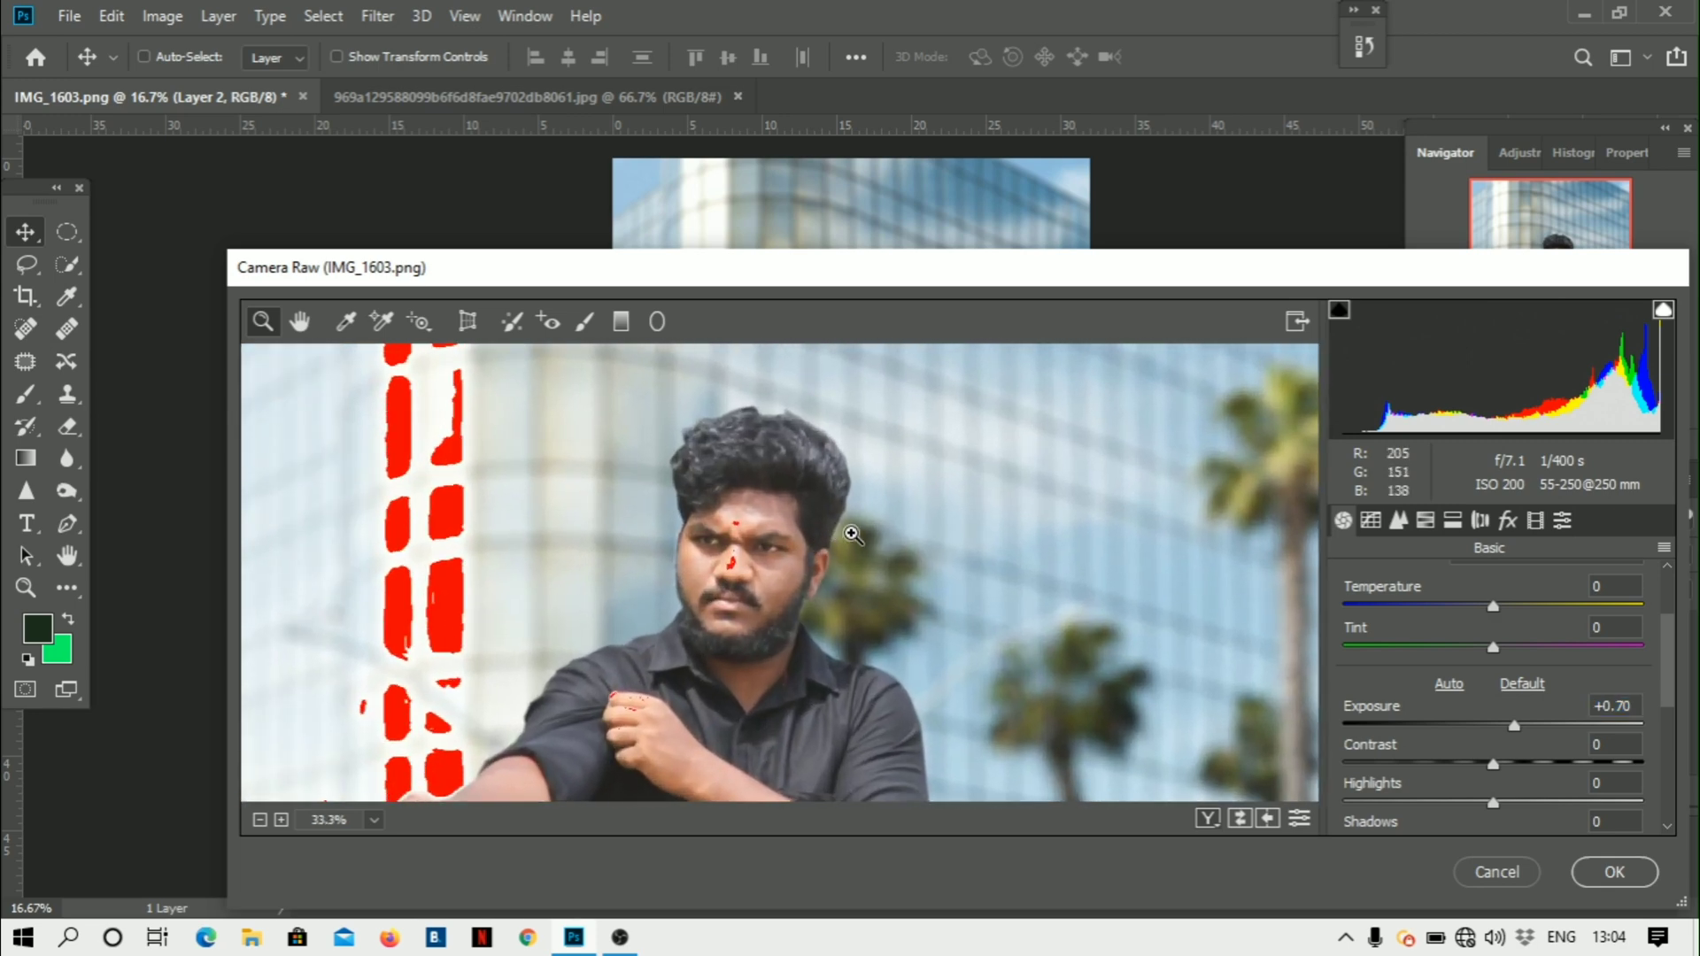
scroll(1505, 753, down, 1)
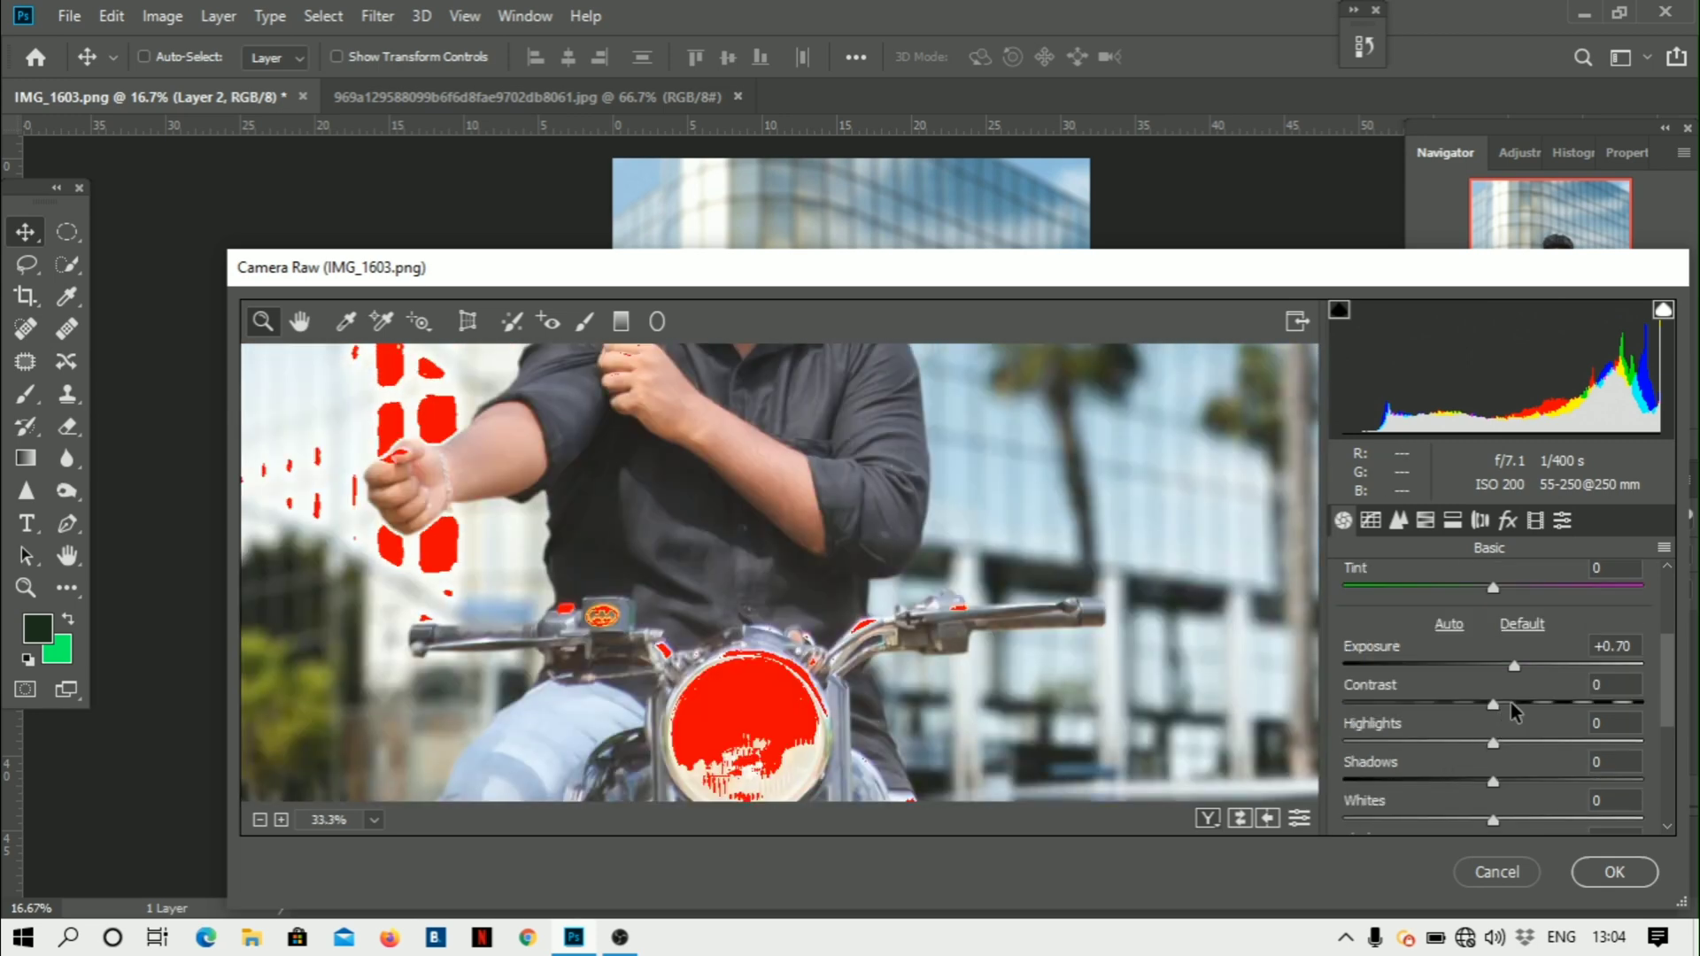
drag(1500, 704, 1513, 704)
scroll(958, 649, up, 5)
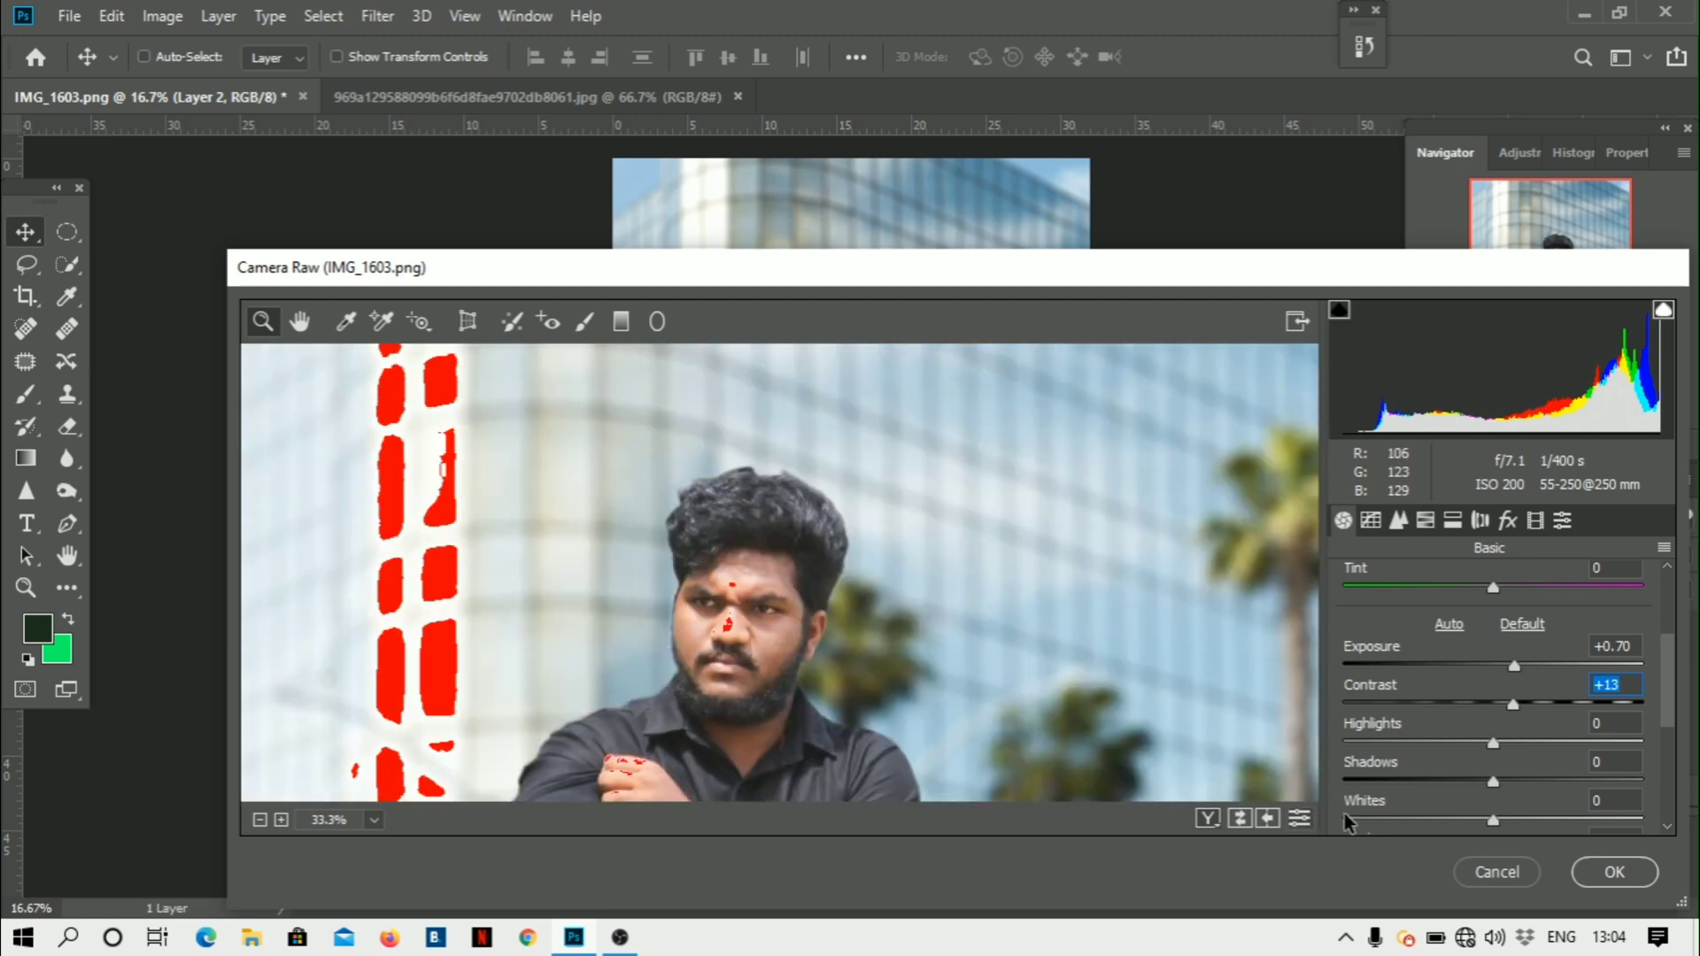
- Set Clarity to +8 and Dehaze to +16
scroll(1521, 678, down, 5)
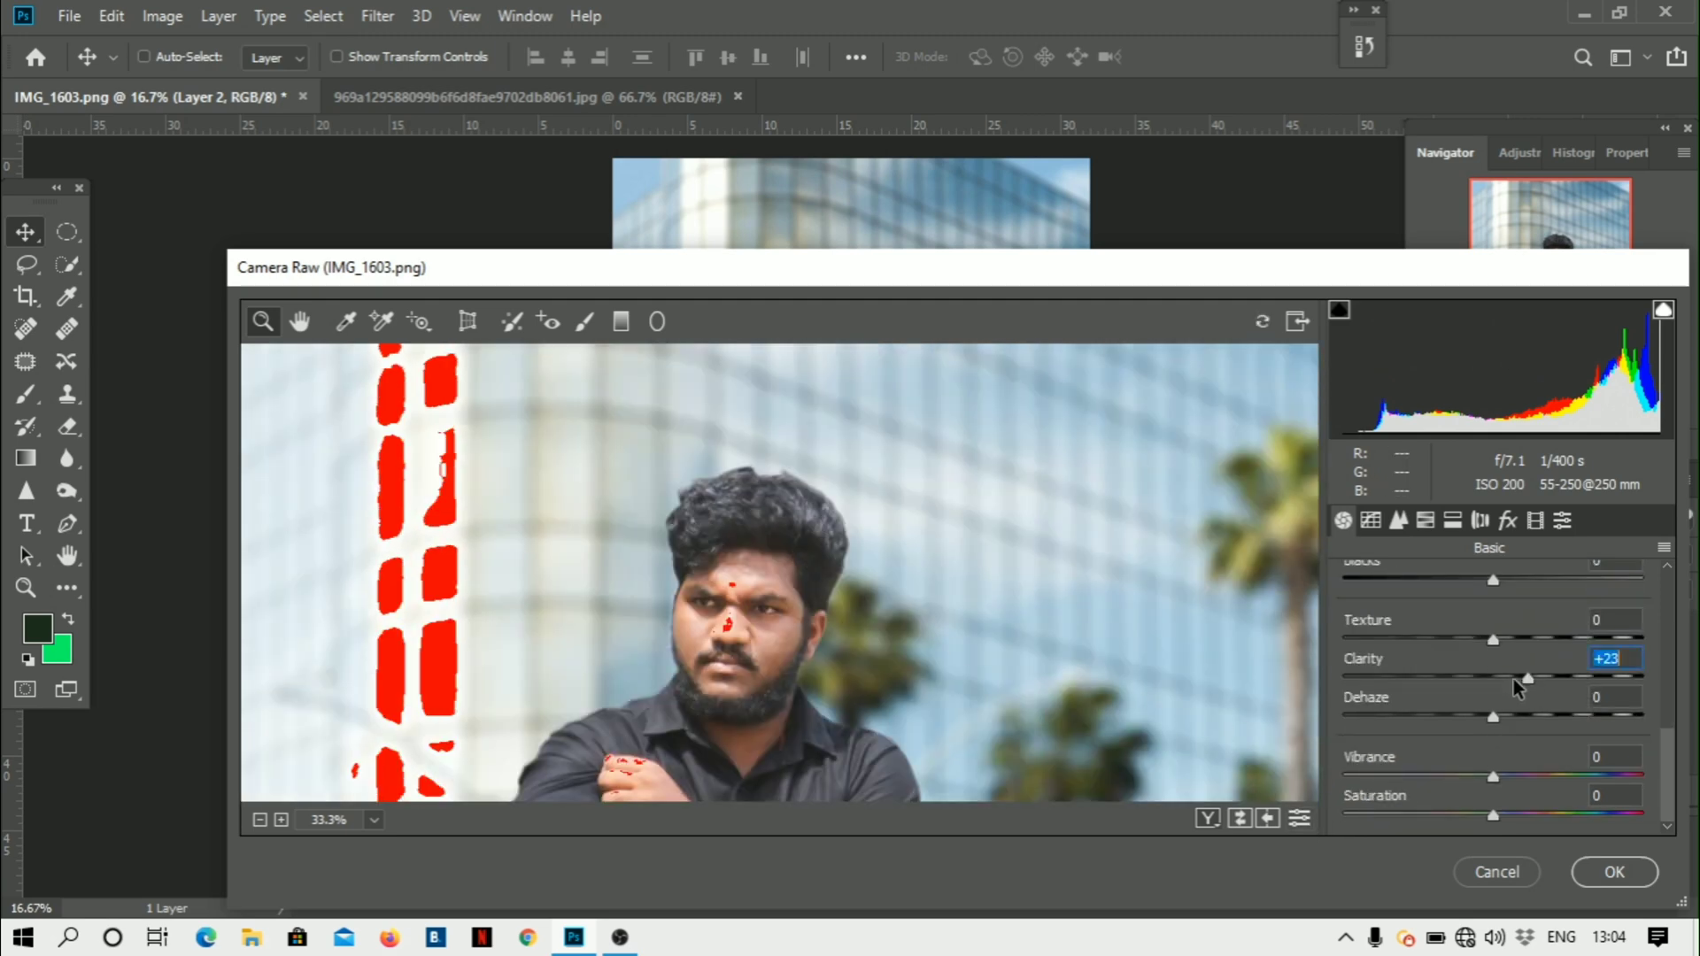
click(1496, 716)
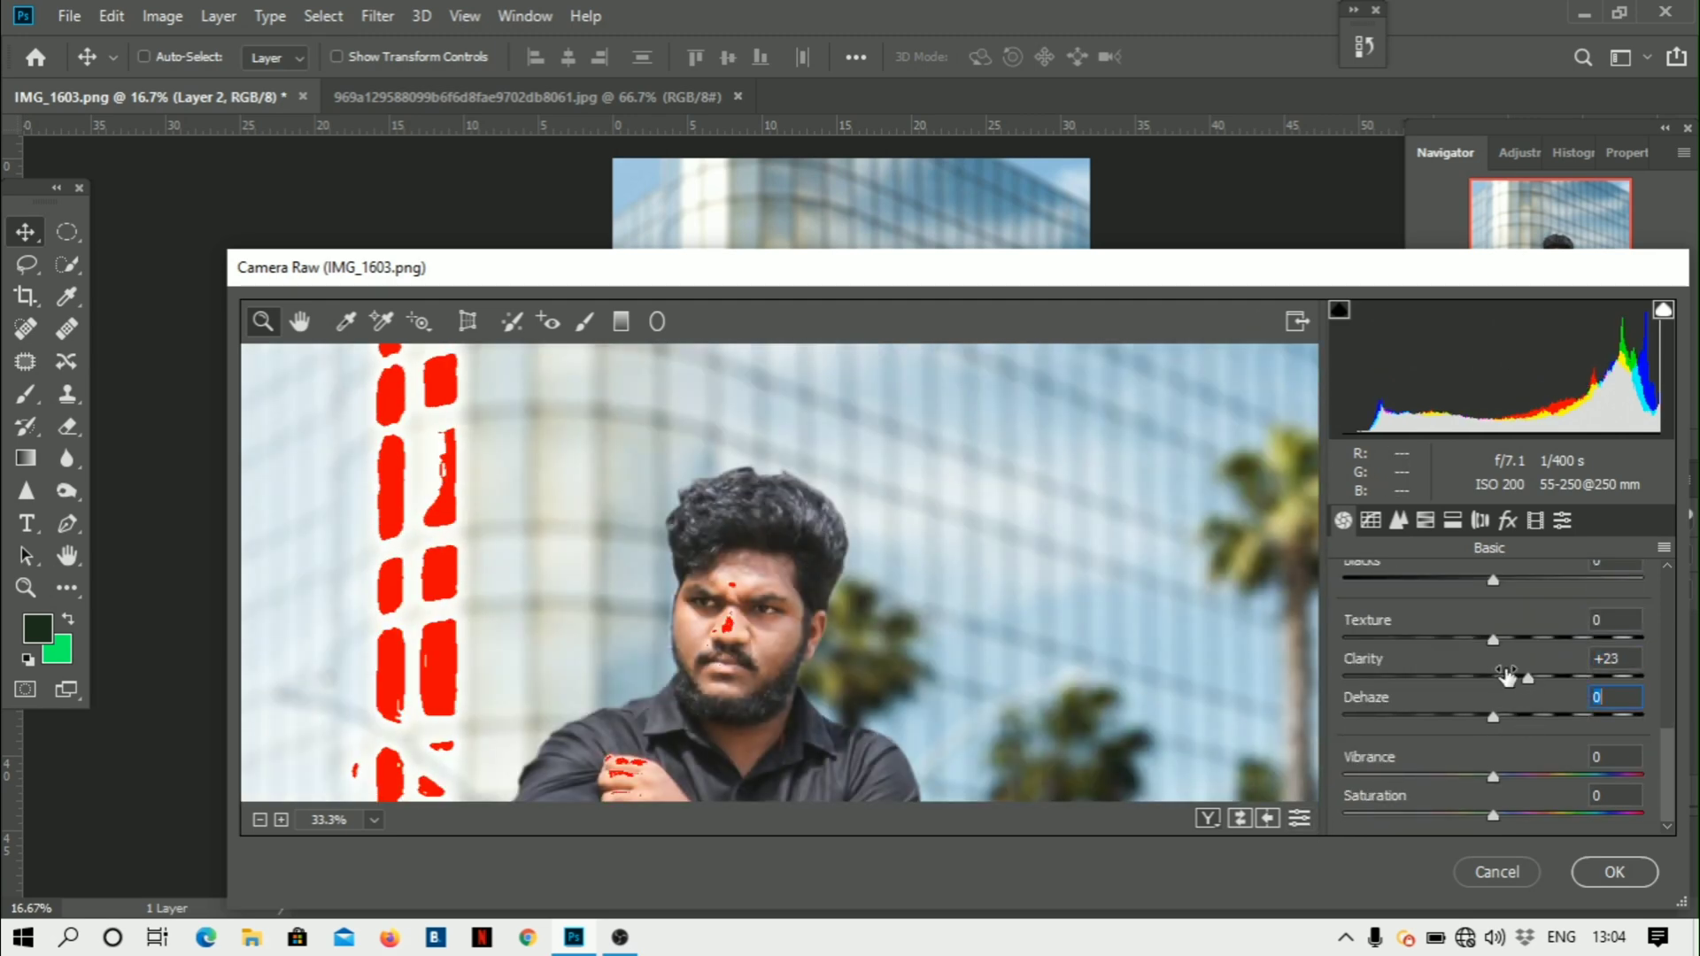
drag(1525, 678, 1521, 721)
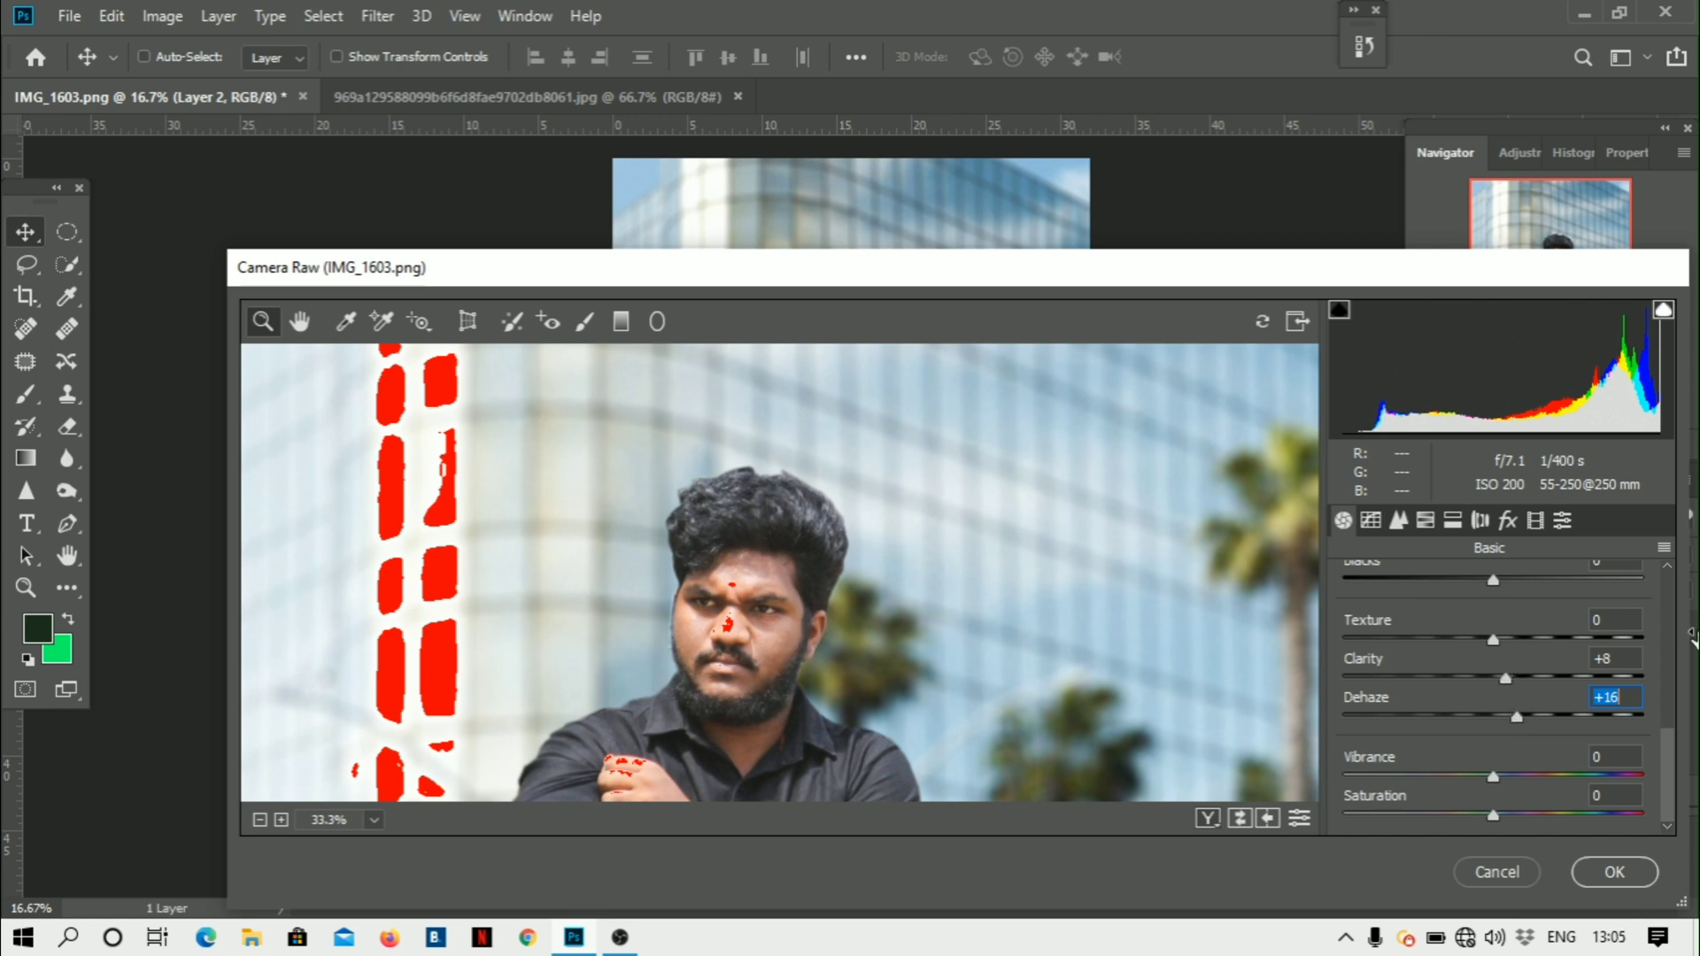
- Set Highlights to +13 and Shadows to +17 in the basic adjustments
scroll(1463, 654, up, 3)
scroll(1505, 682, down, 3)
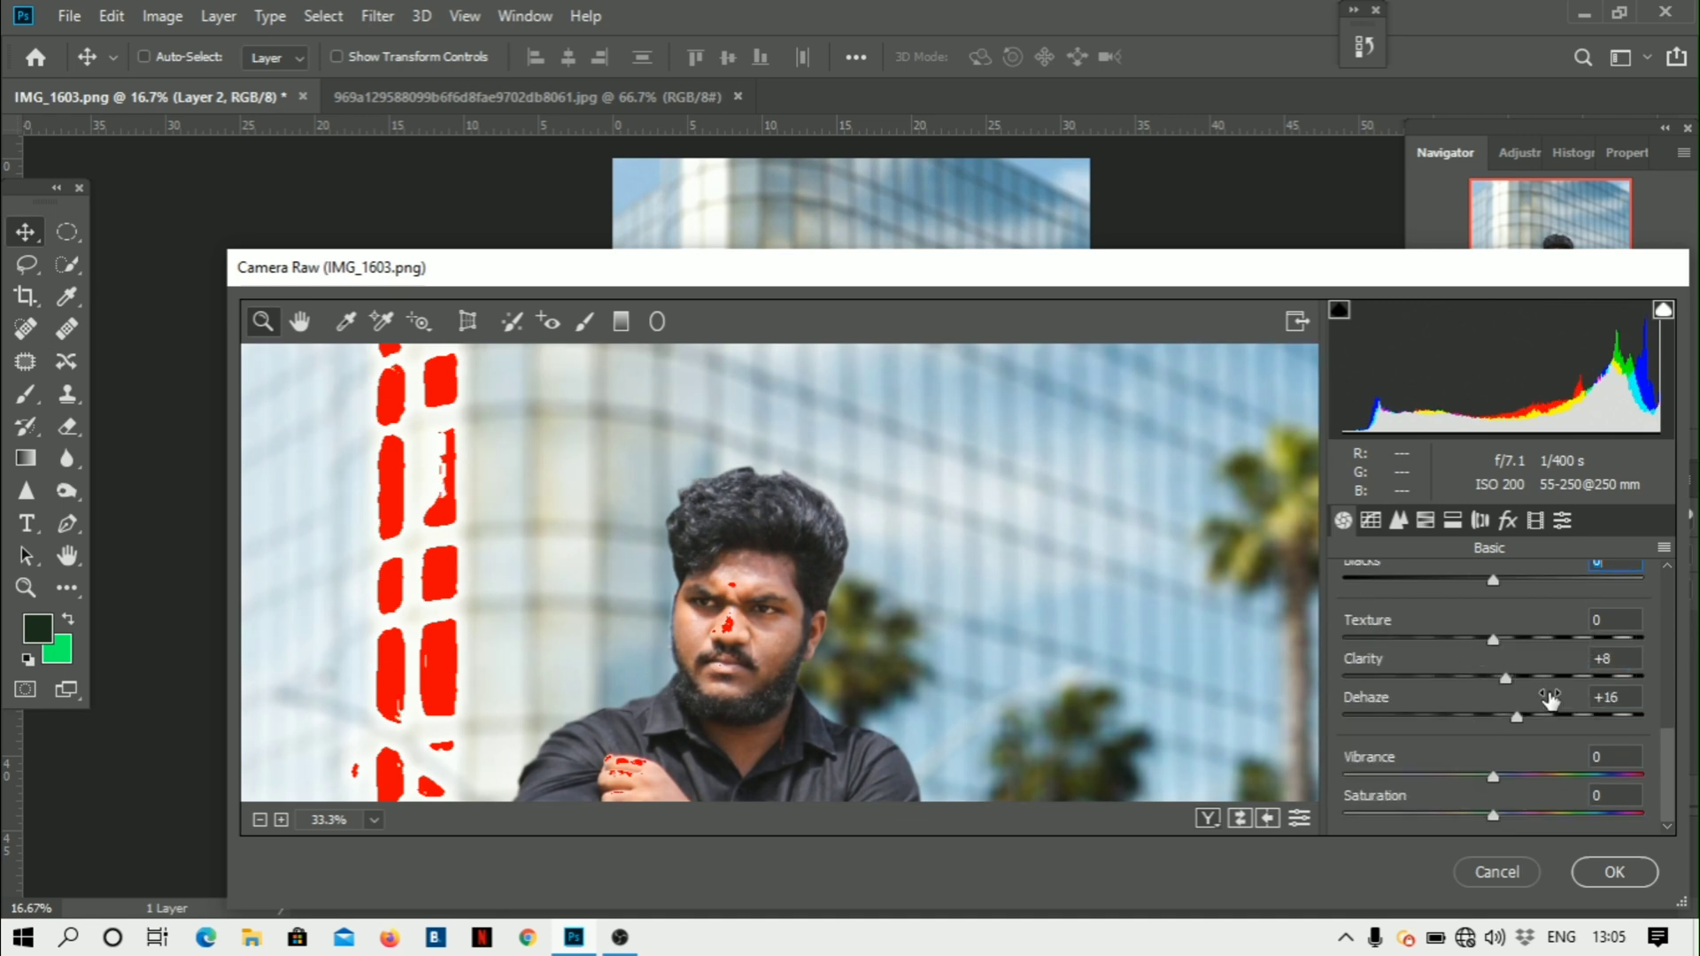
scroll(1554, 701, up, 4)
click(1513, 763)
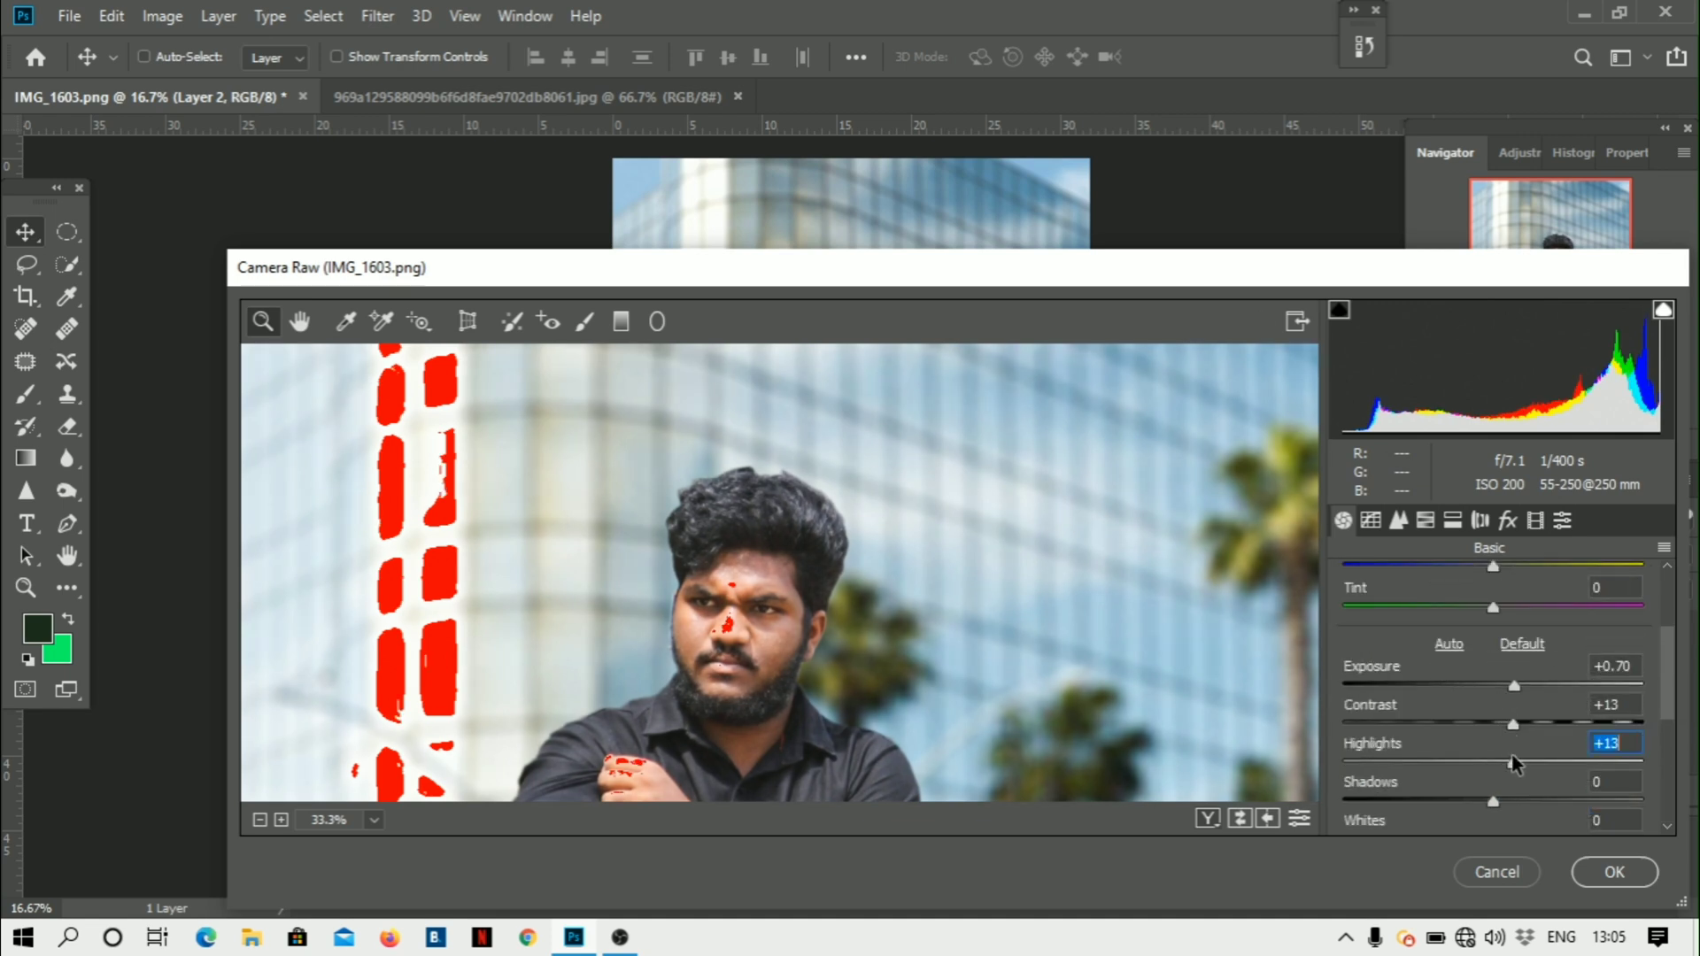
scroll(1505, 787, down, 2)
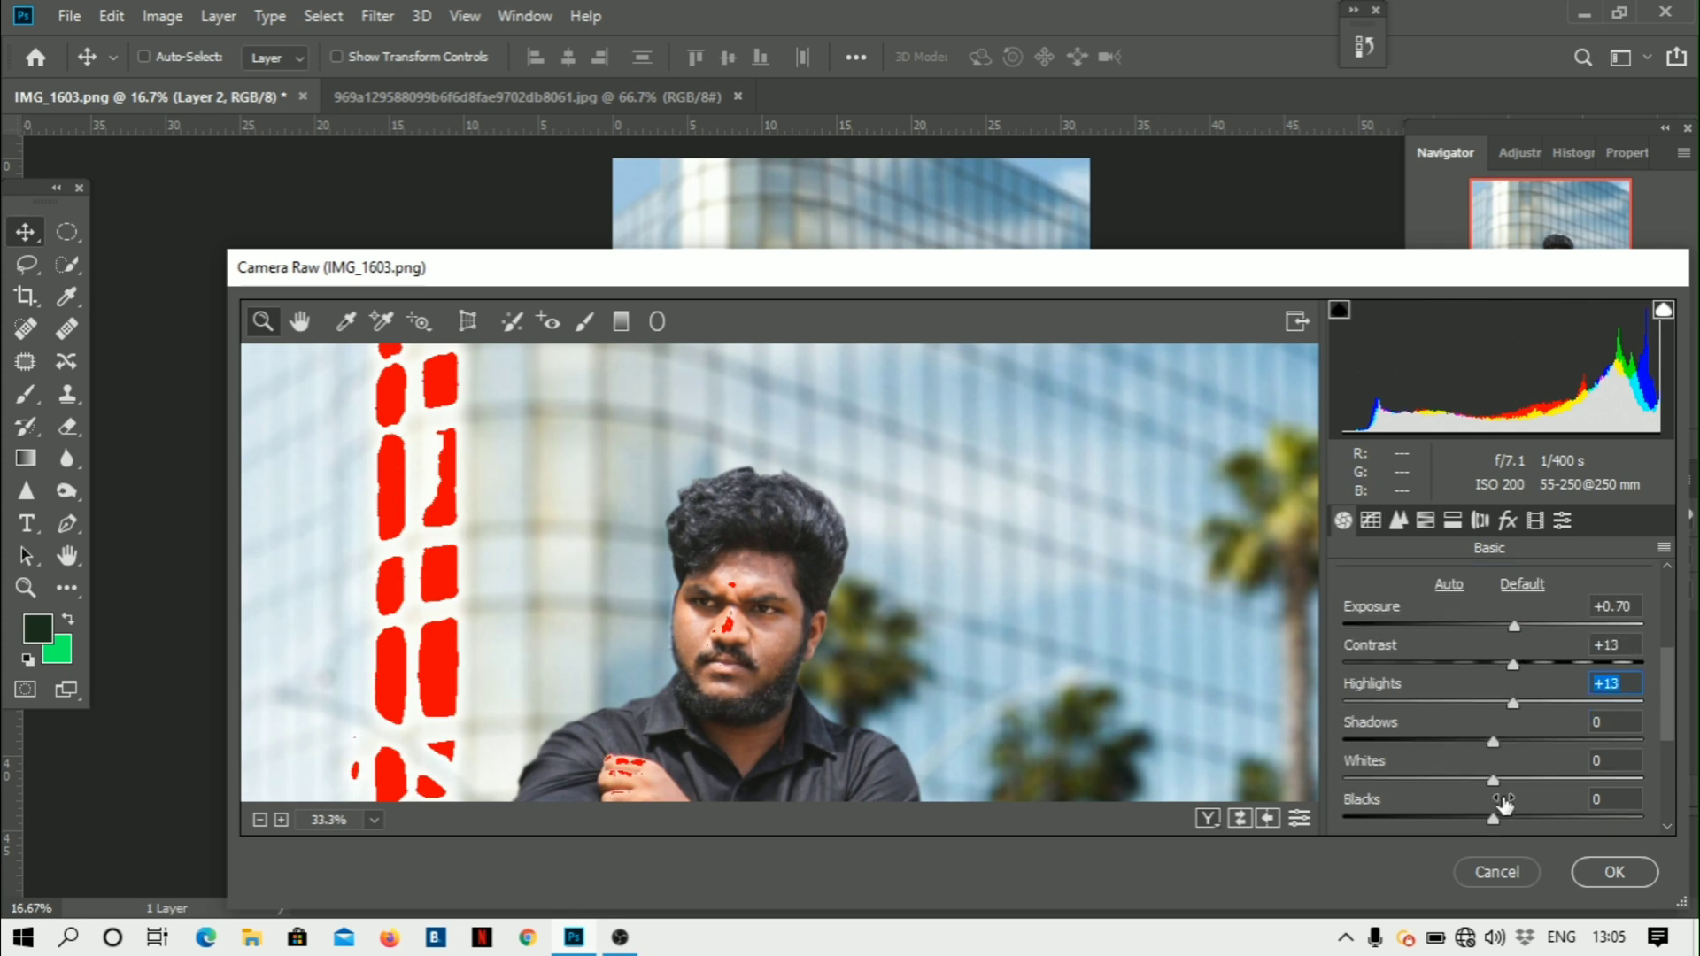
click(1517, 740)
- Set Whites to +21 and Blacks to +13
scroll(1514, 781, down, 1)
click(1522, 741)
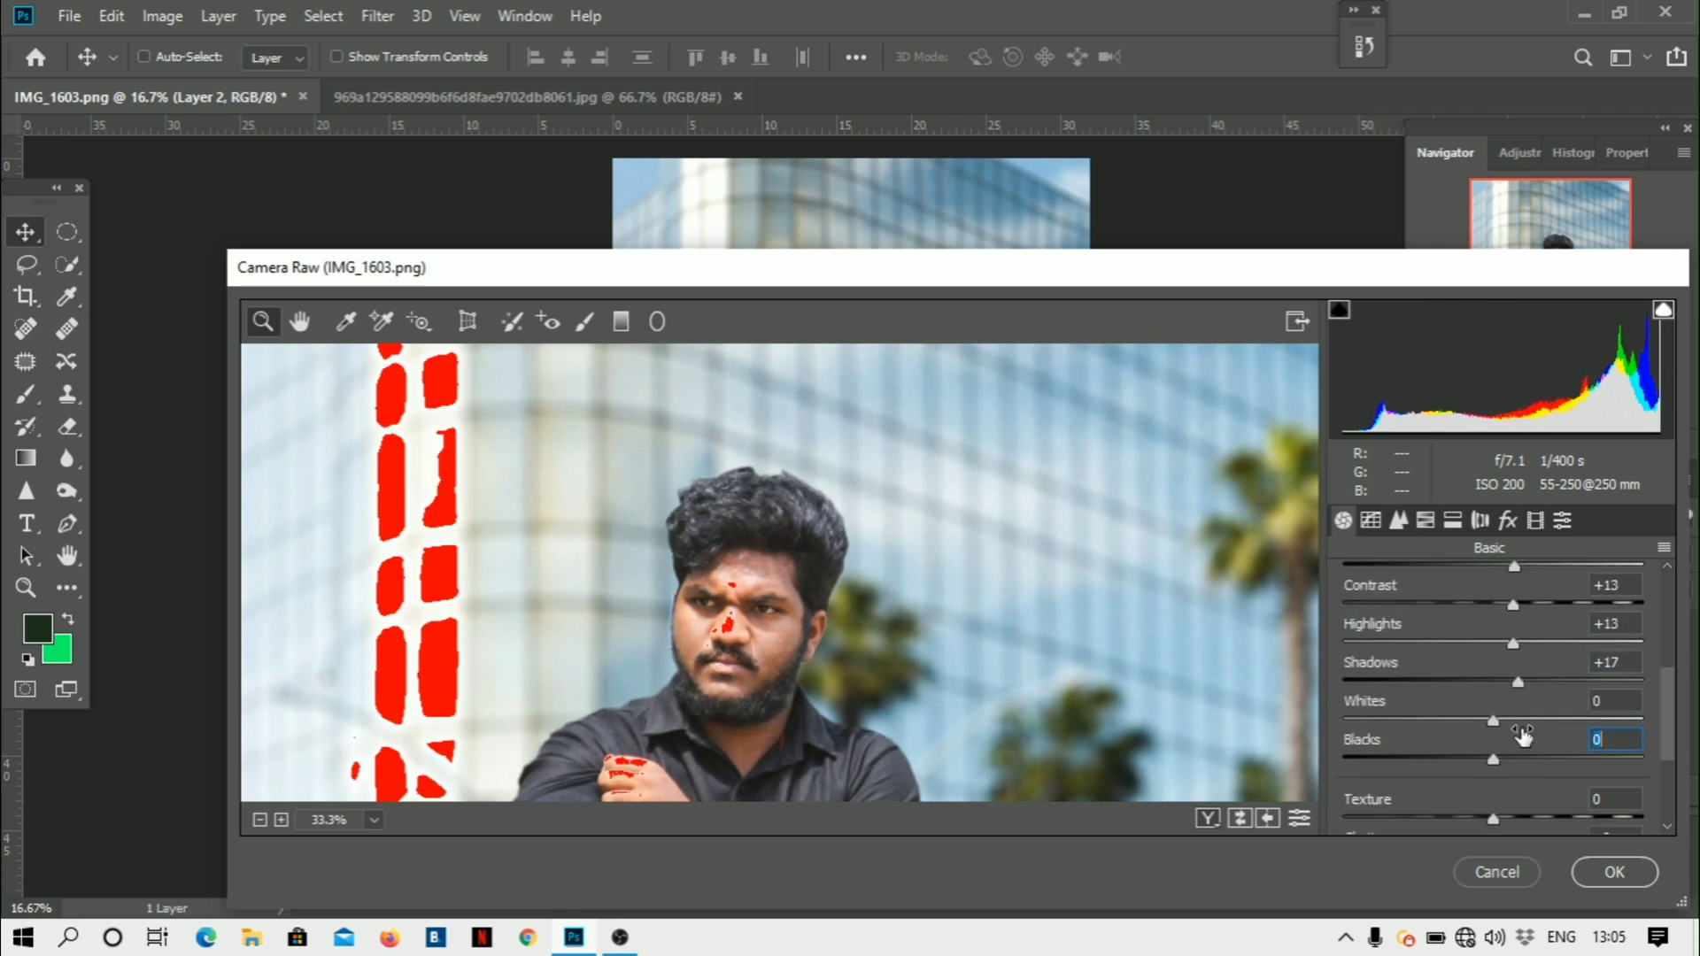
click(1523, 721)
mouse_move(1501, 742)
mouse_down()
mouse_move(1448, 765)
mouse_move(1511, 770)
mouse_up()
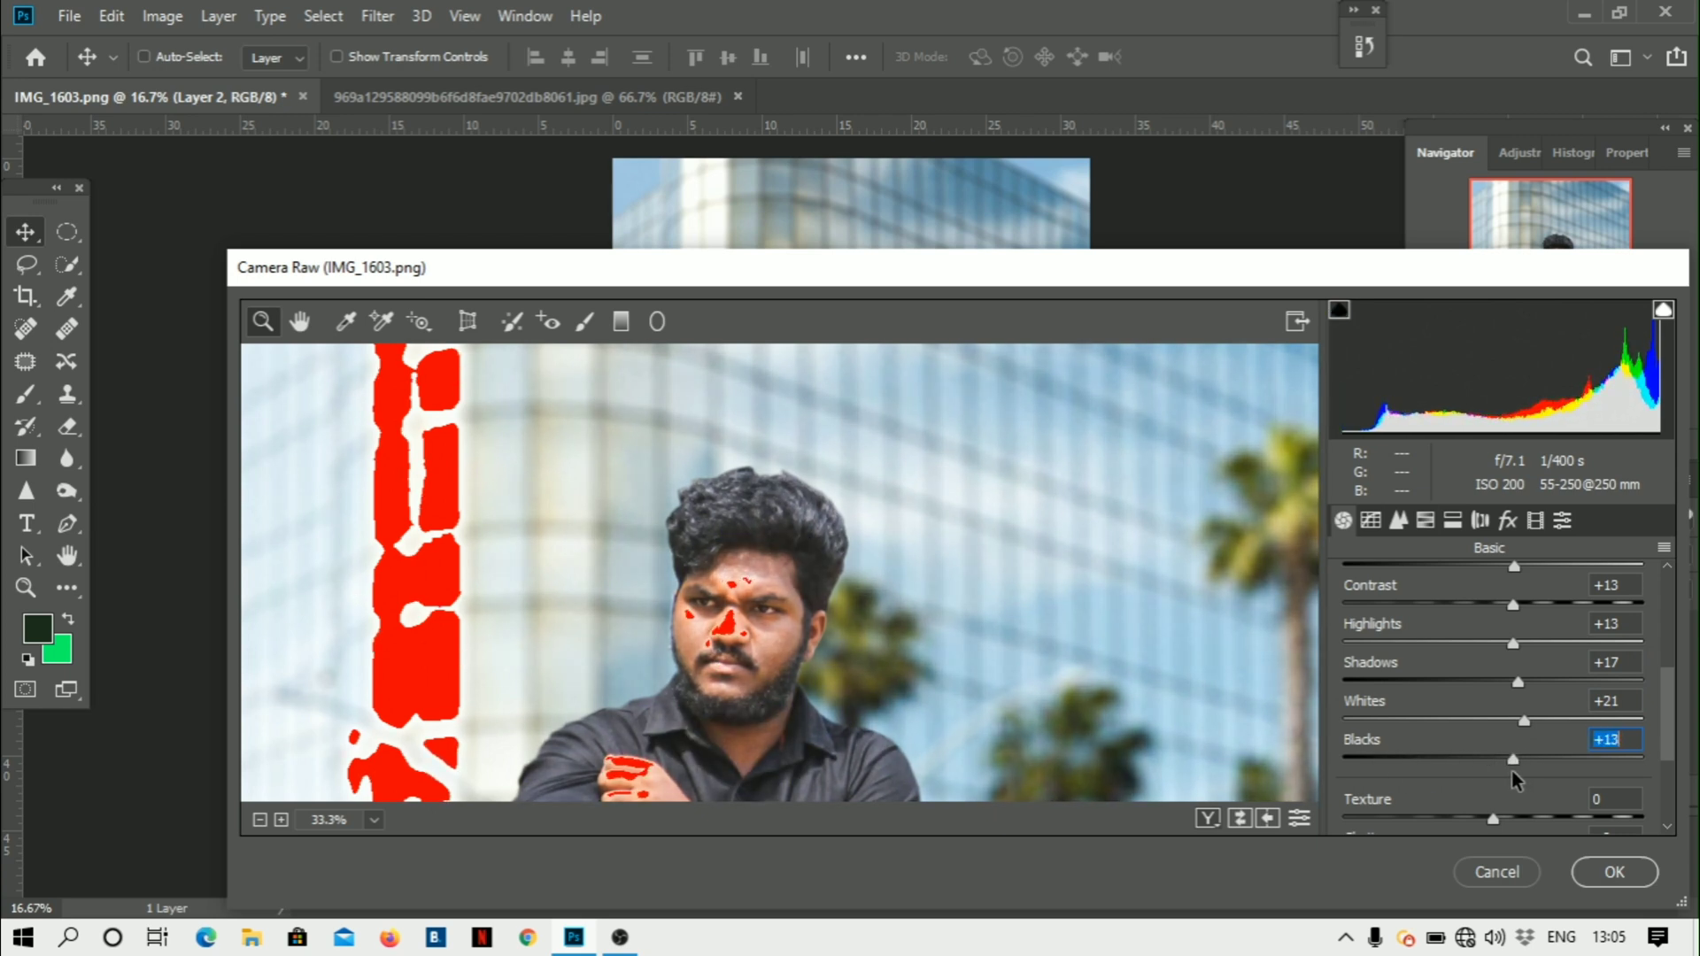
- Raise the noise reduction Luminance, set Luminance Detail to 61 and Luminance Contrast to 66
click(1393, 528)
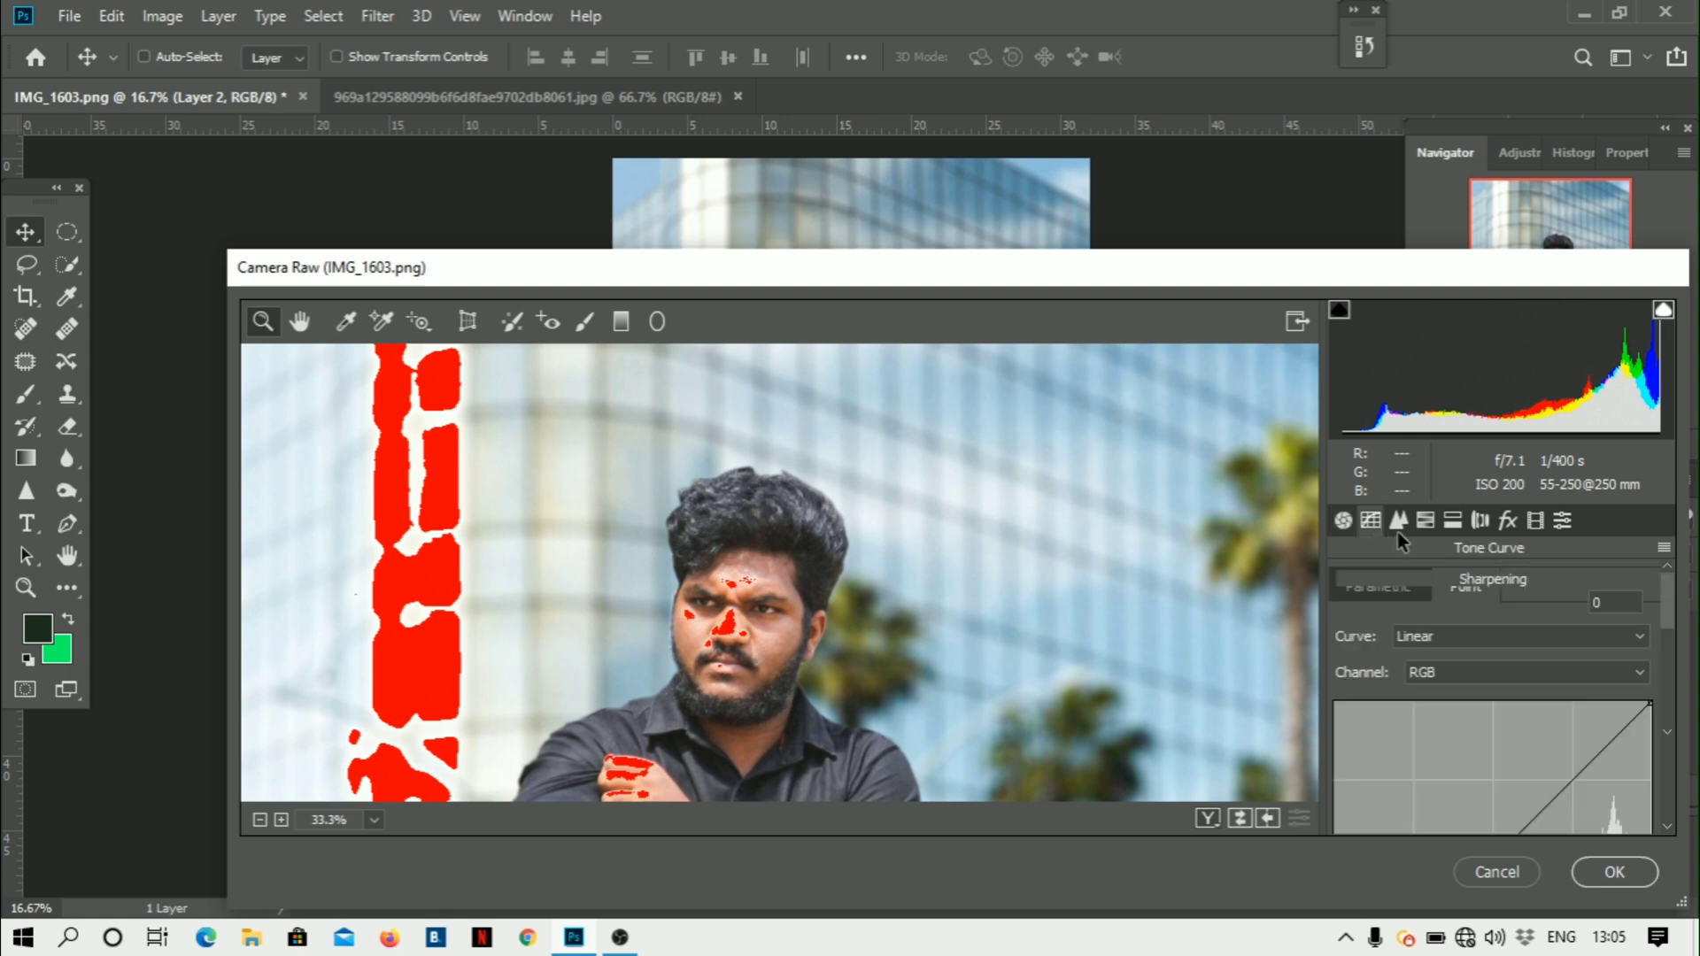
scroll(1463, 690, down, 1)
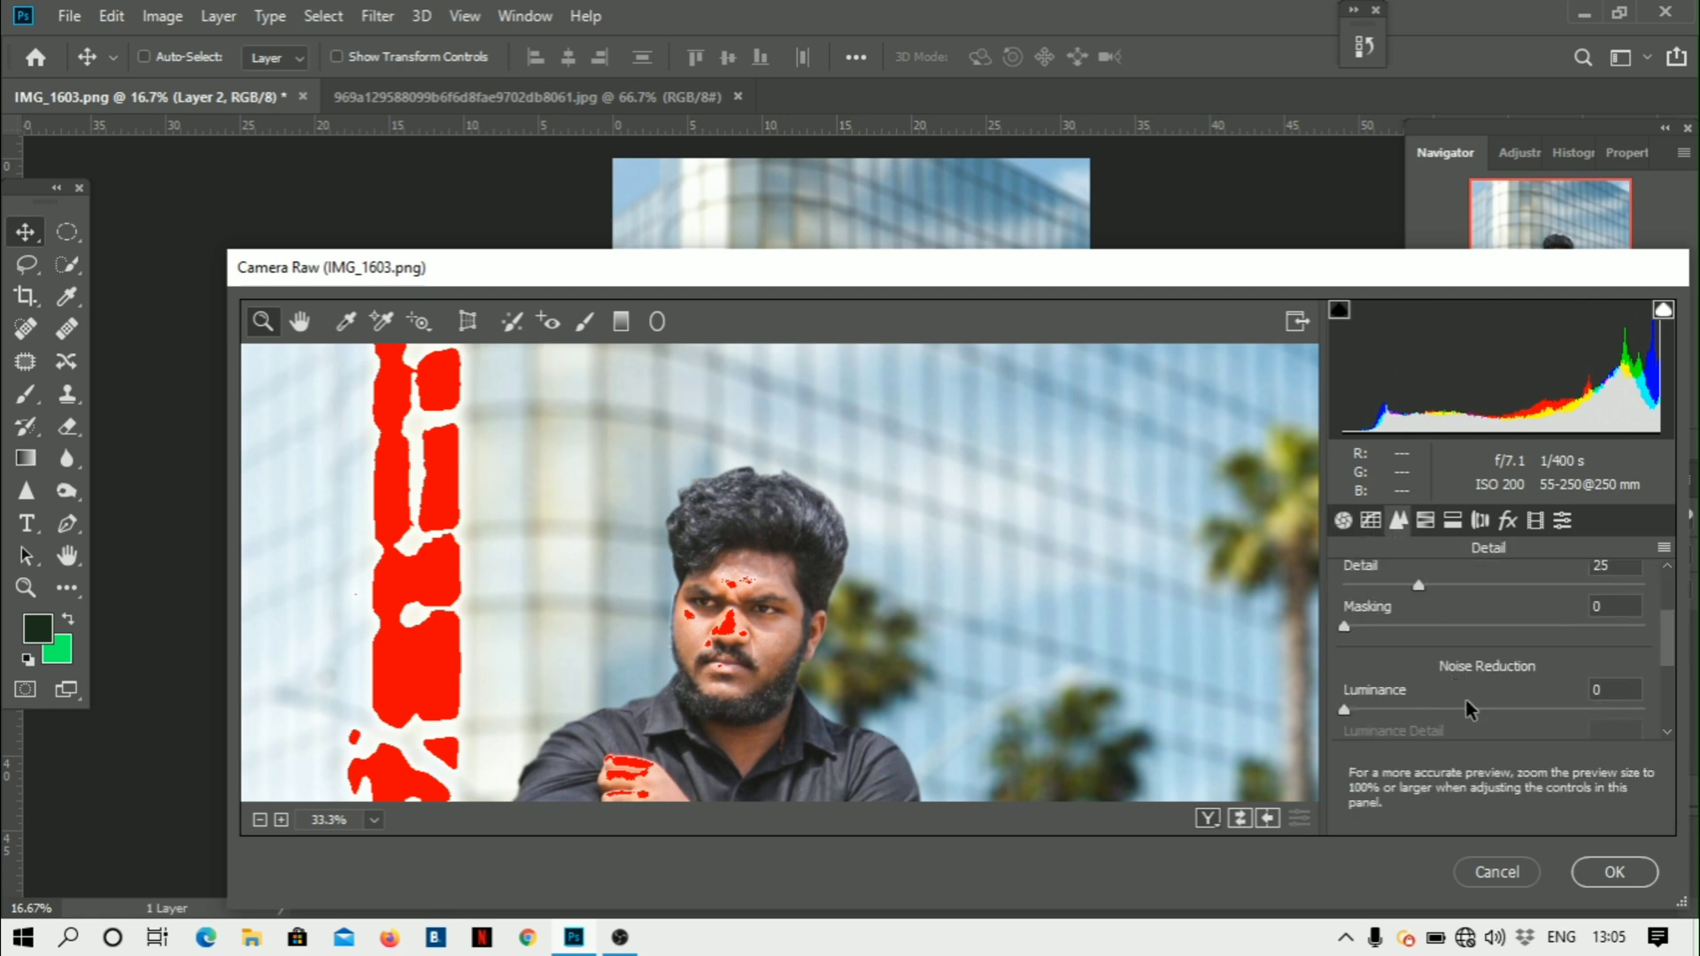
click(1469, 709)
scroll(1506, 709, down, 1)
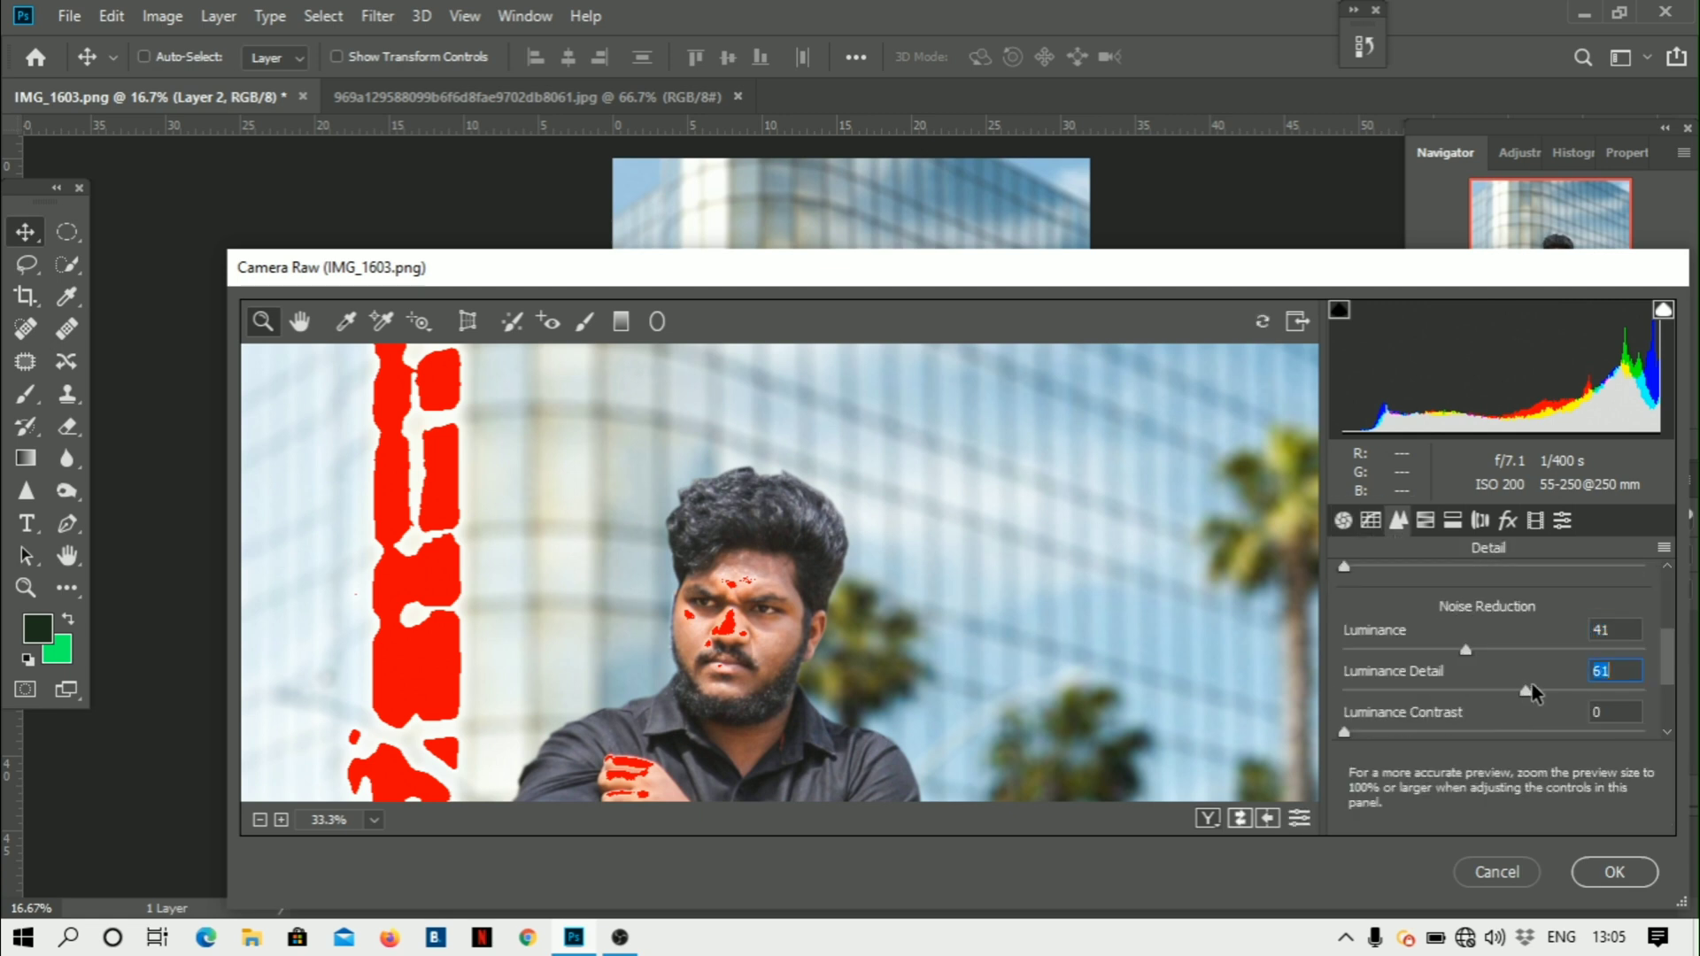
scroll(1452, 708, down, 1)
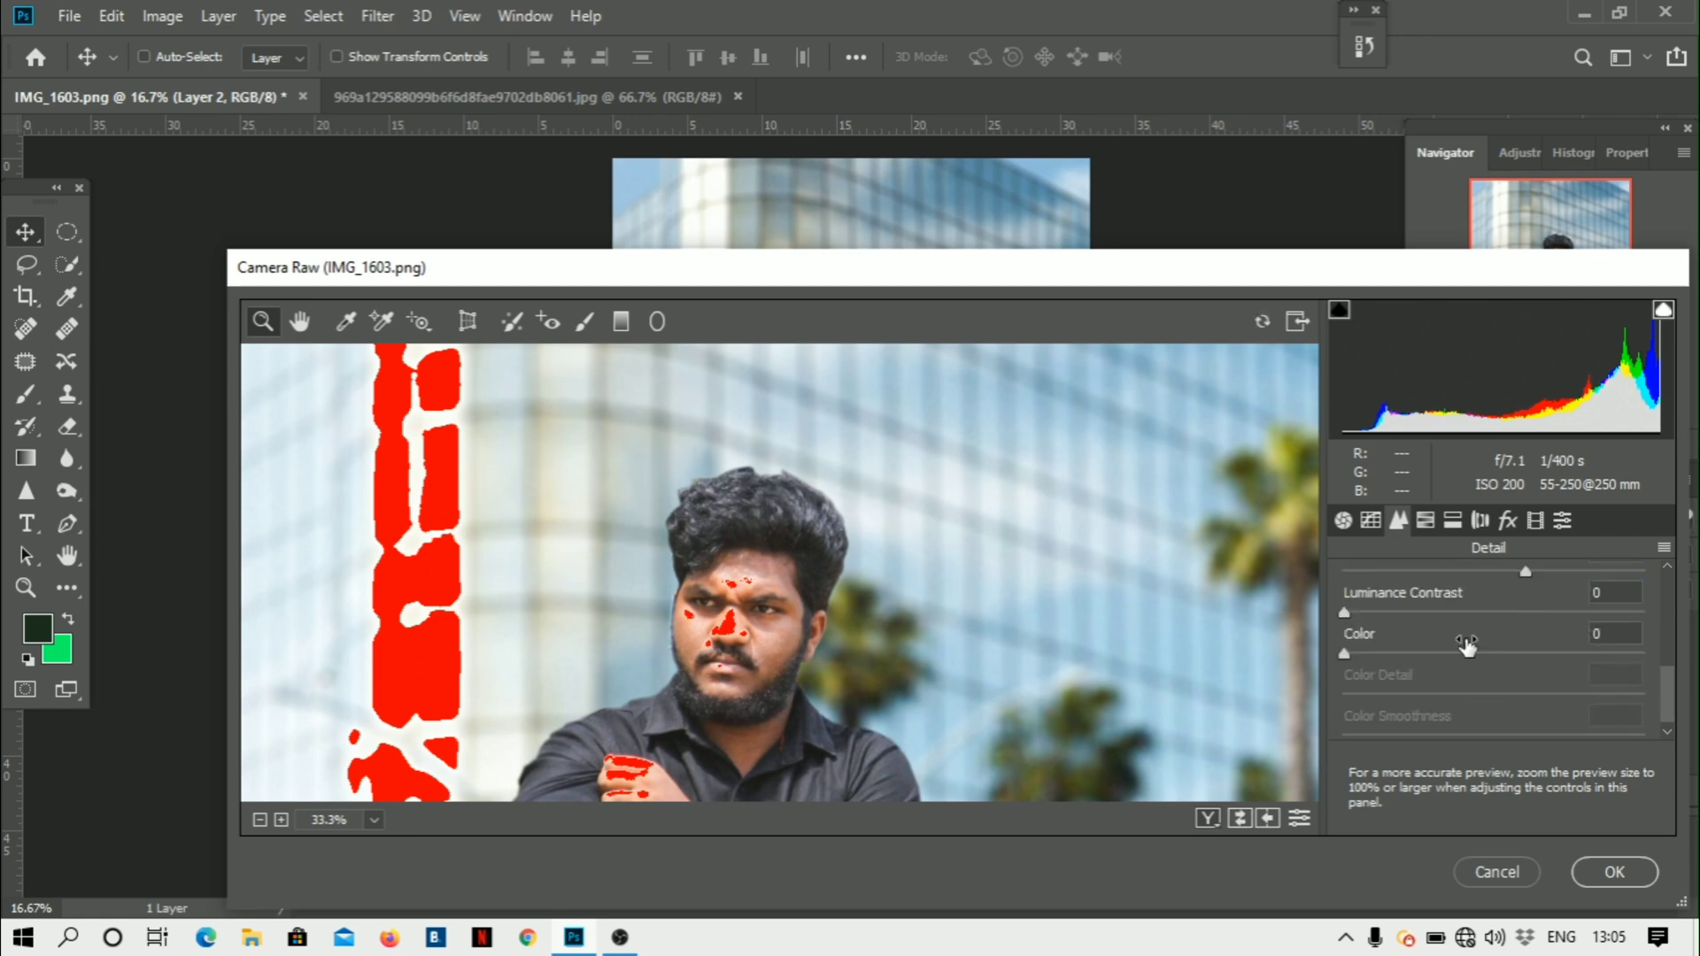
click(1542, 613)
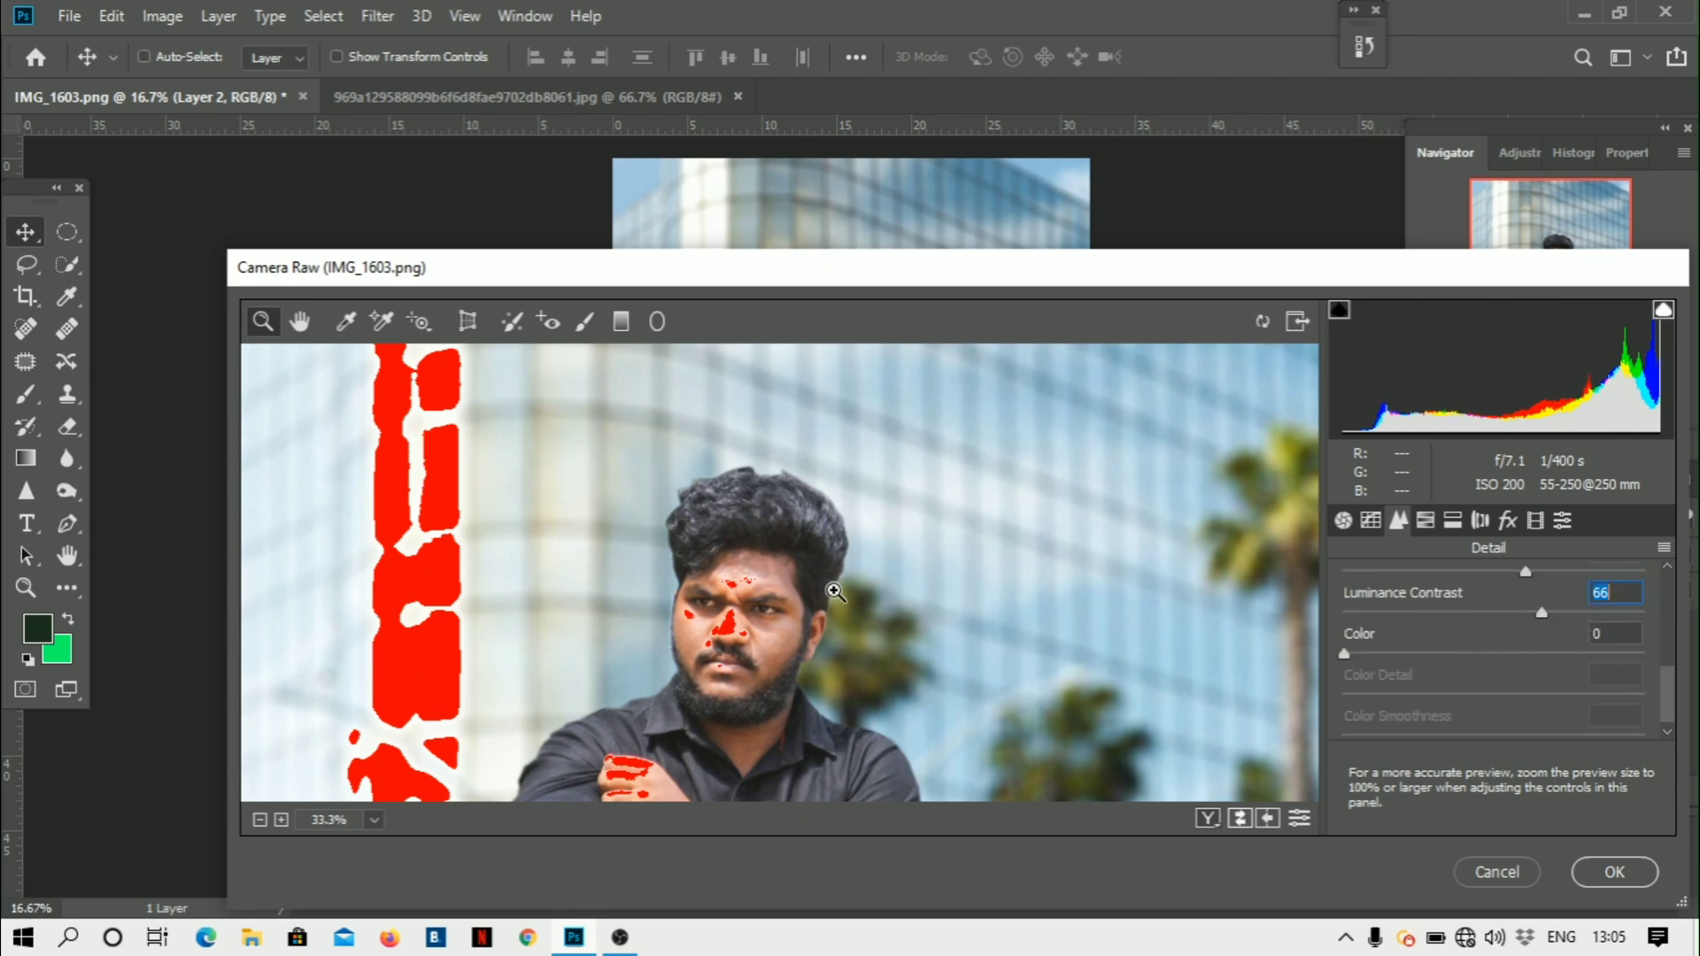
- Examine the noise reduction on the rider's face and its edges at high magnification
click(837, 592)
click(809, 548)
drag(810, 547, 1044, 577)
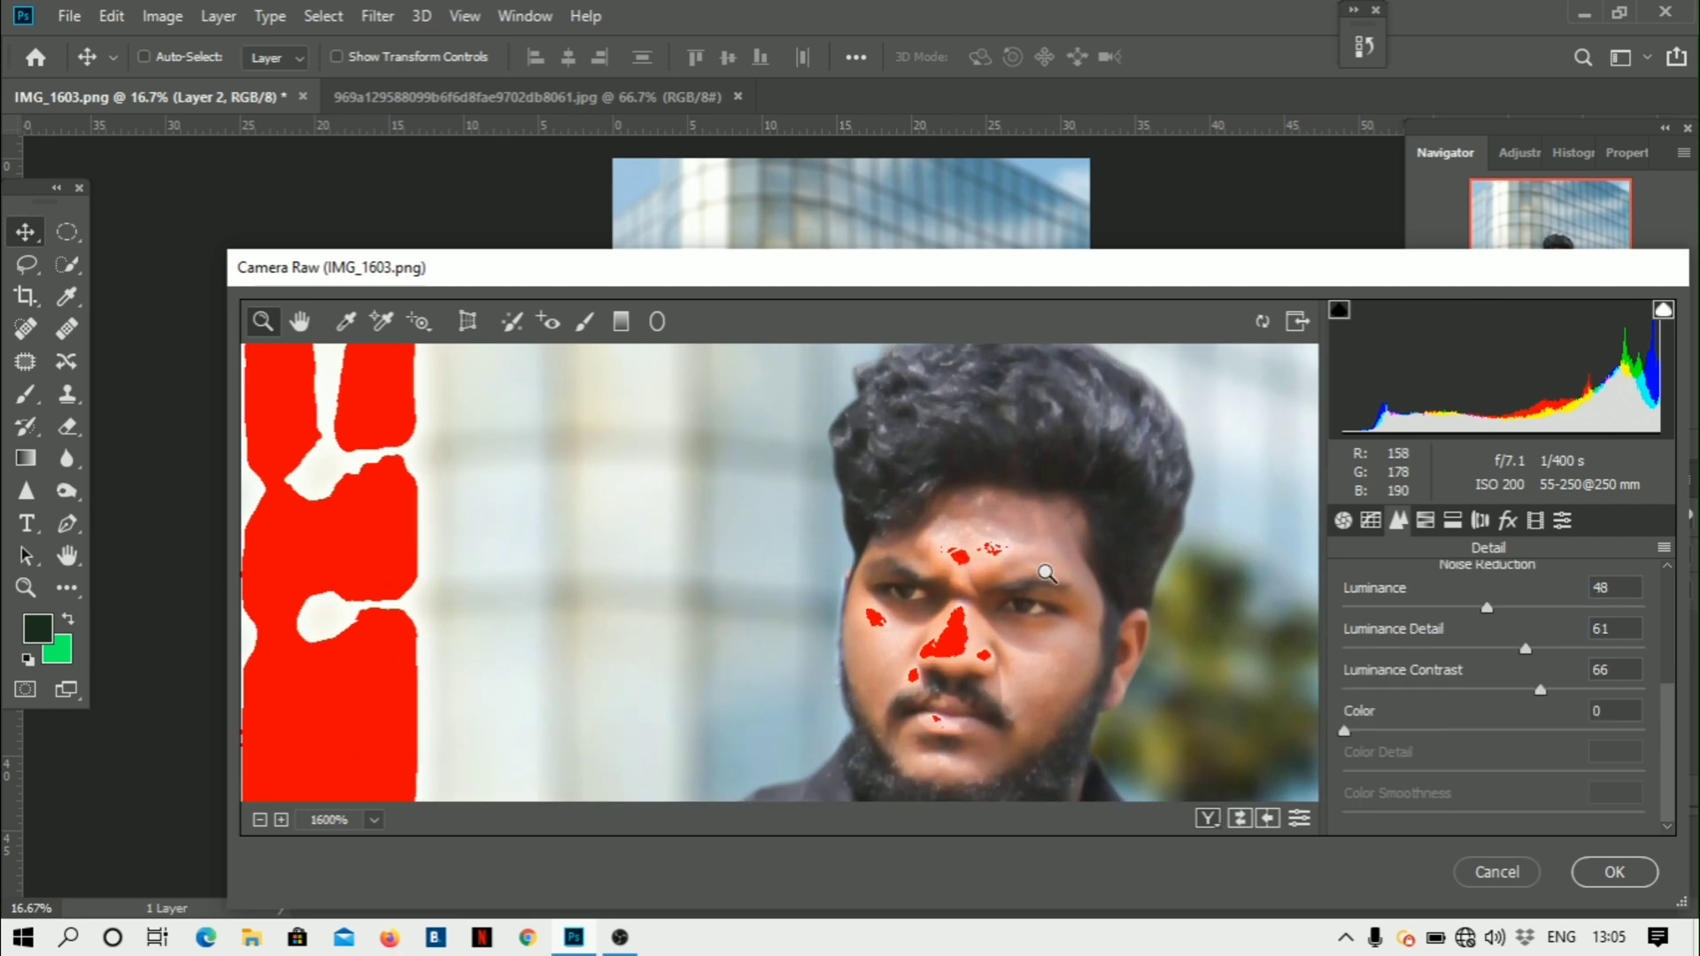
scroll(1284, 617, down, 3)
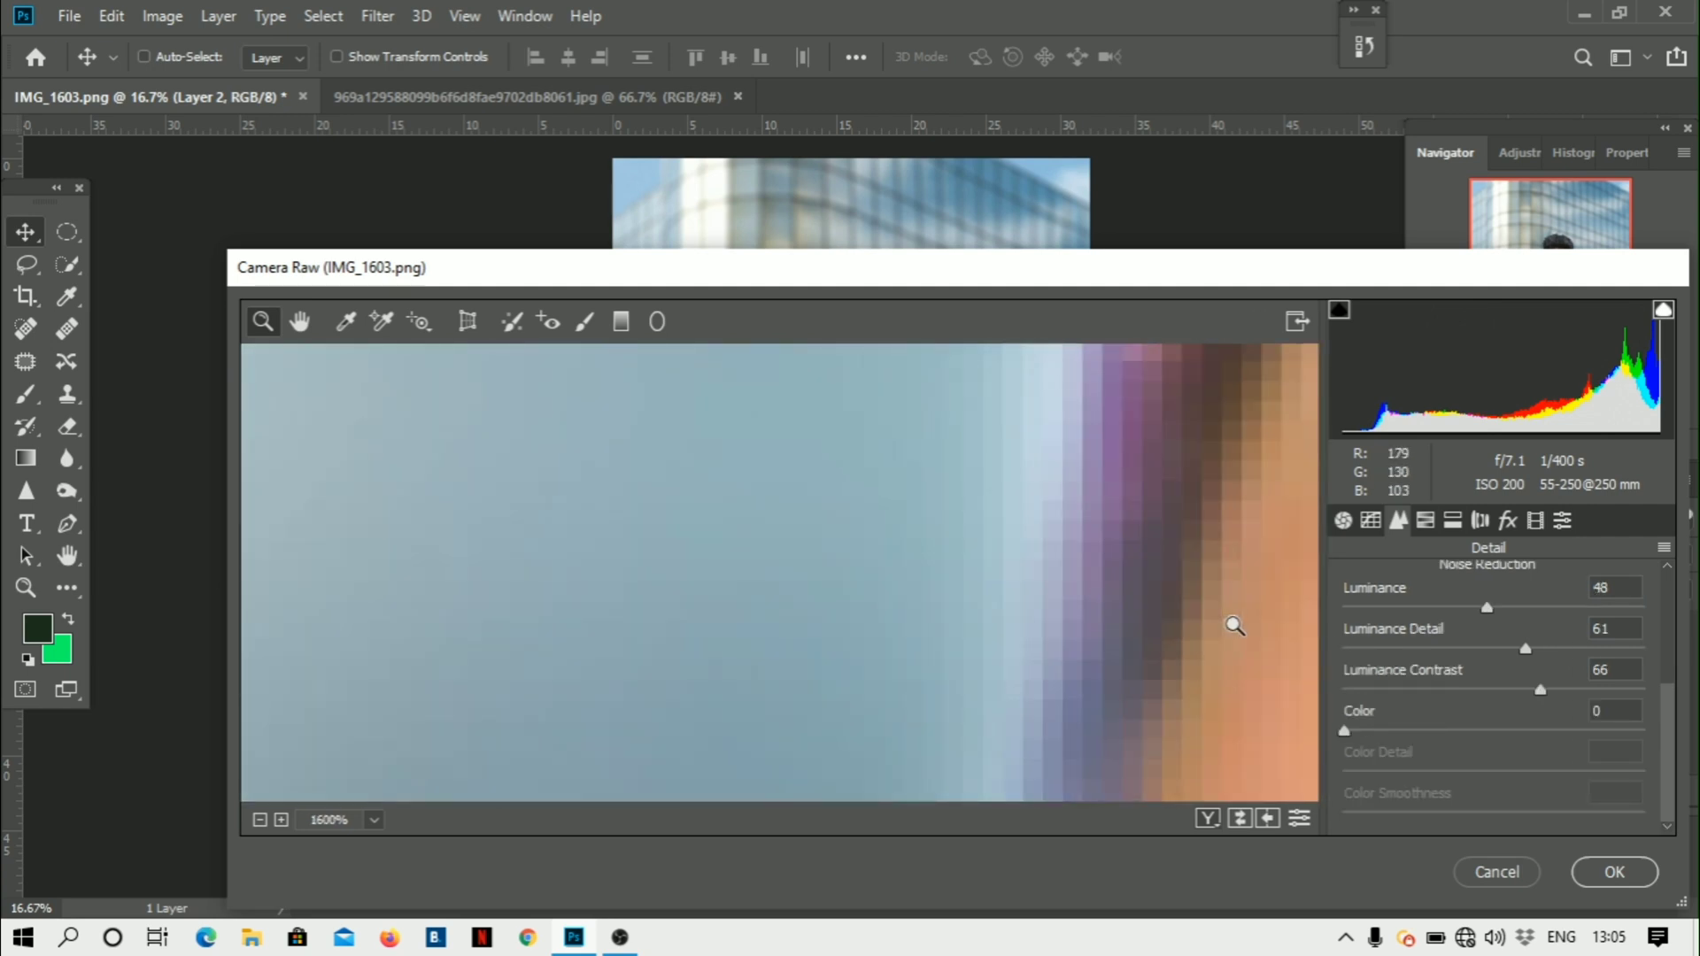
scroll(1234, 626, down, 10)
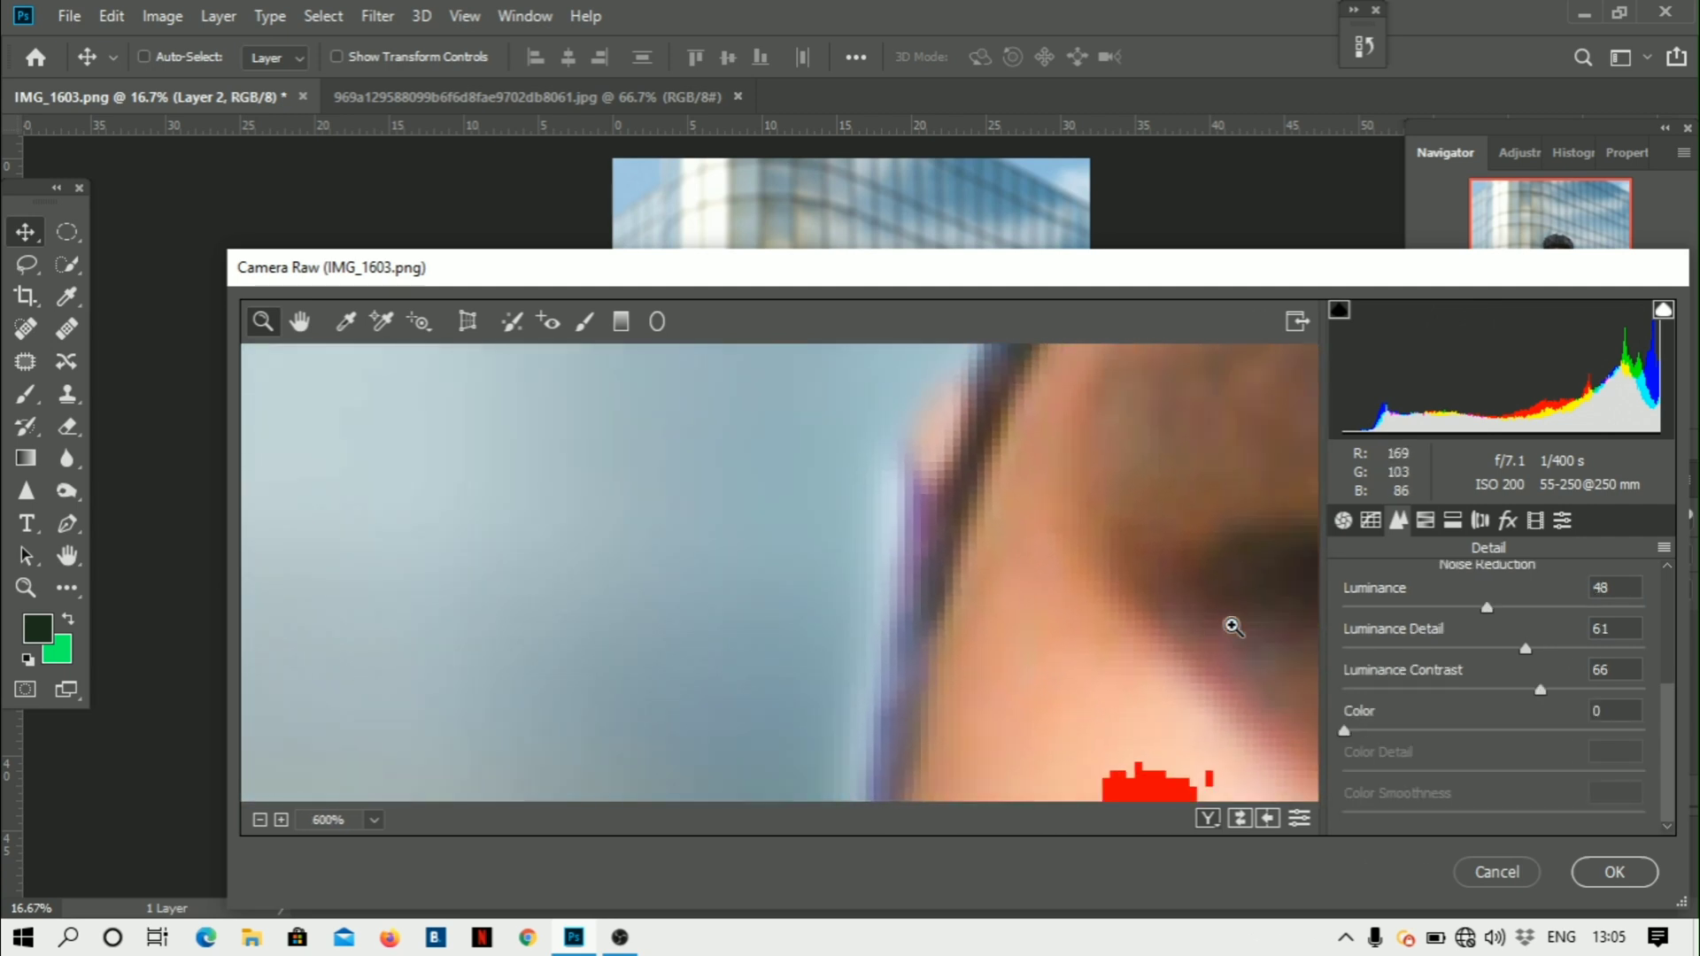
scroll(1233, 626, down, 1)
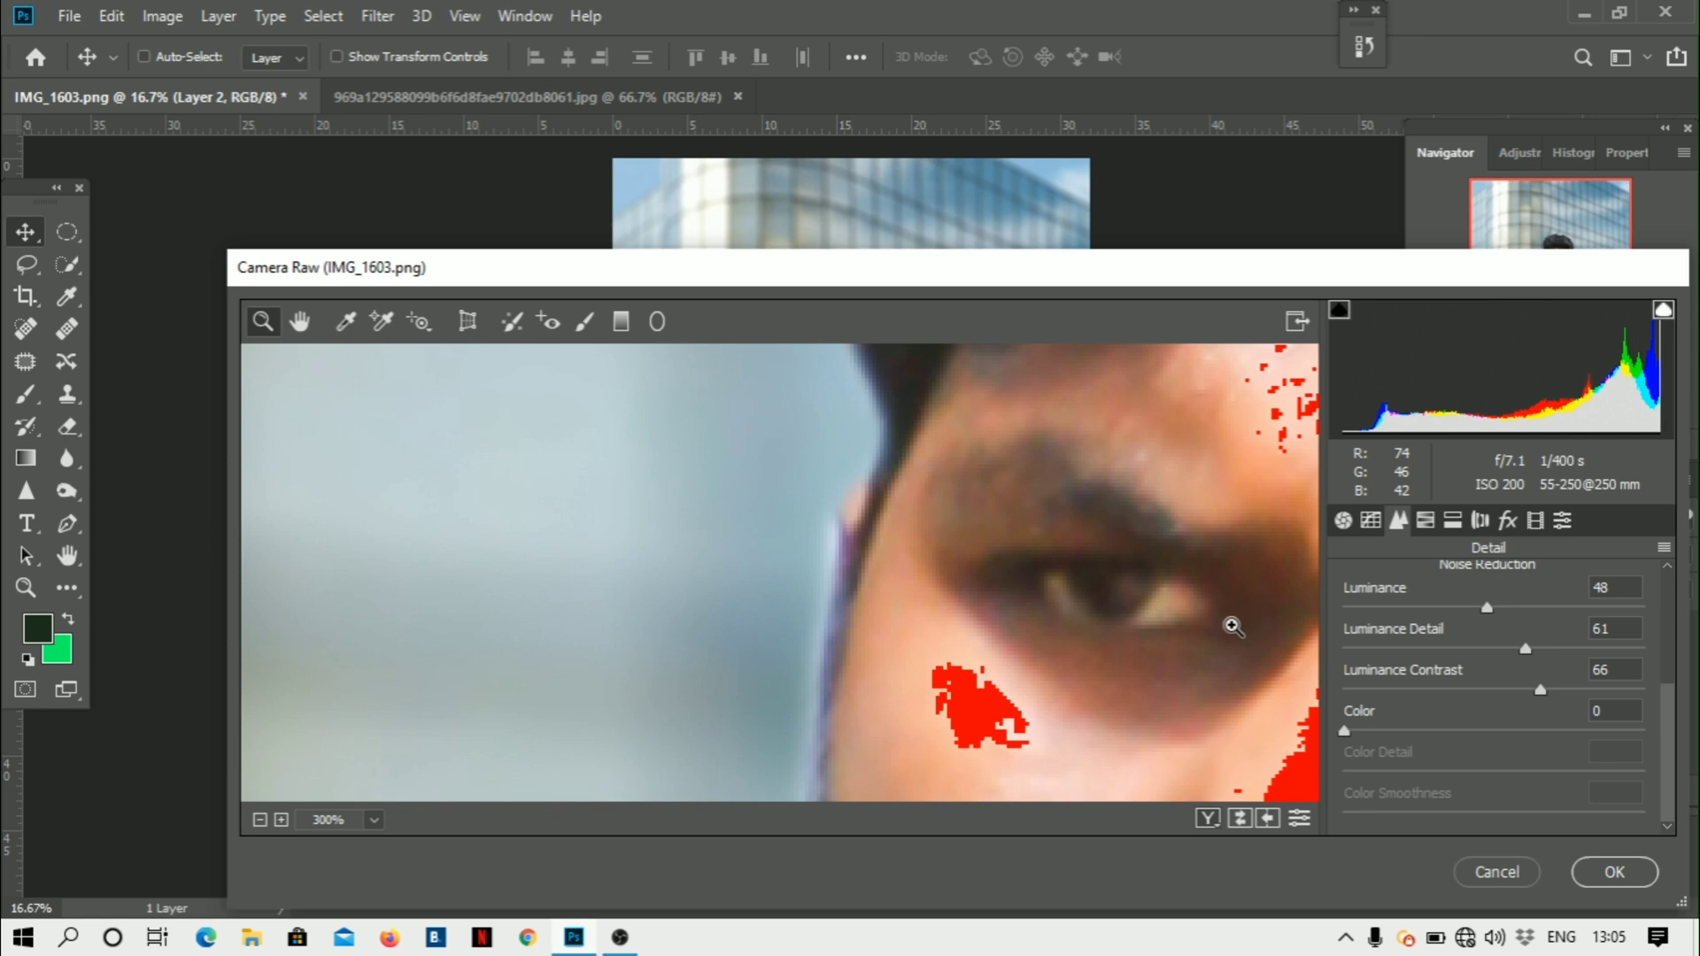
scroll(1233, 625, down, 3)
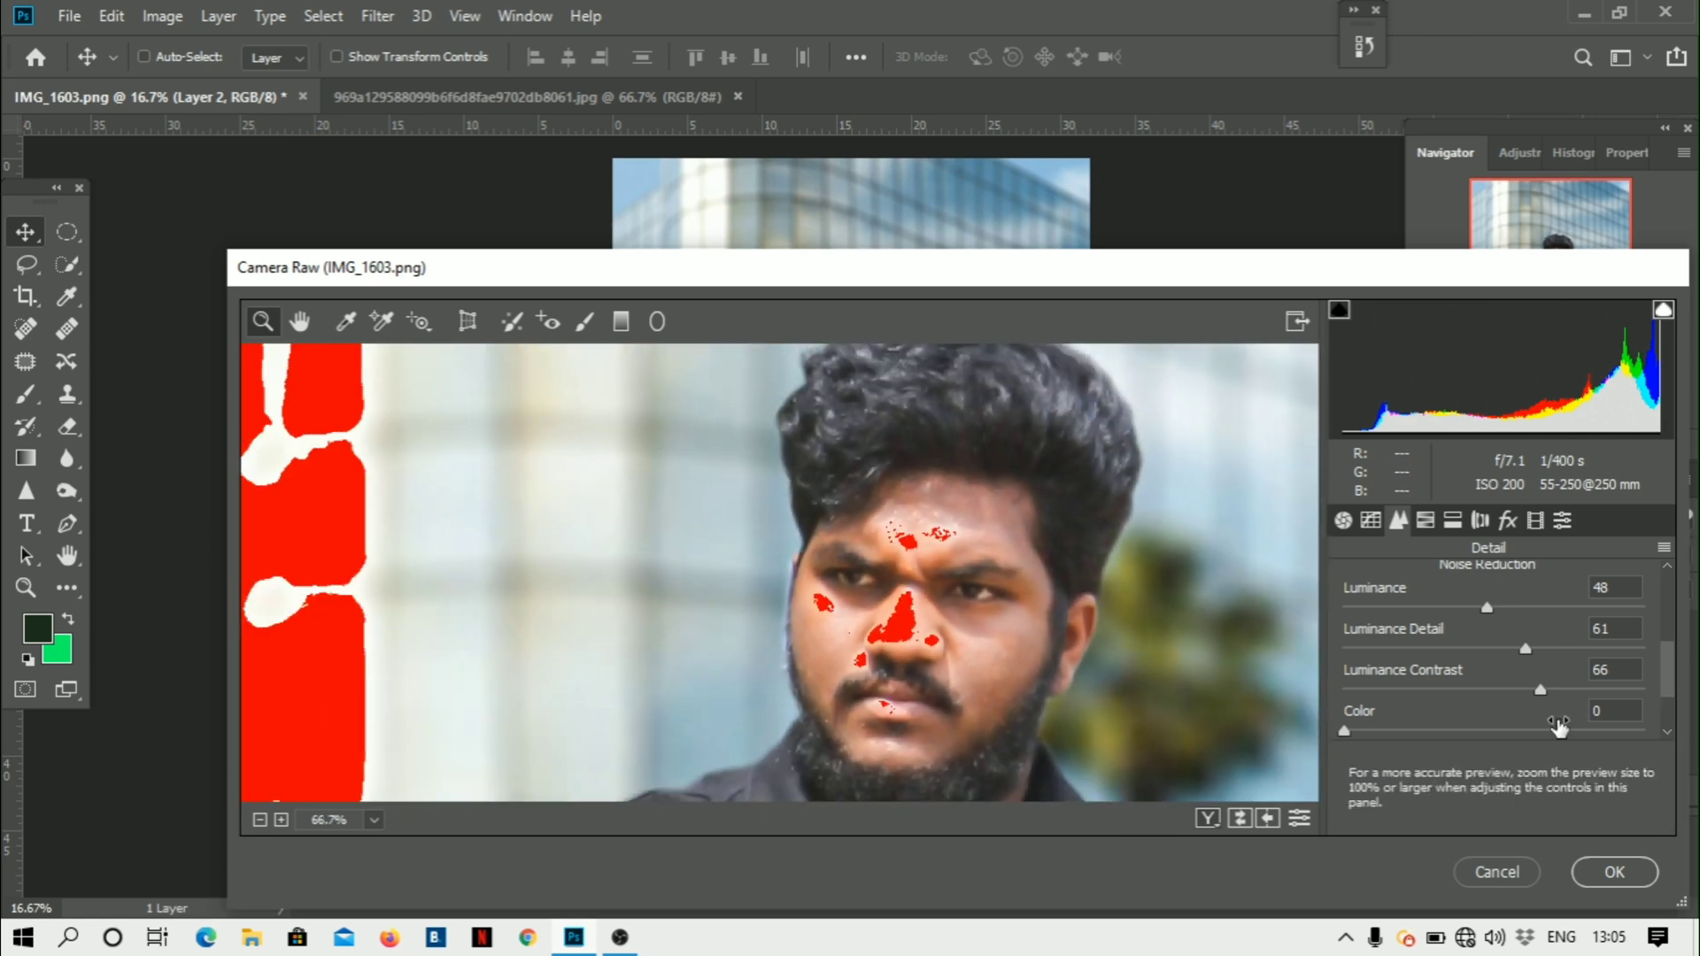
- Set the noise reduction Luminance and Luminance Detail to 100 and Luminance Contrast to 63, checking the rider's shirt and arms
drag(1525, 649, 1665, 653)
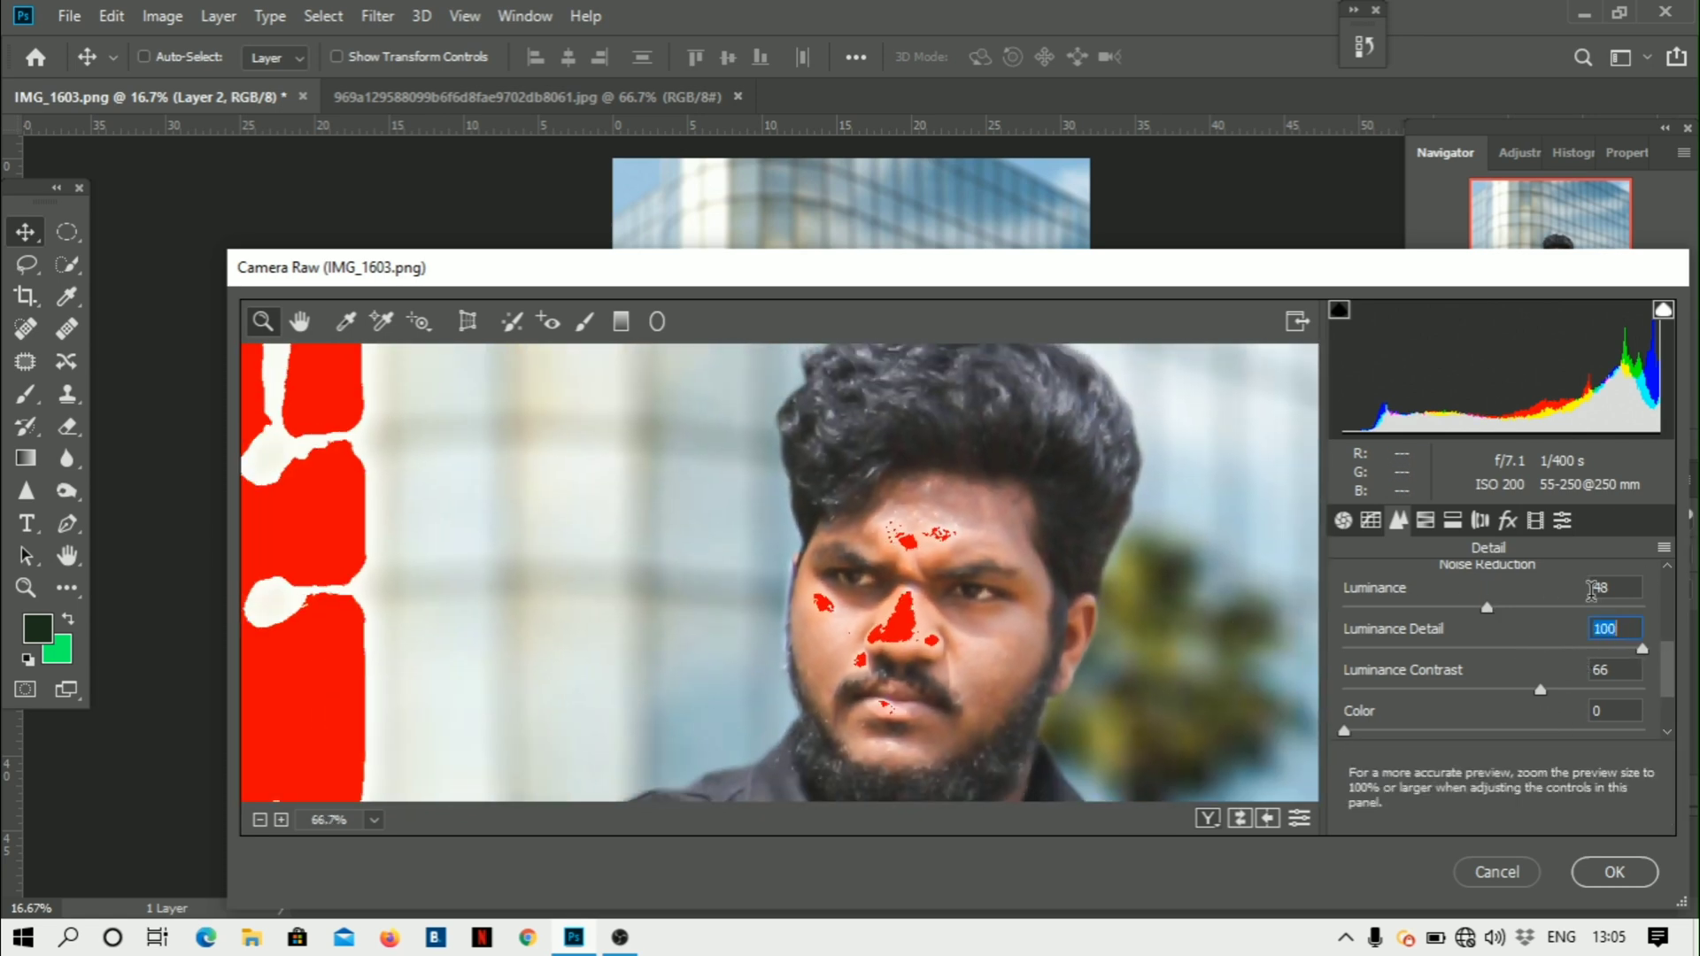
click(1642, 607)
scroll(672, 685, down, 5)
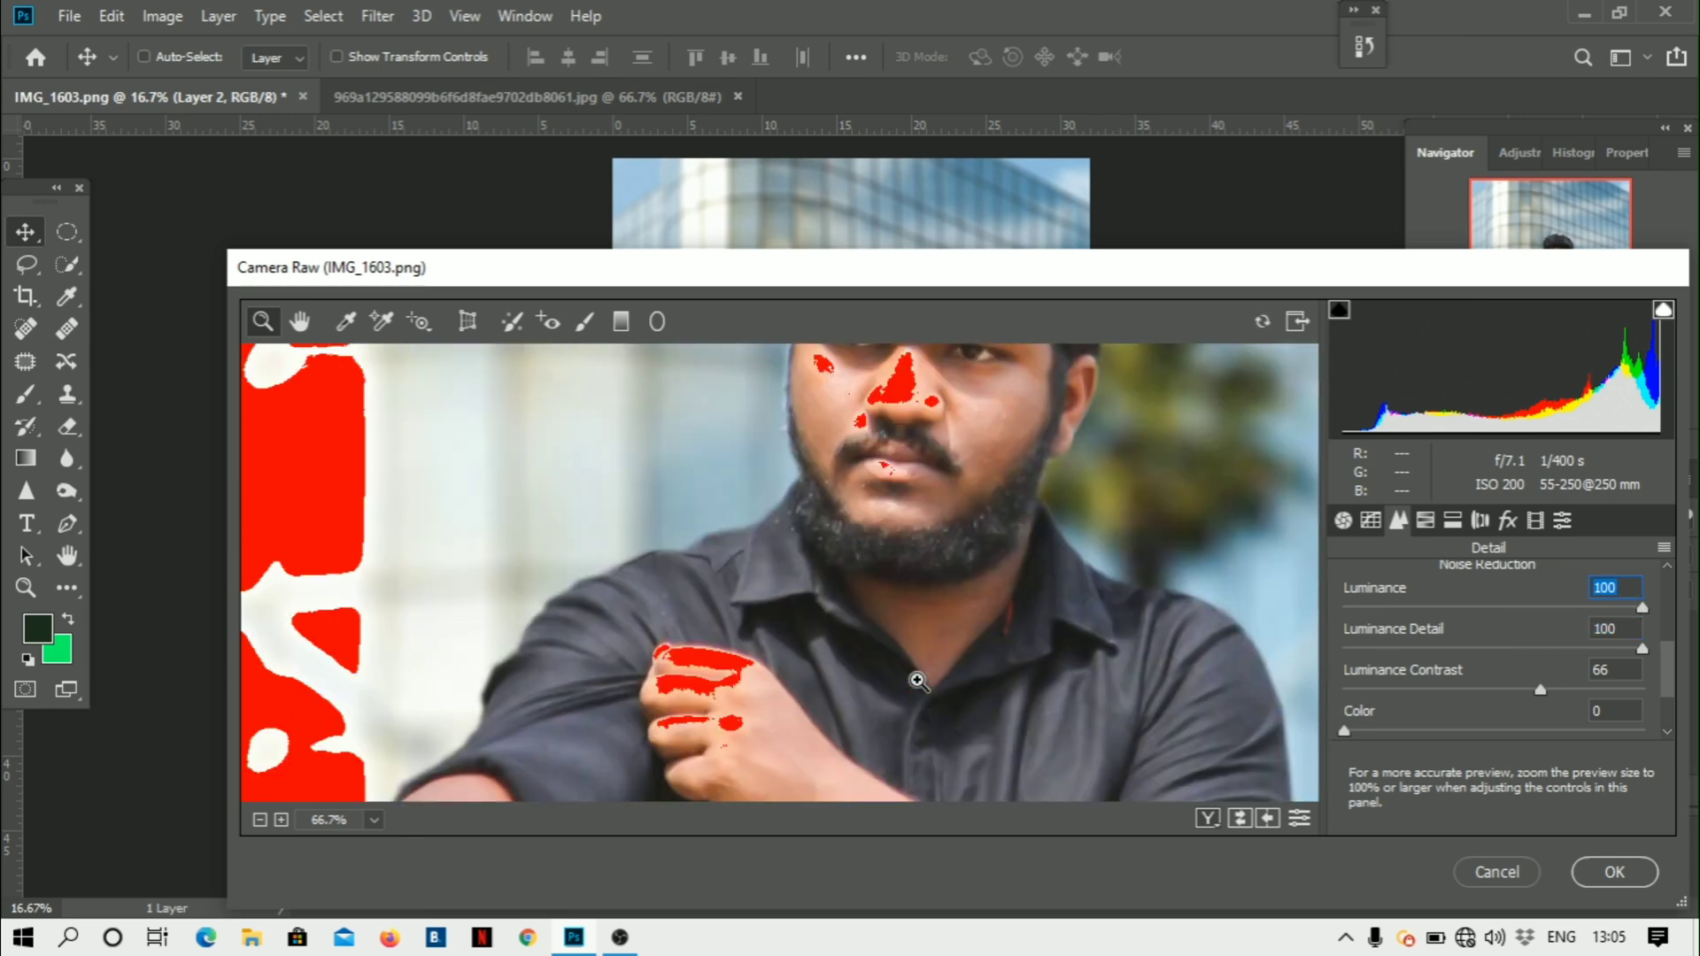
scroll(814, 735, down, 2)
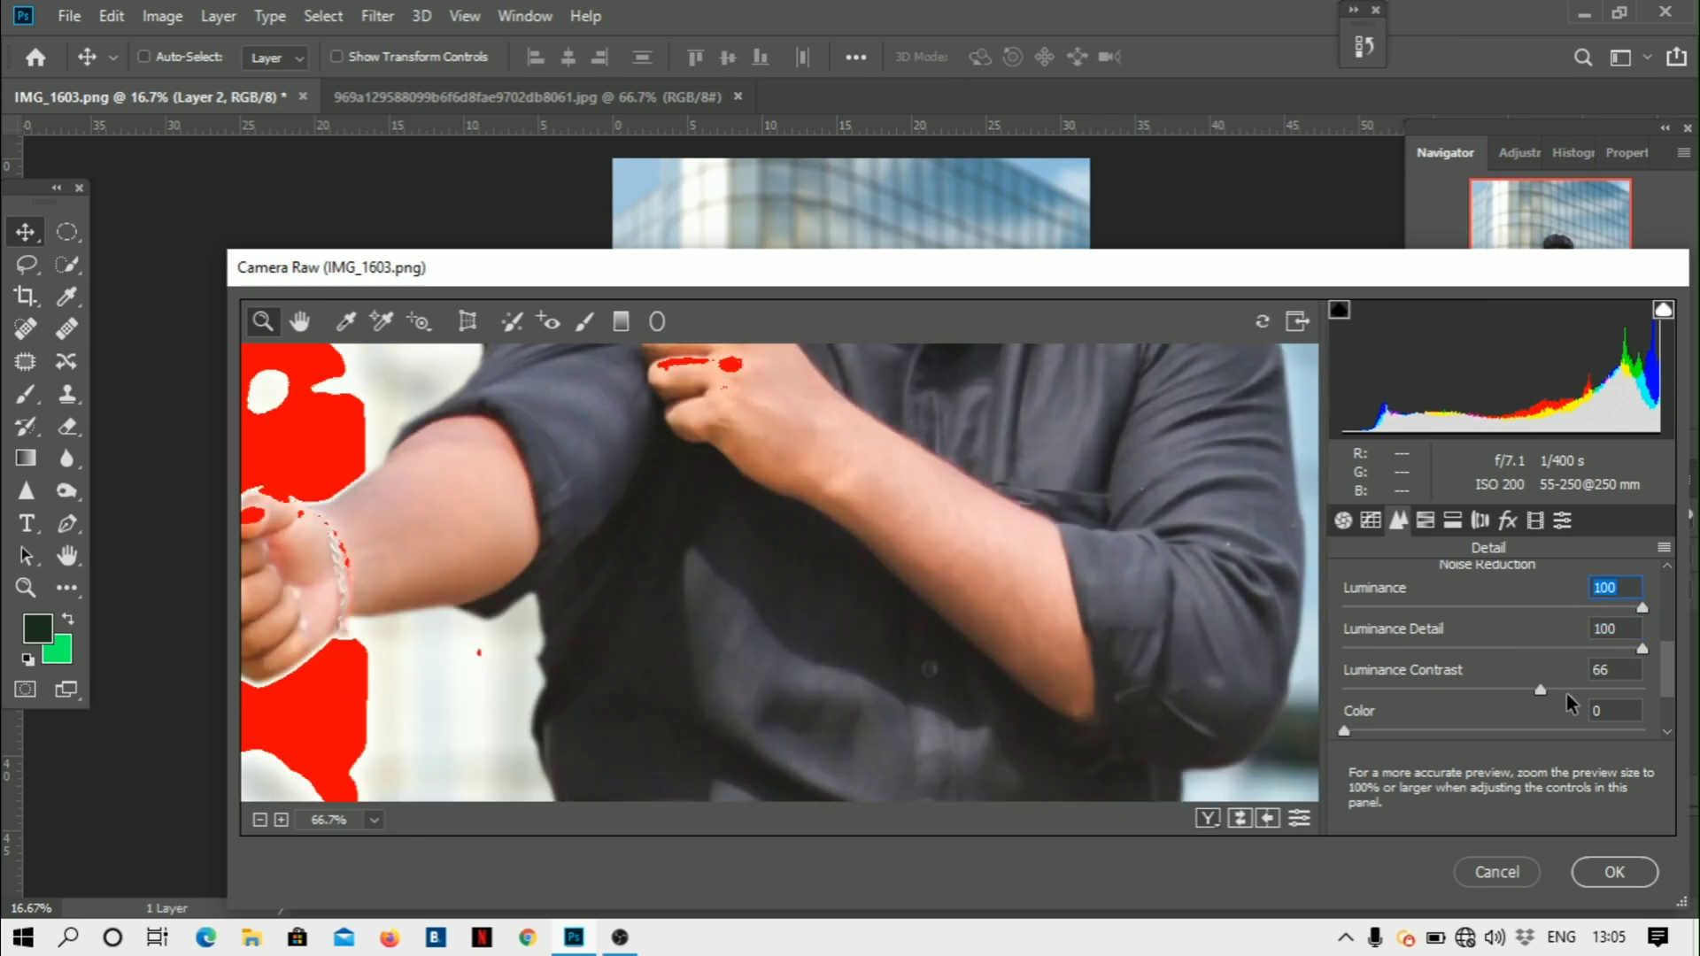
mouse_move(1541, 690)
mouse_down()
mouse_move(1498, 696)
mouse_move(1532, 696)
mouse_up()
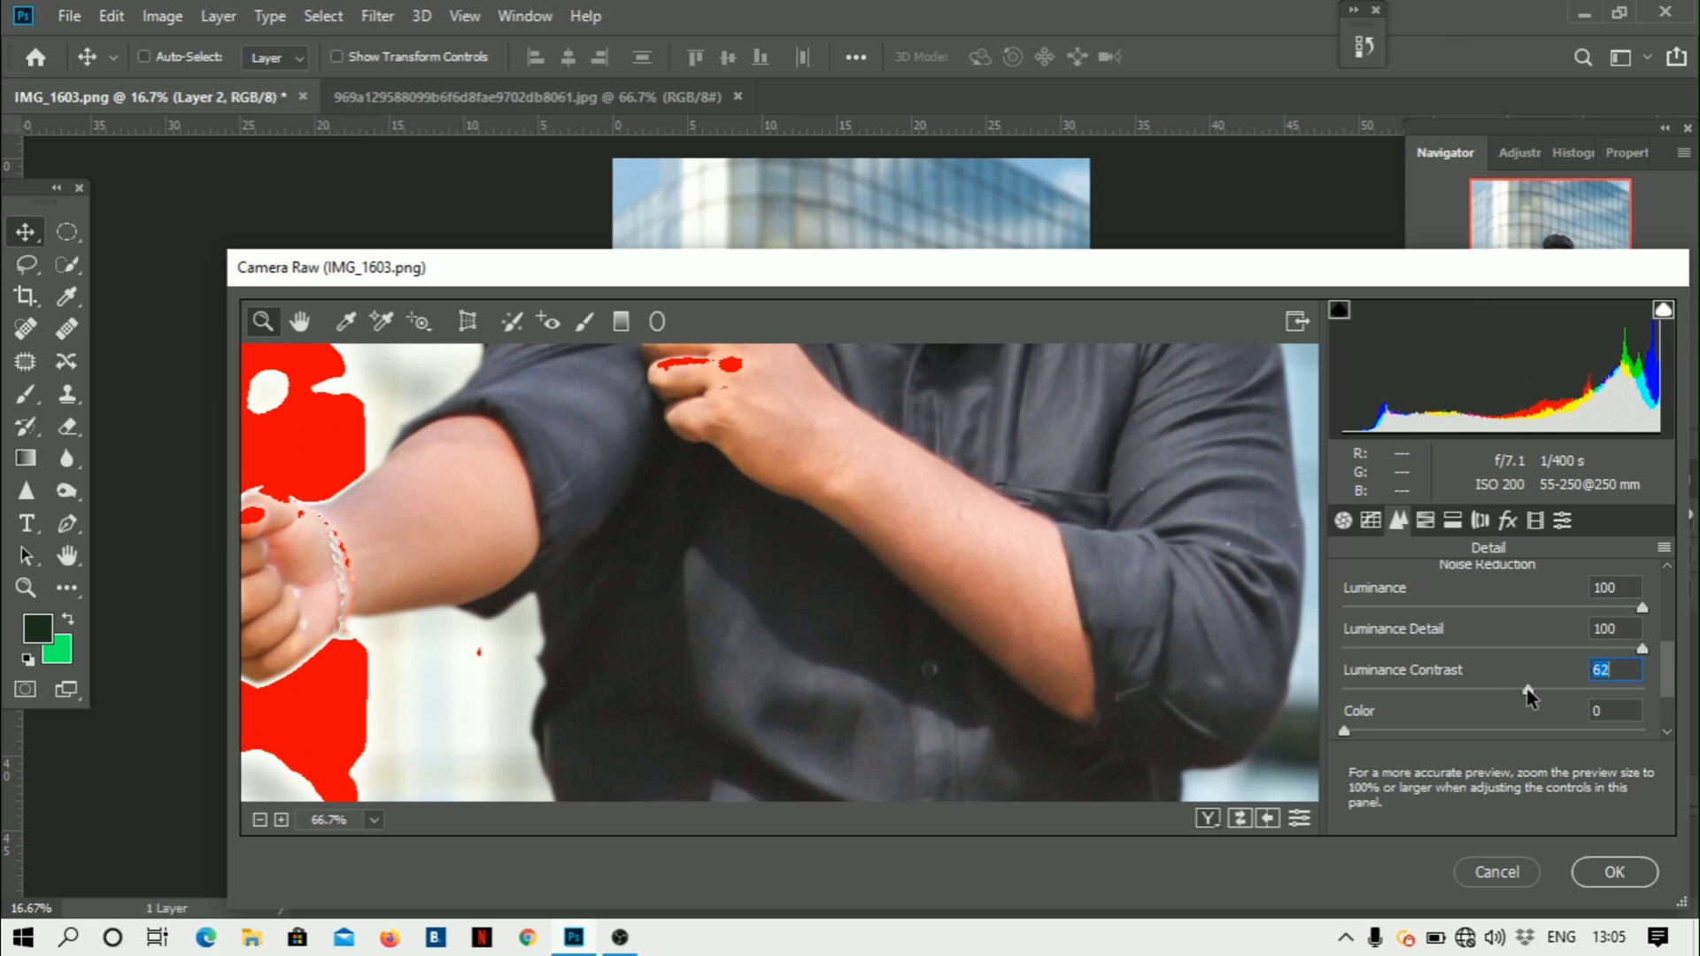
scroll(794, 684, up, 5)
scroll(757, 649, up, 3)
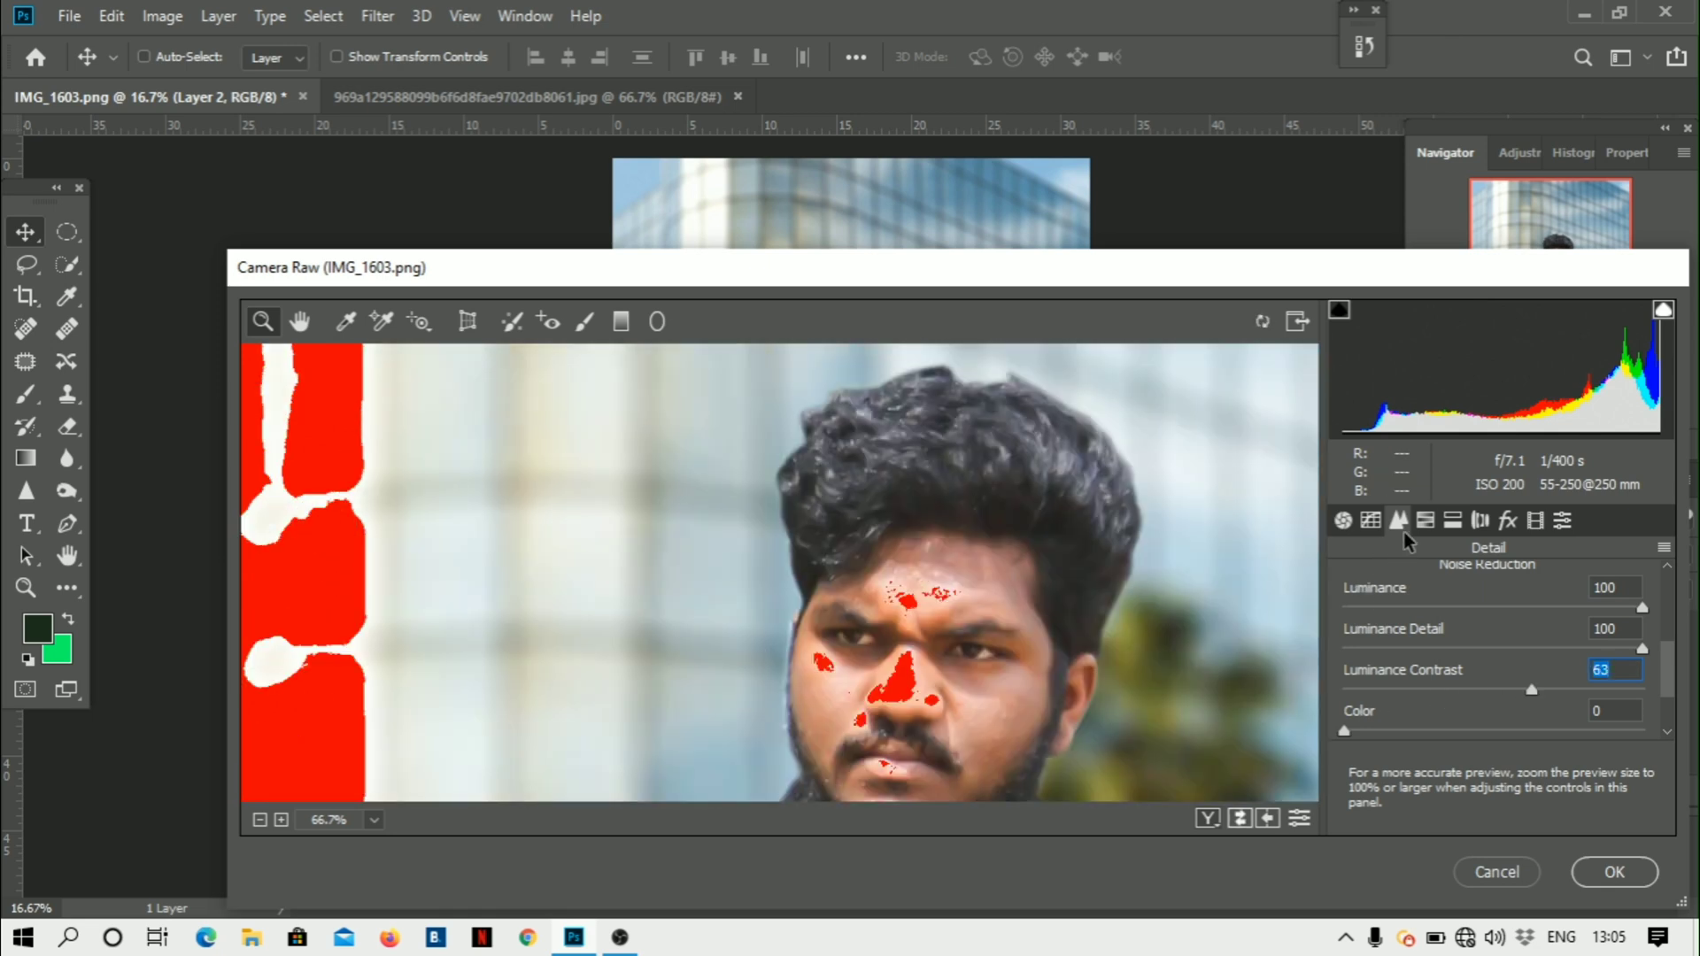
- Set the Oranges saturation to +4 and the Oranges luminance to +11 in the HSL adjustments
click(1428, 520)
scroll(1499, 687, down, 2)
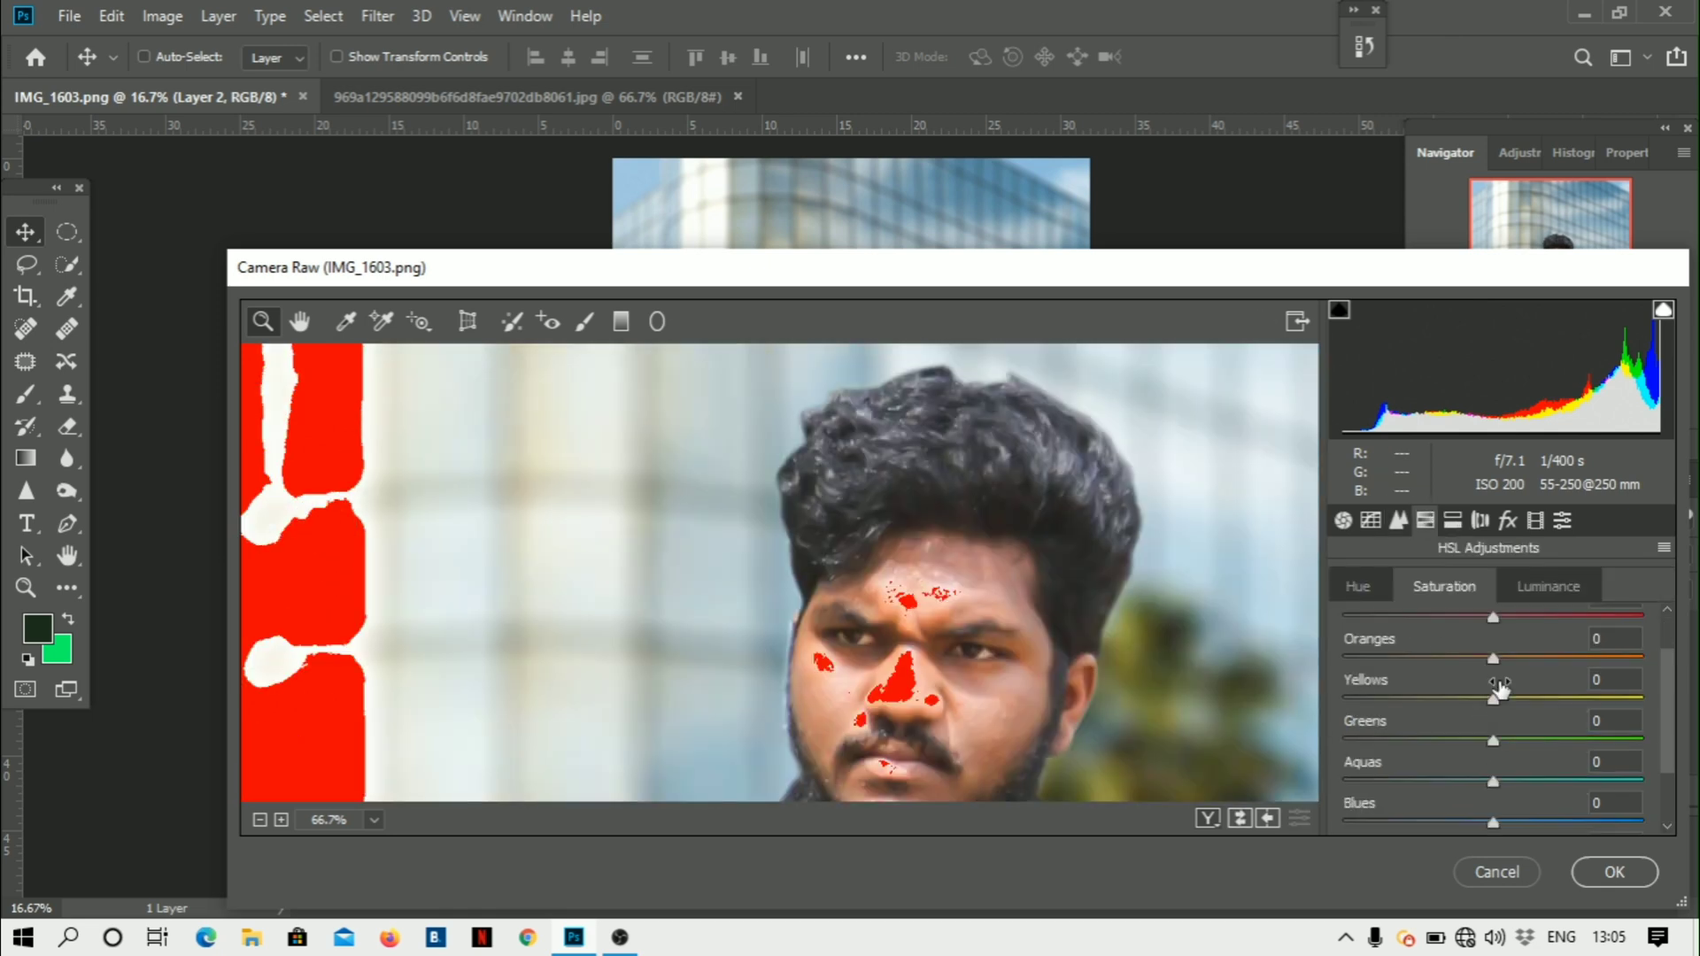
click(1517, 656)
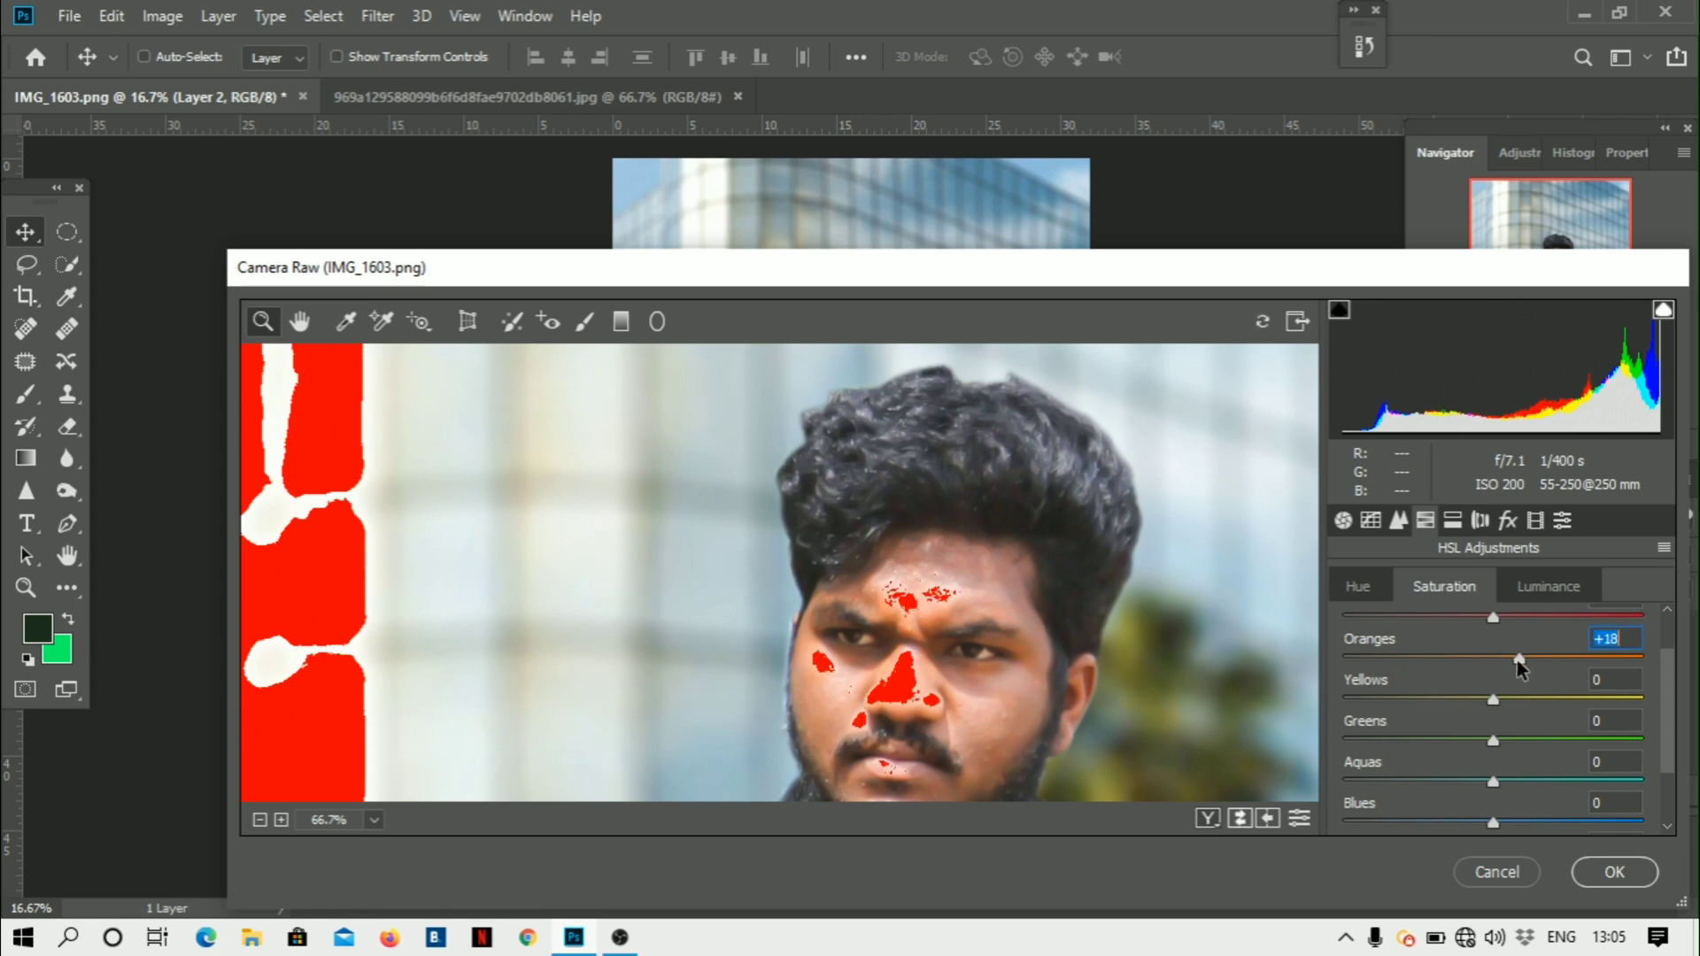
drag(1509, 664, 1490, 664)
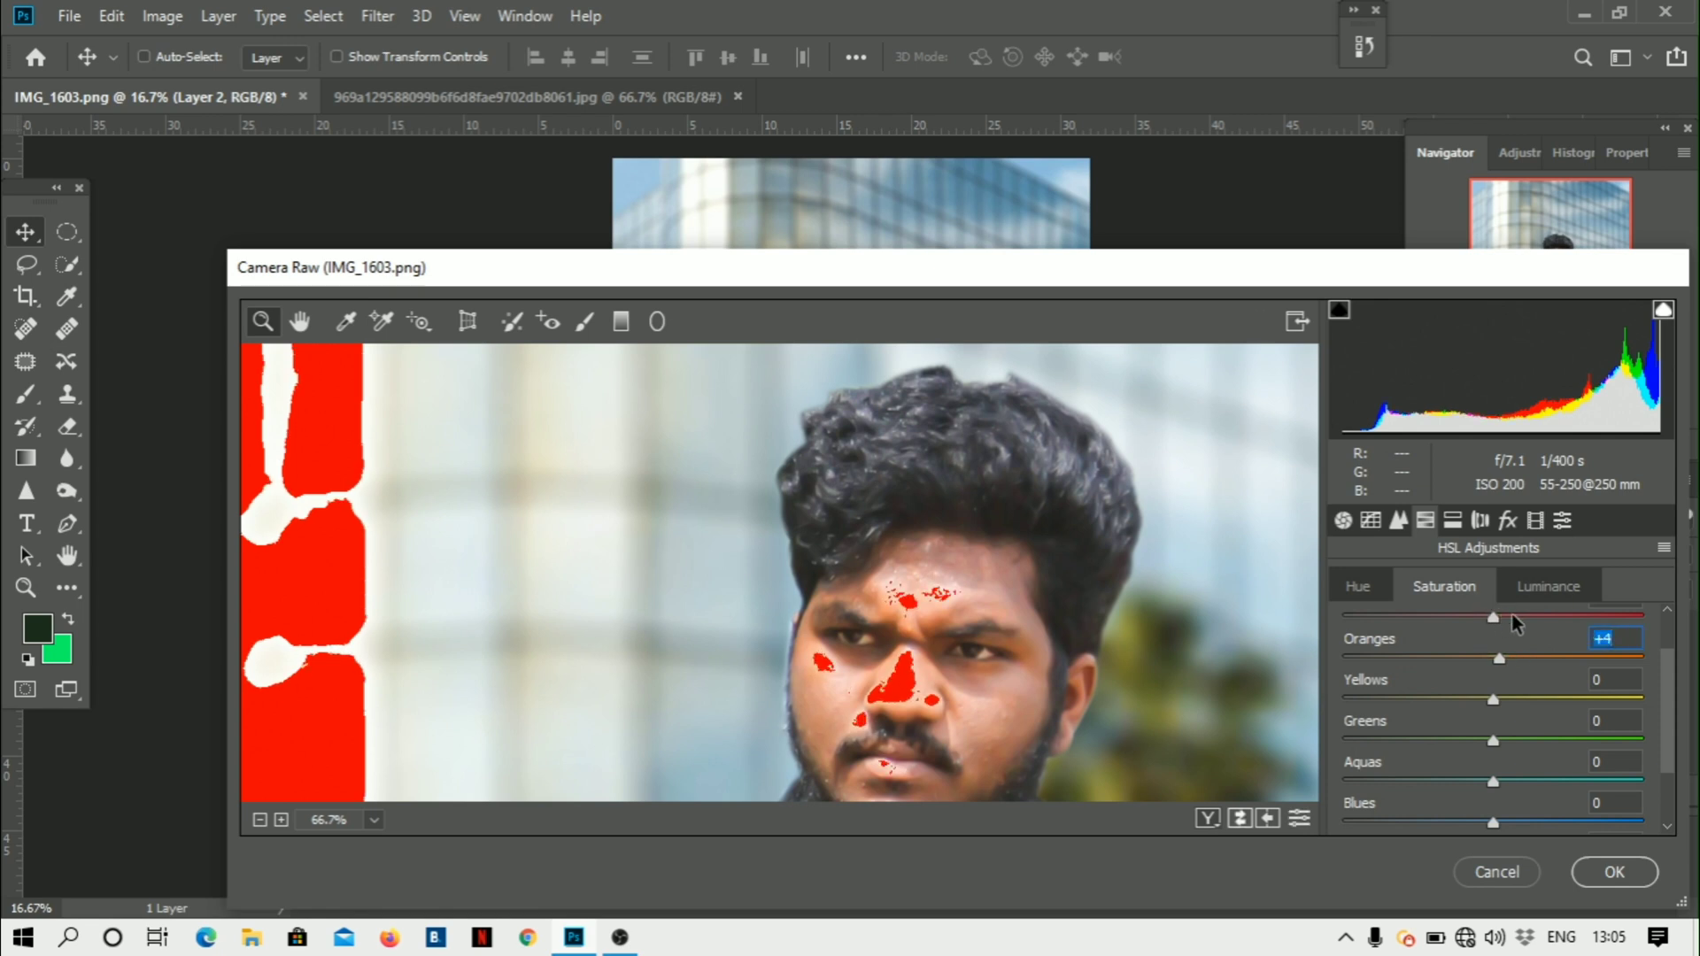
click(1532, 592)
click(1520, 715)
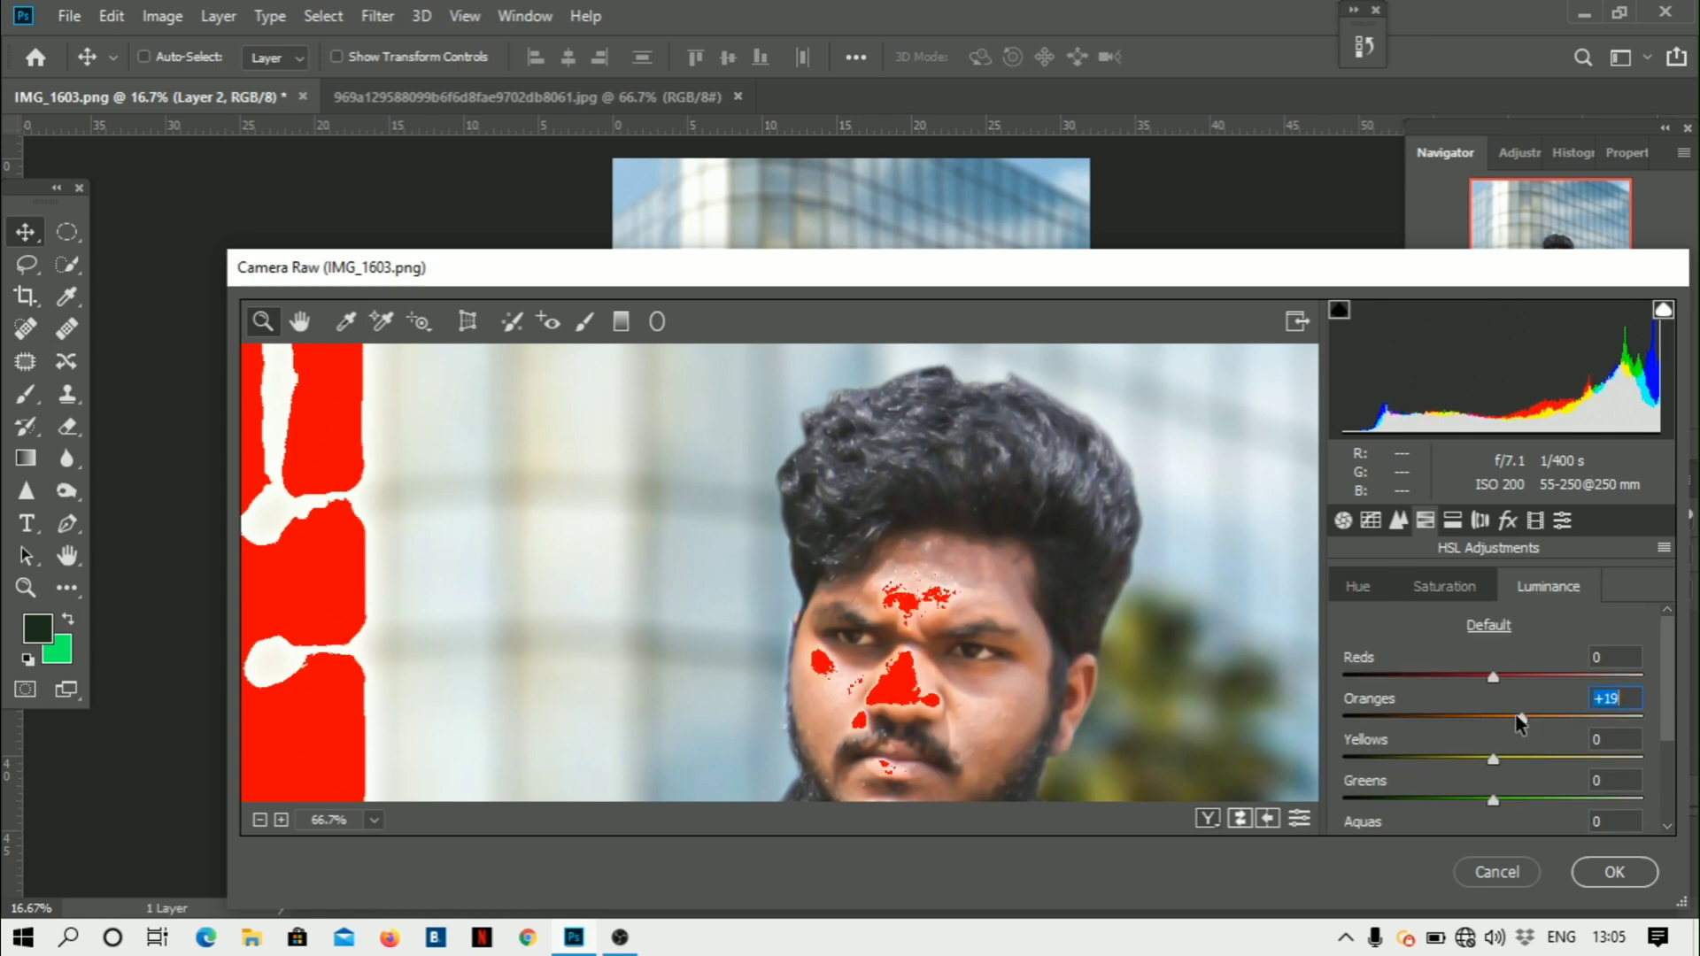
drag(1519, 716, 1502, 721)
scroll(1501, 718, down, 4)
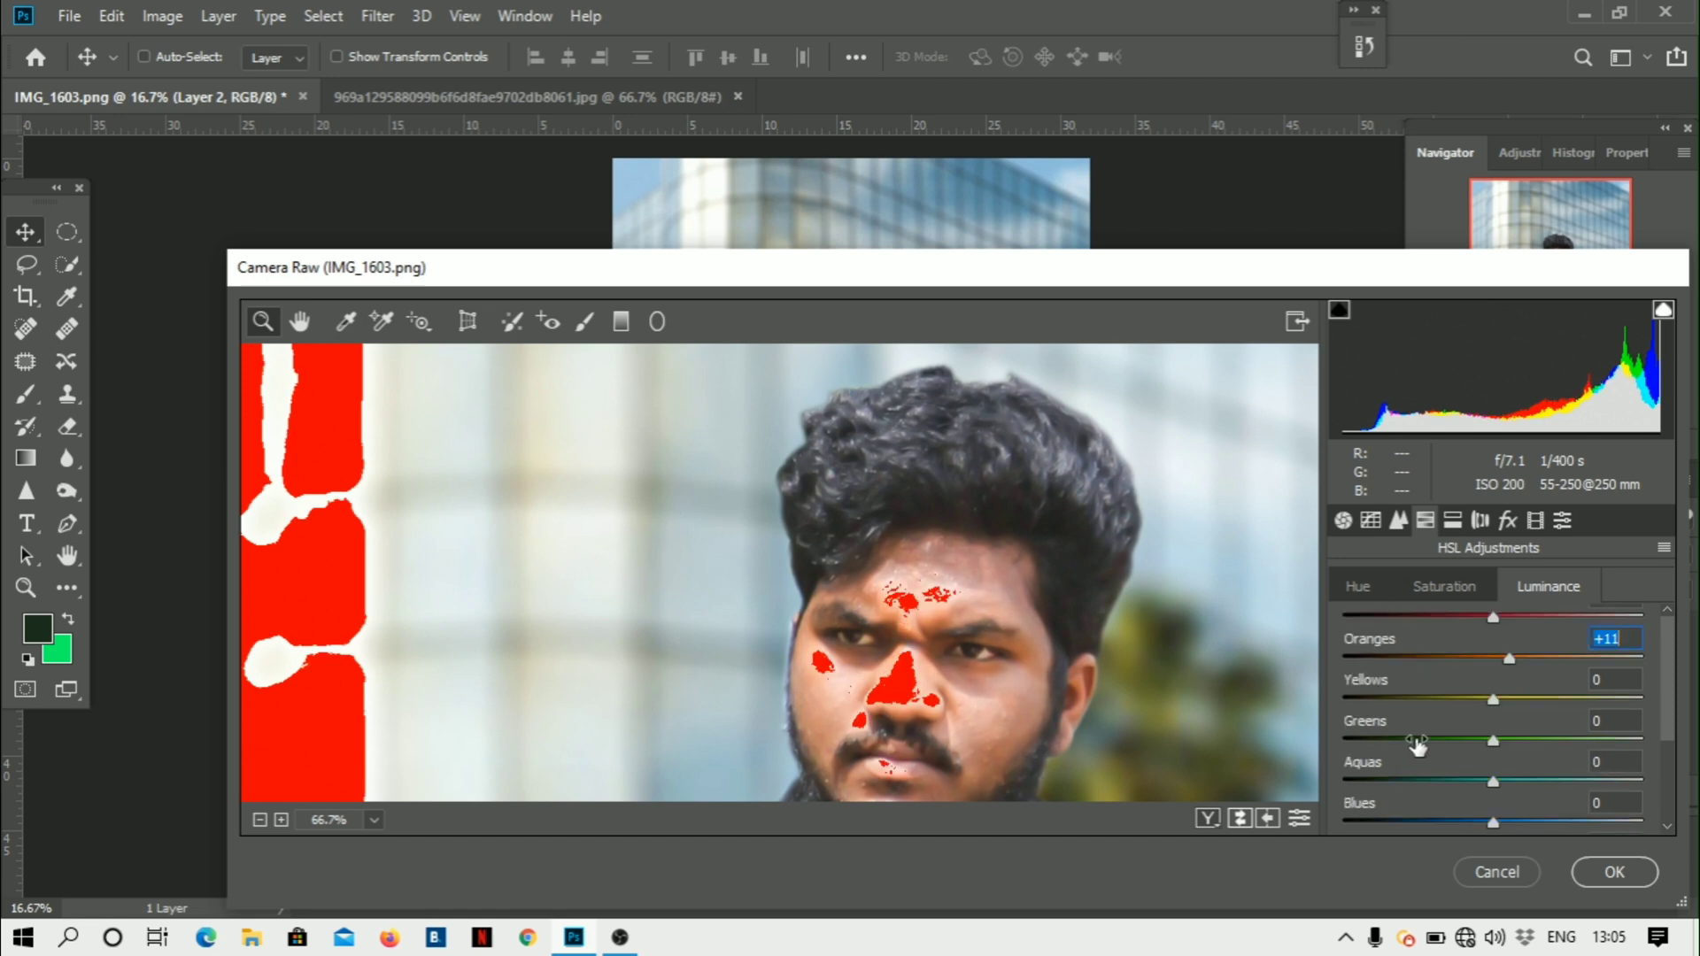
- Add a Highlight Priority post-crop vignette with an Amount of -30 and apply the Camera Raw adjustments
click(1507, 521)
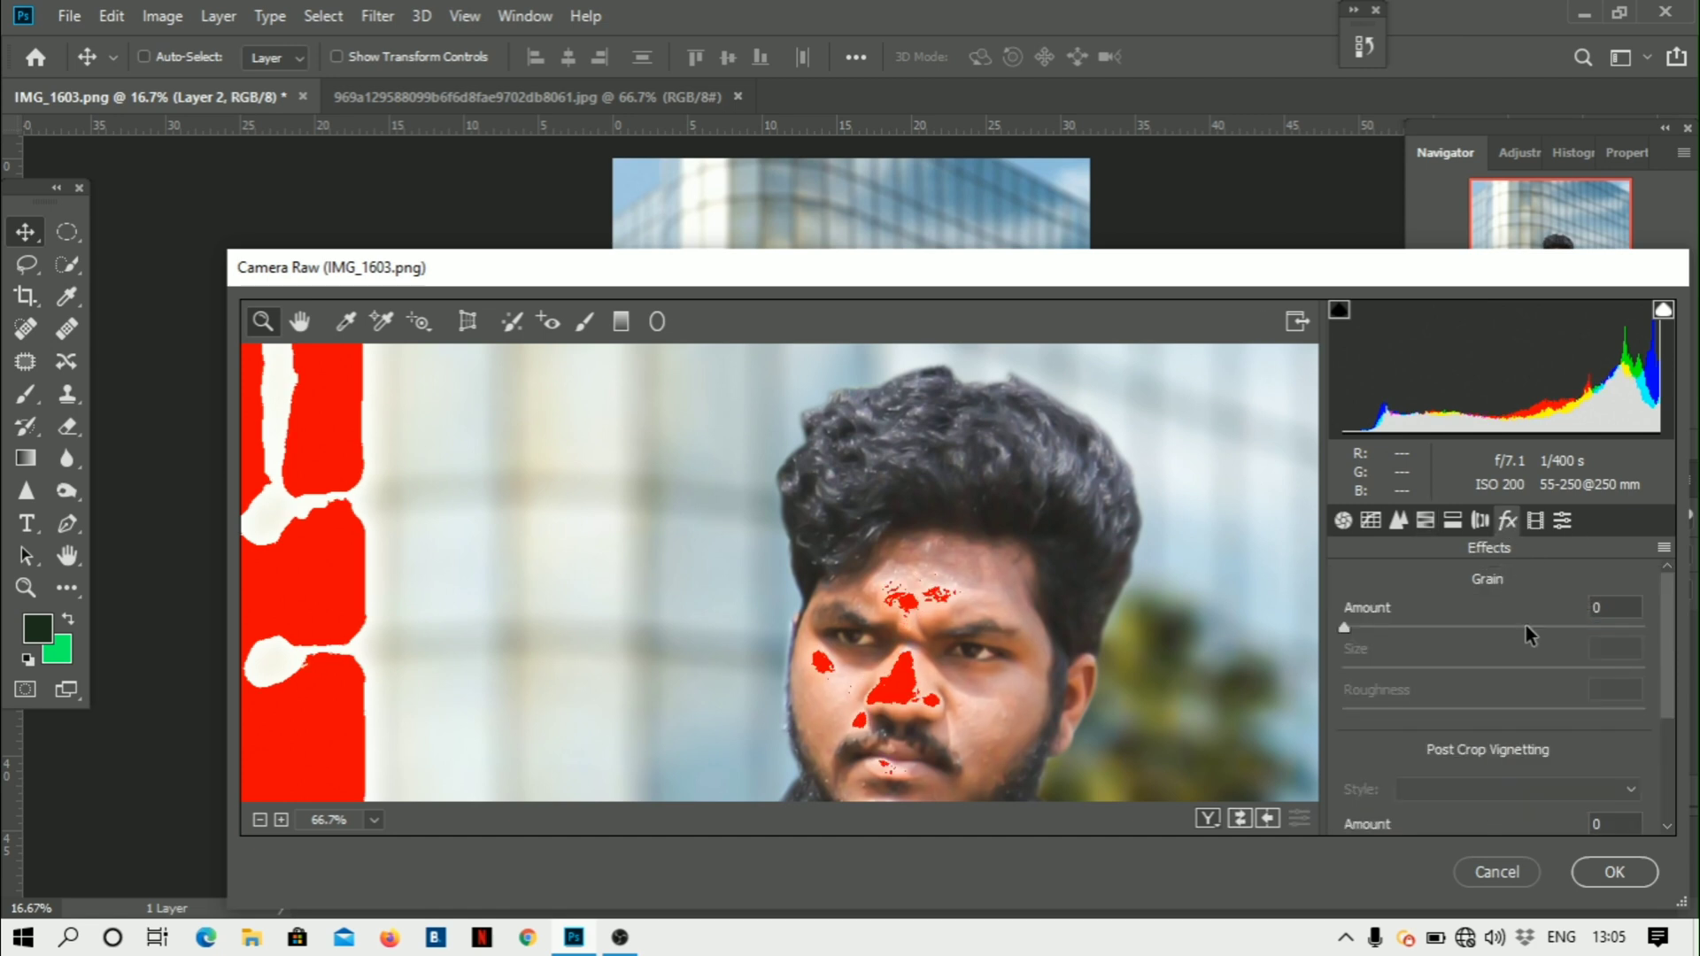
scroll(1527, 654, down, 4)
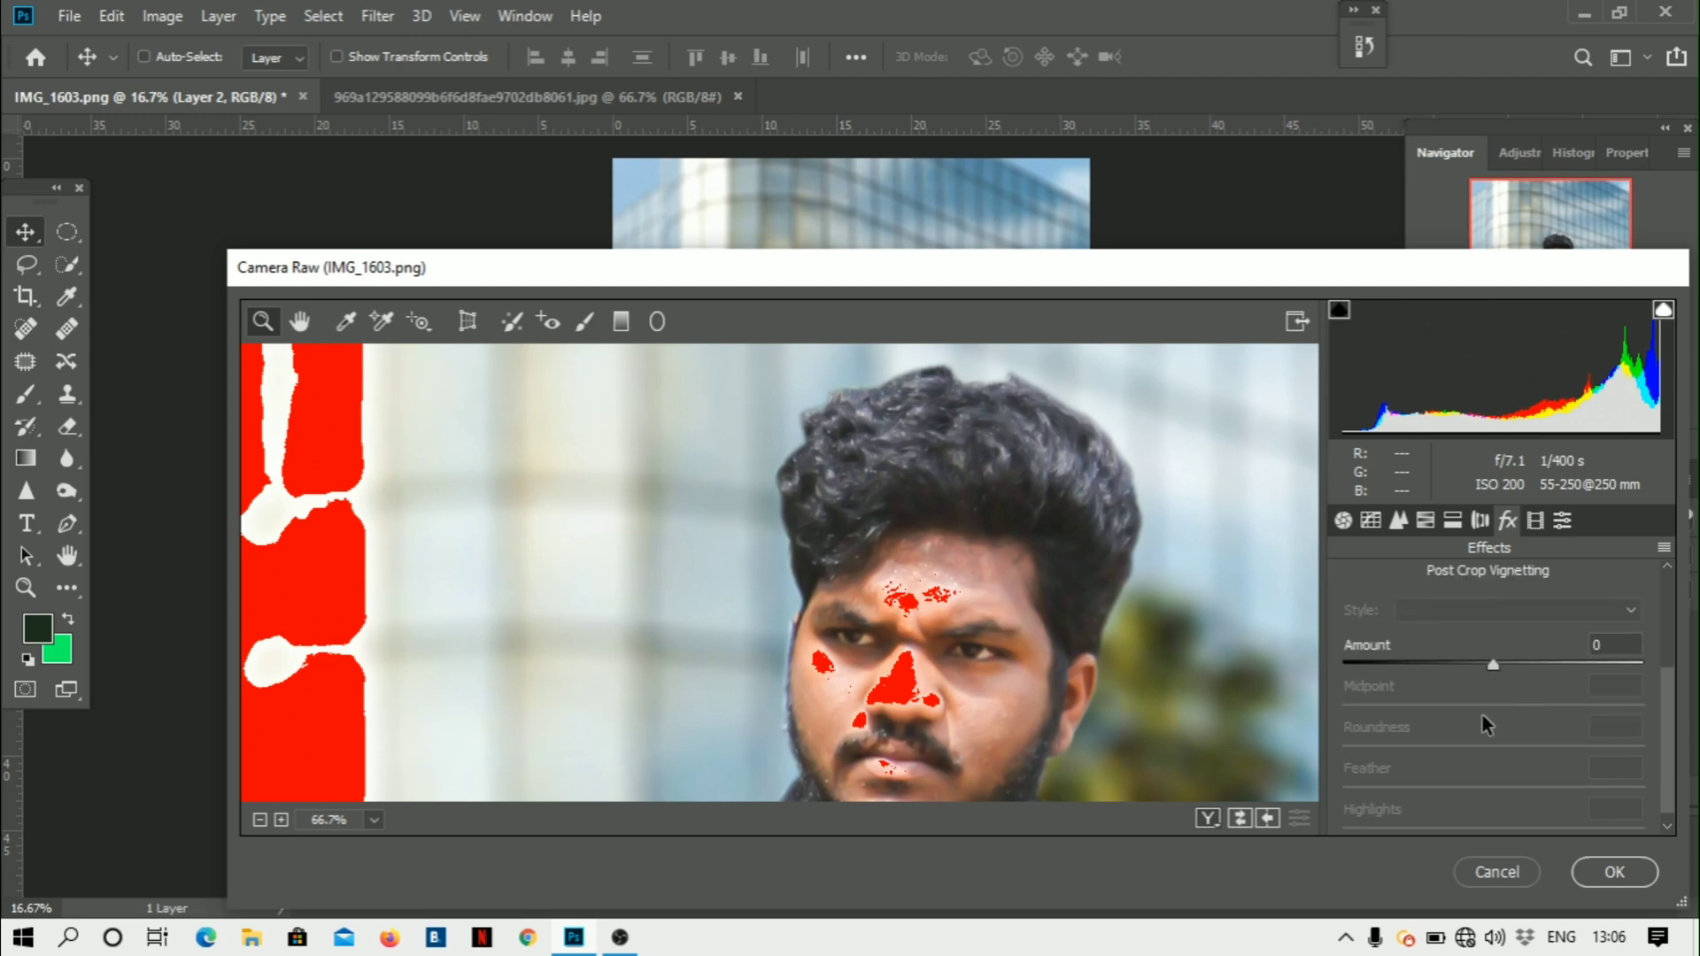
drag(1492, 662, 1446, 664)
key(ctrl+minus)
key(ctrl+minus)
key(ctrl+minus)
key(ctrl+minus)
key(ctrl+minus)
key(ctrl+minus)
key(ctrl+minus)
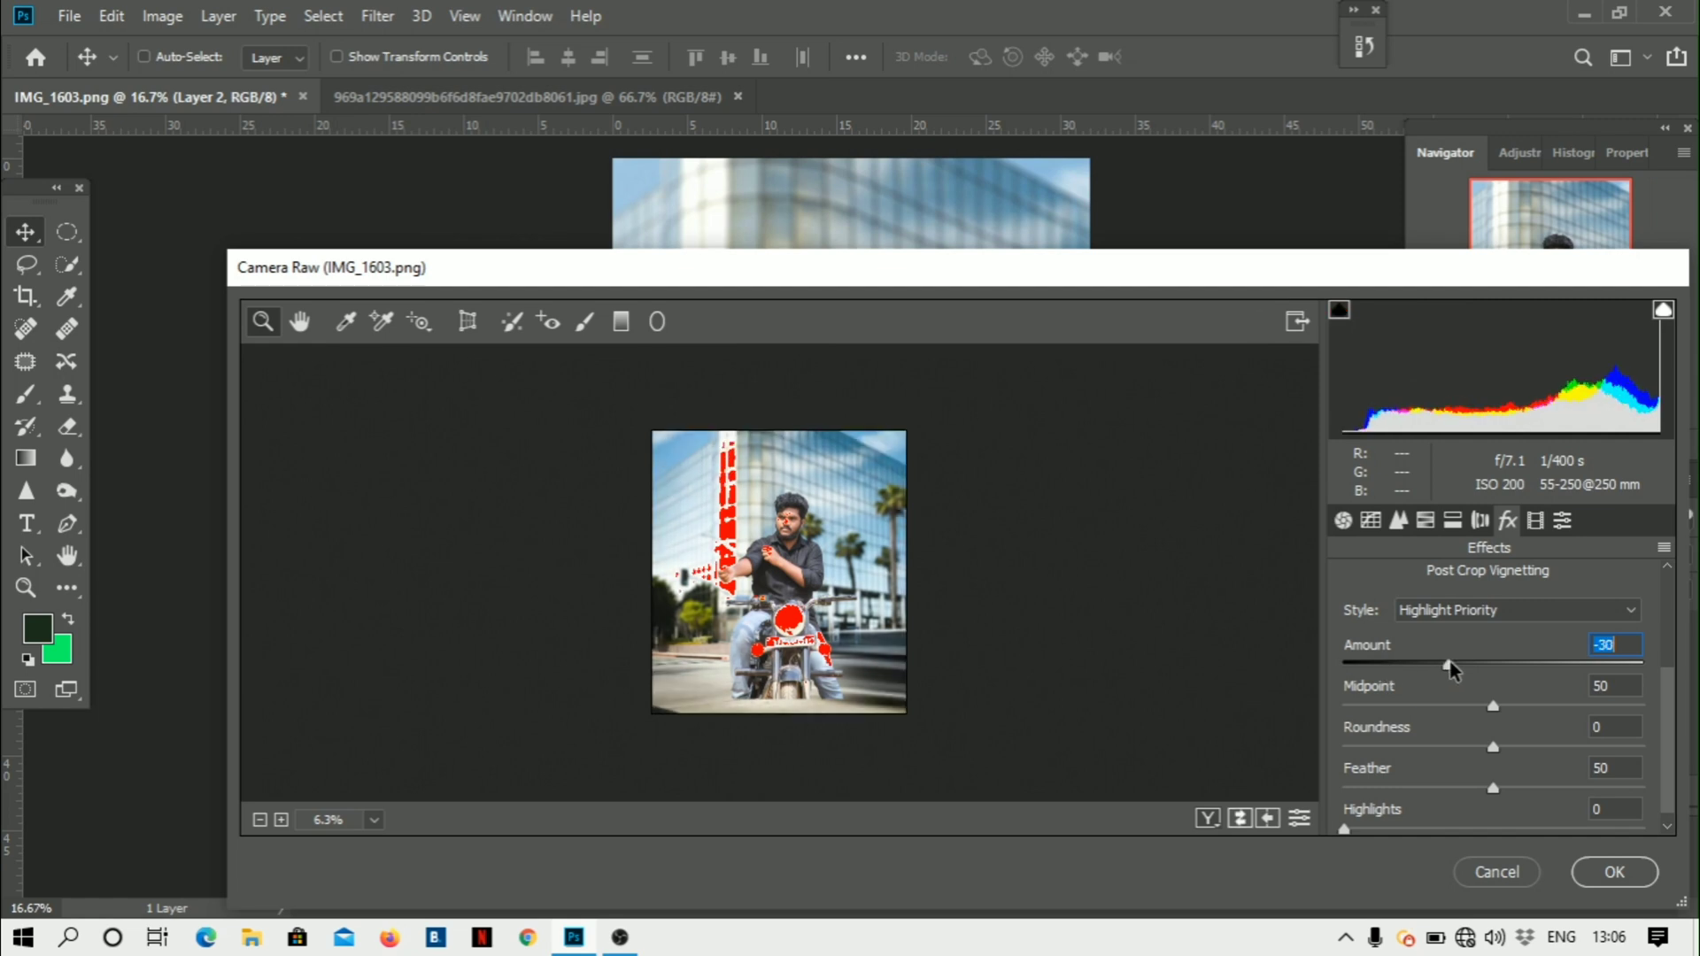
click(1638, 878)
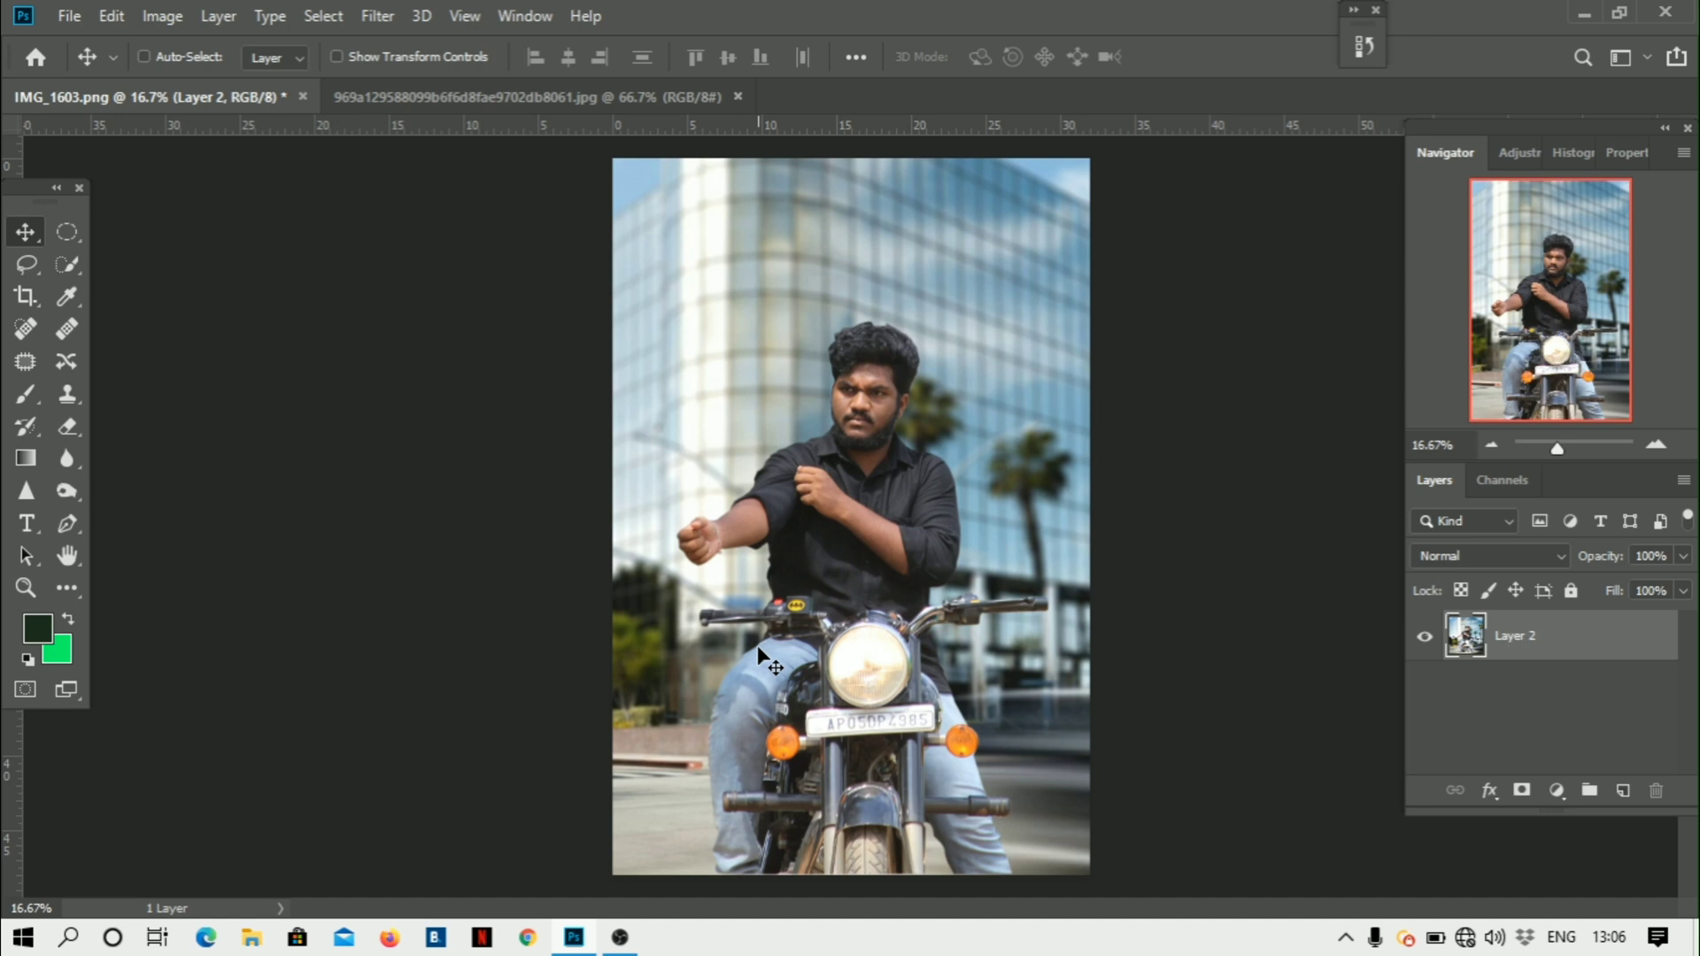
- Compare the photo before and after the Camera Raw grade and examine the rider's upper body up close
key(ctrl+z)
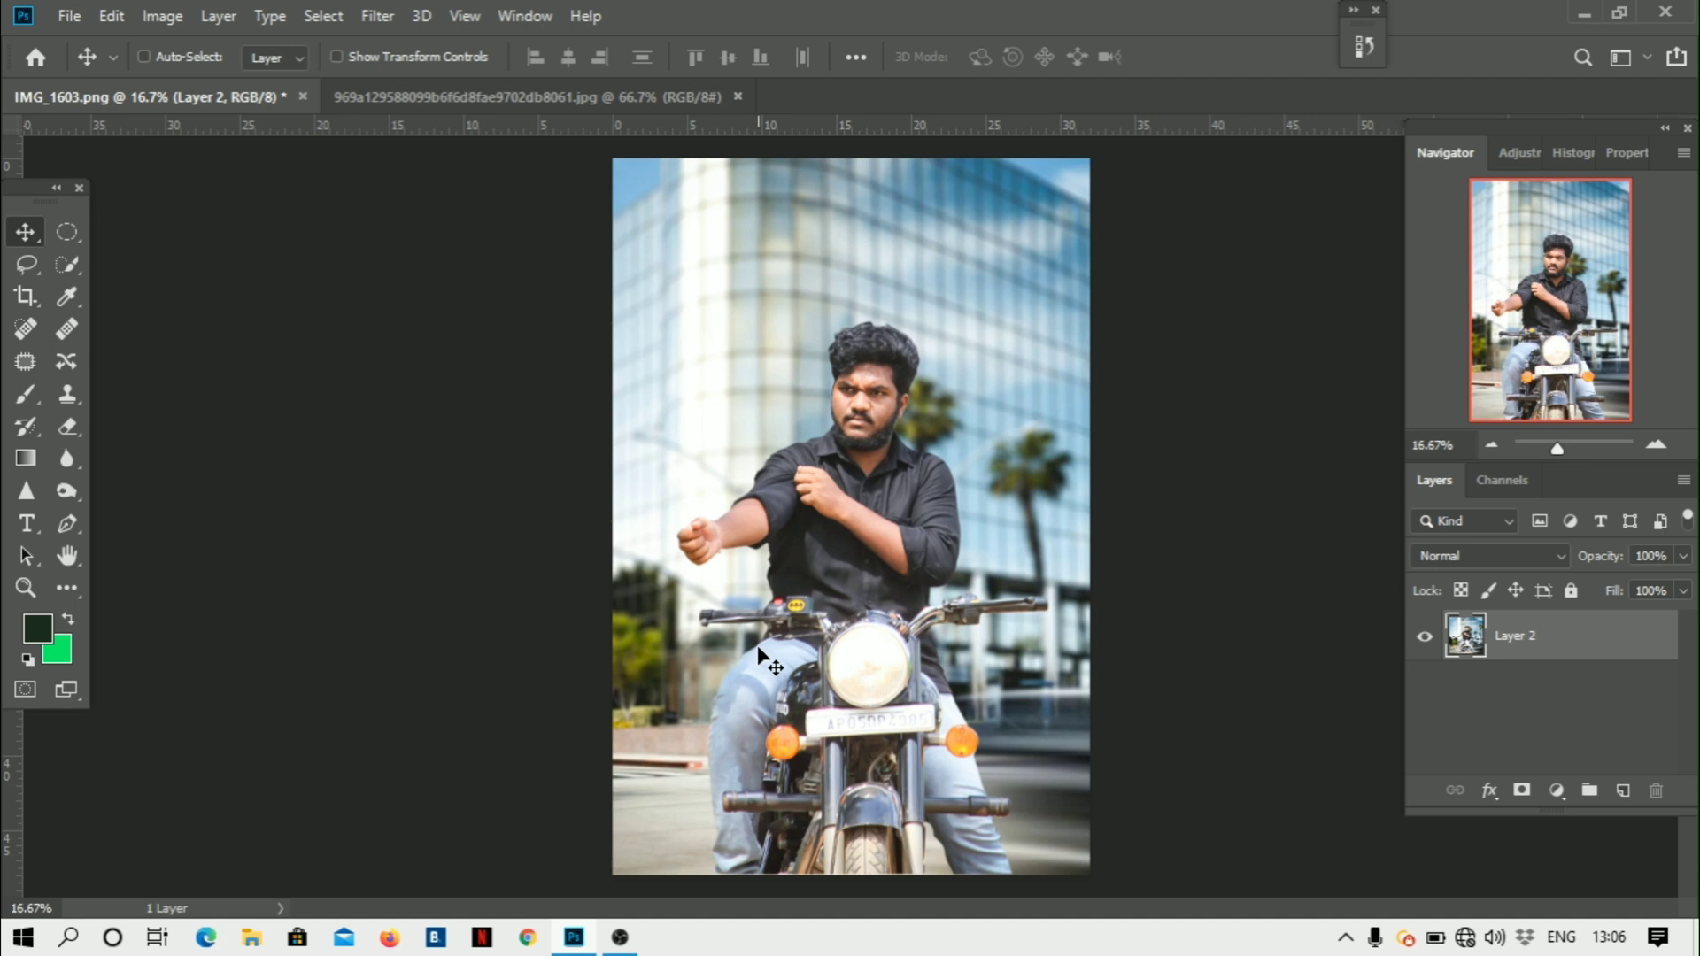
key(ctrl)
key(ctrl+plus)
key(ctrl+plus)
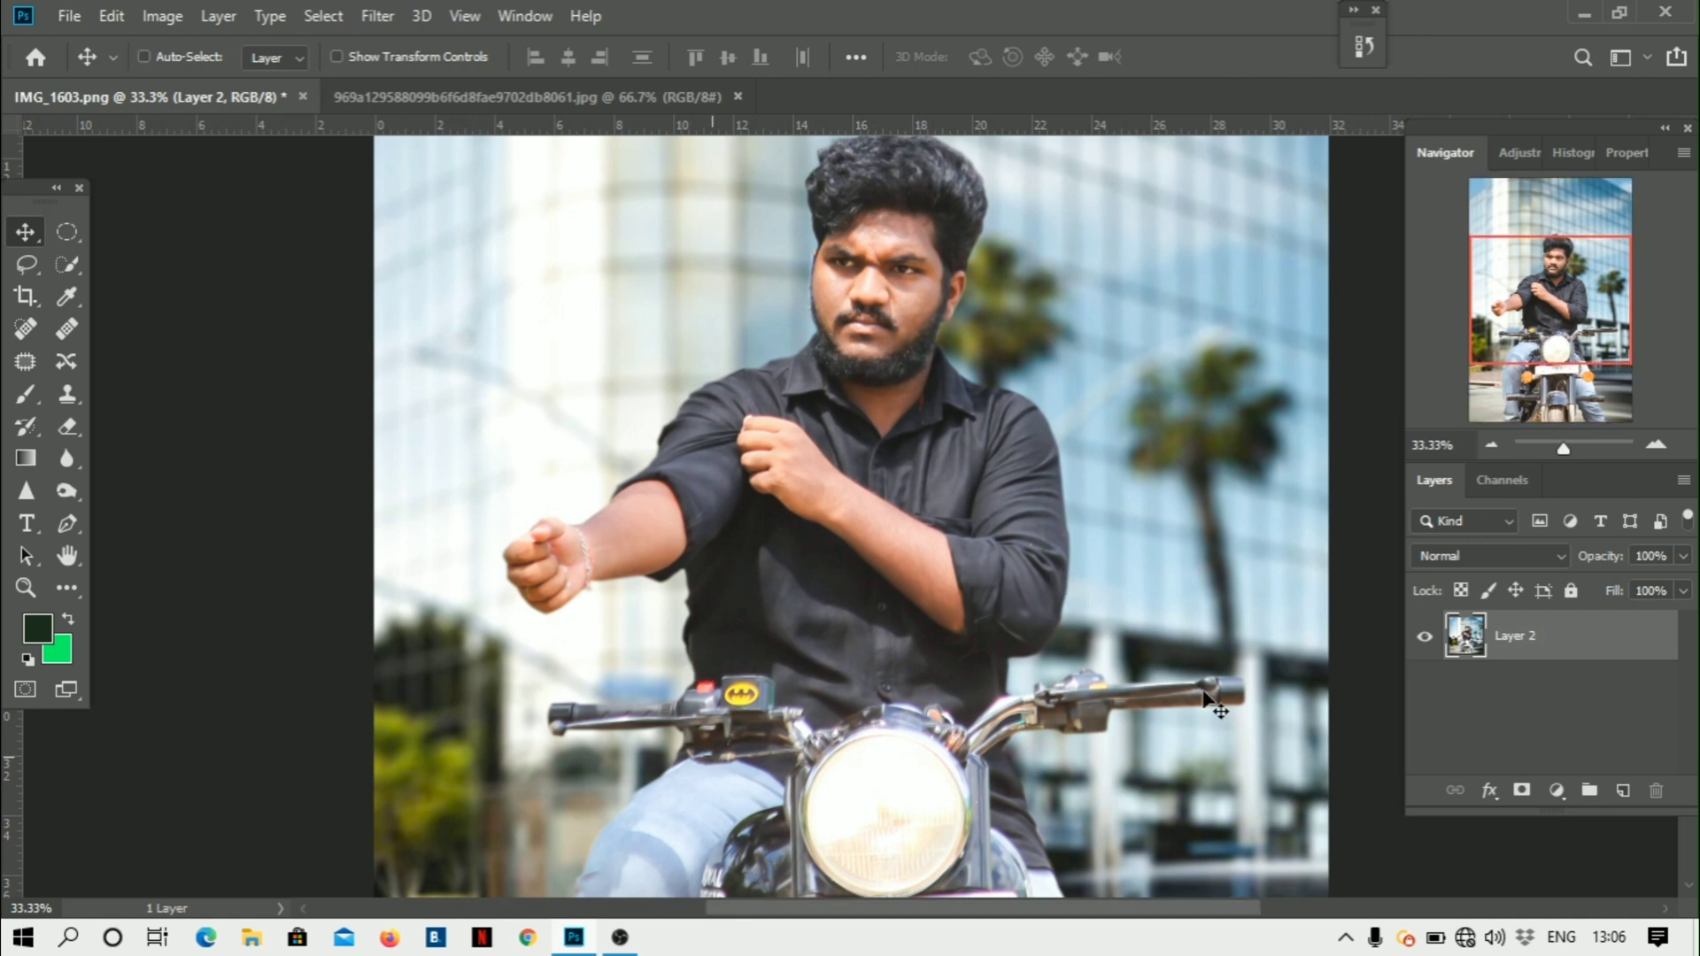
scroll(1217, 708, up, 1)
scroll(528, 449, up, 1)
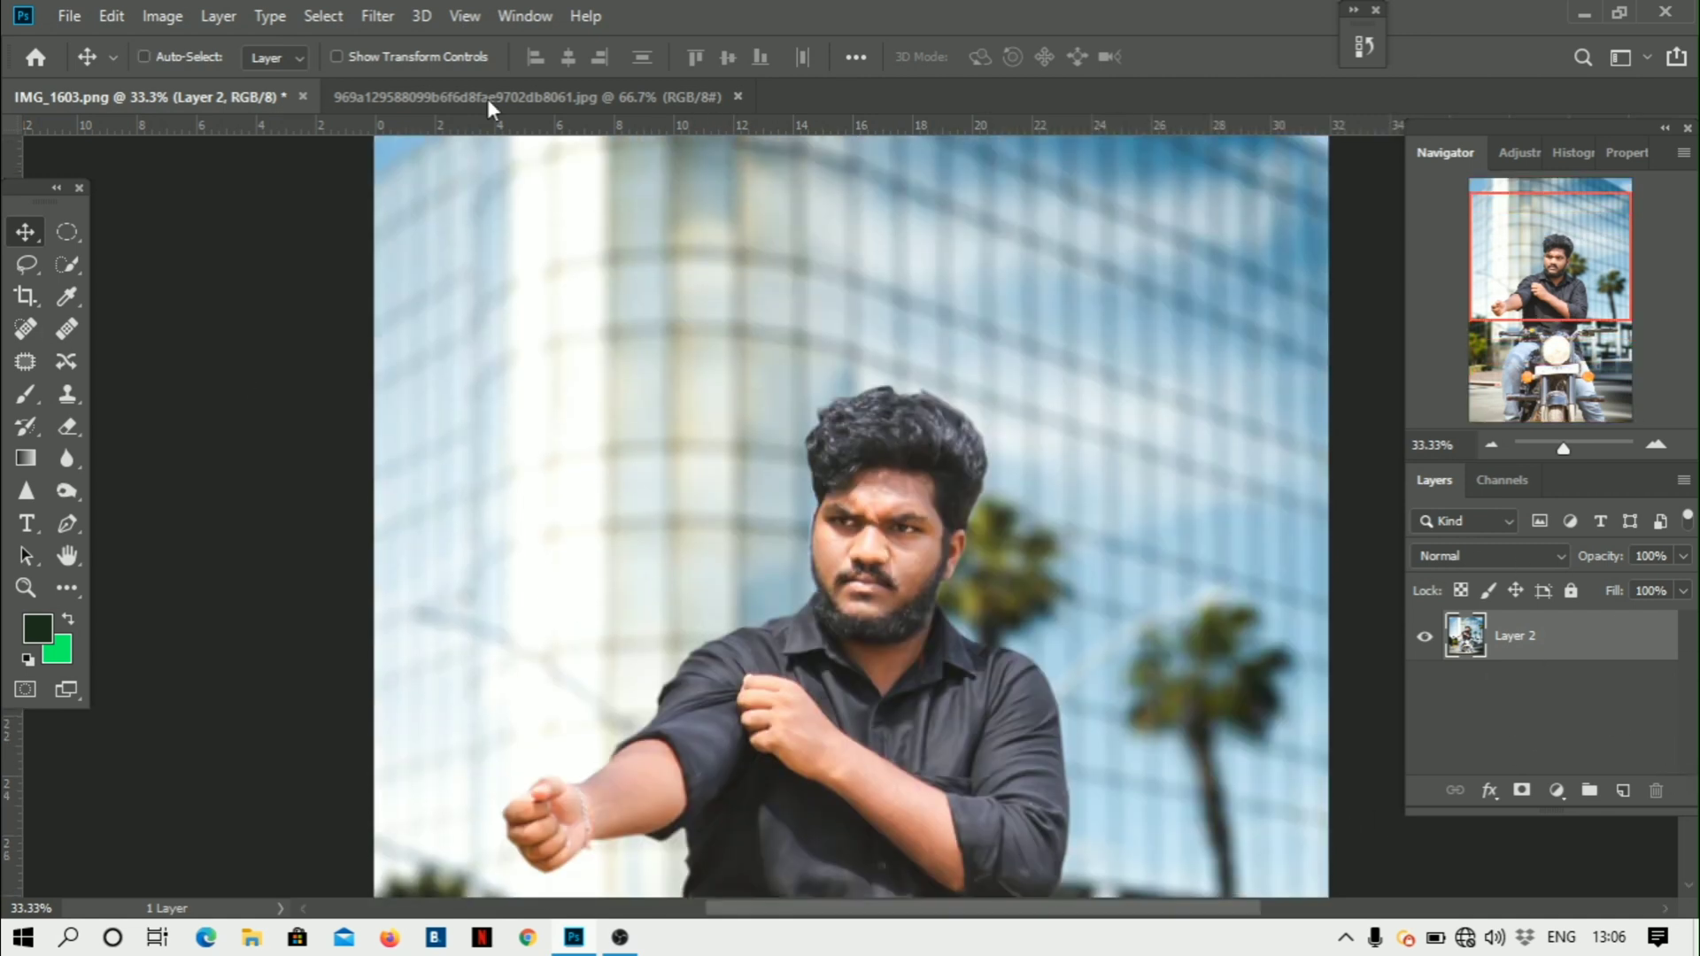
- Open the merged photo in the Nik Collection filter Color Efex Pro 4
click(381, 18)
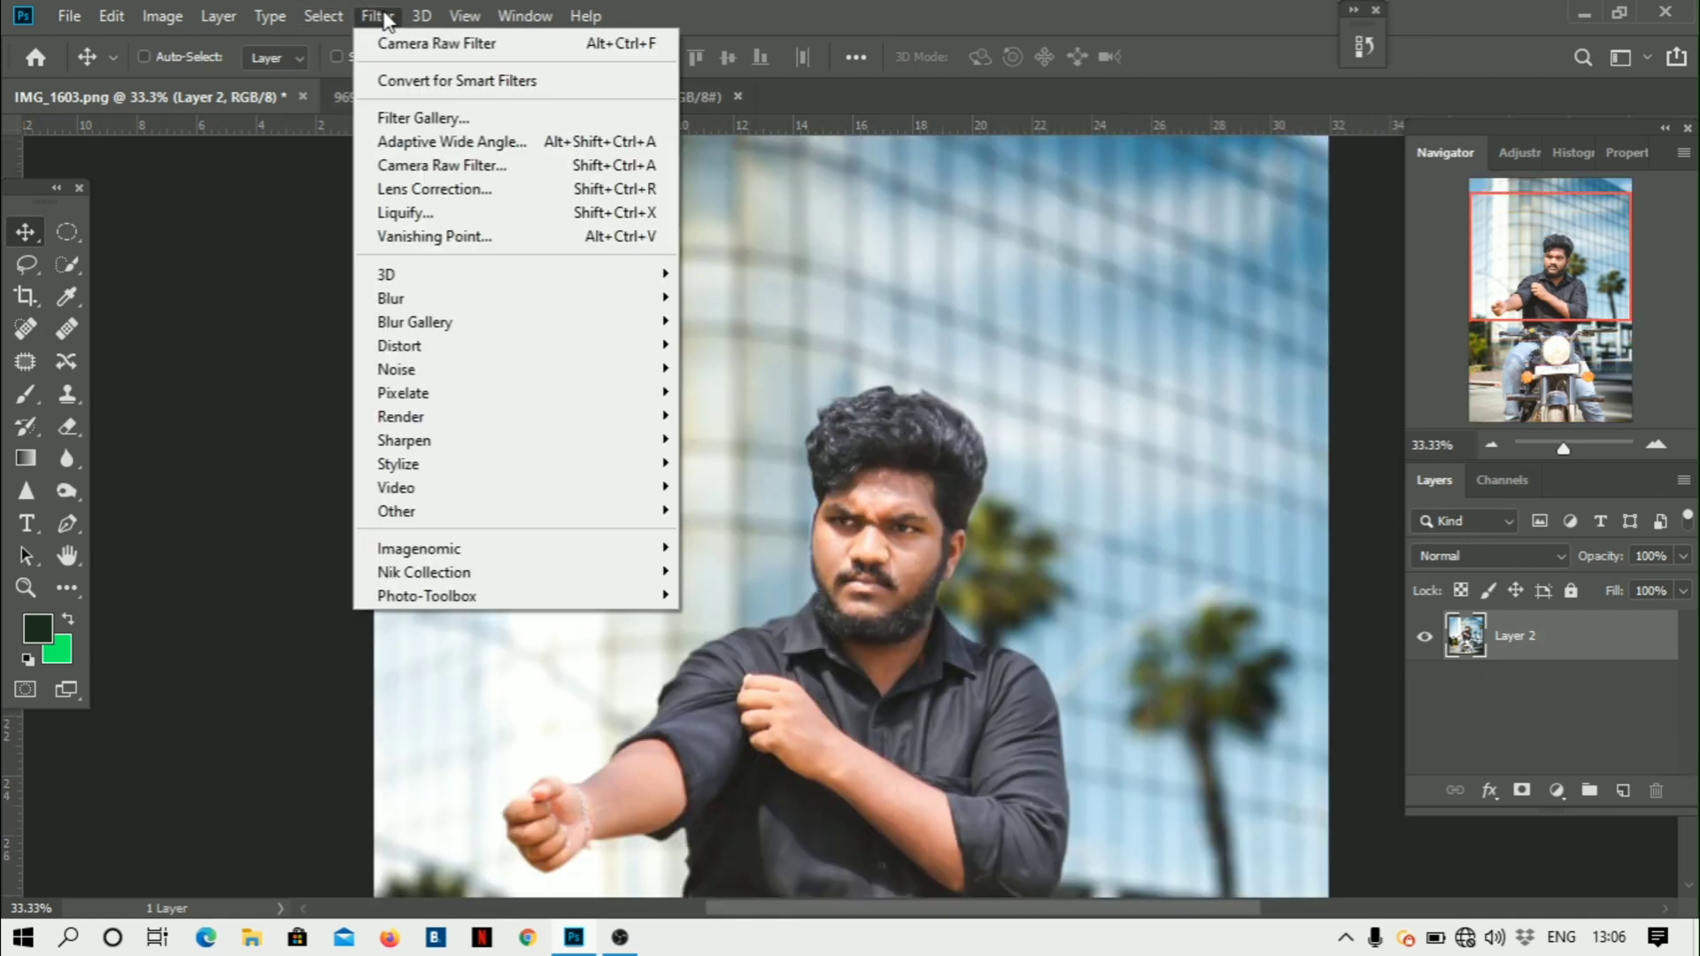
mouse_move(421, 16)
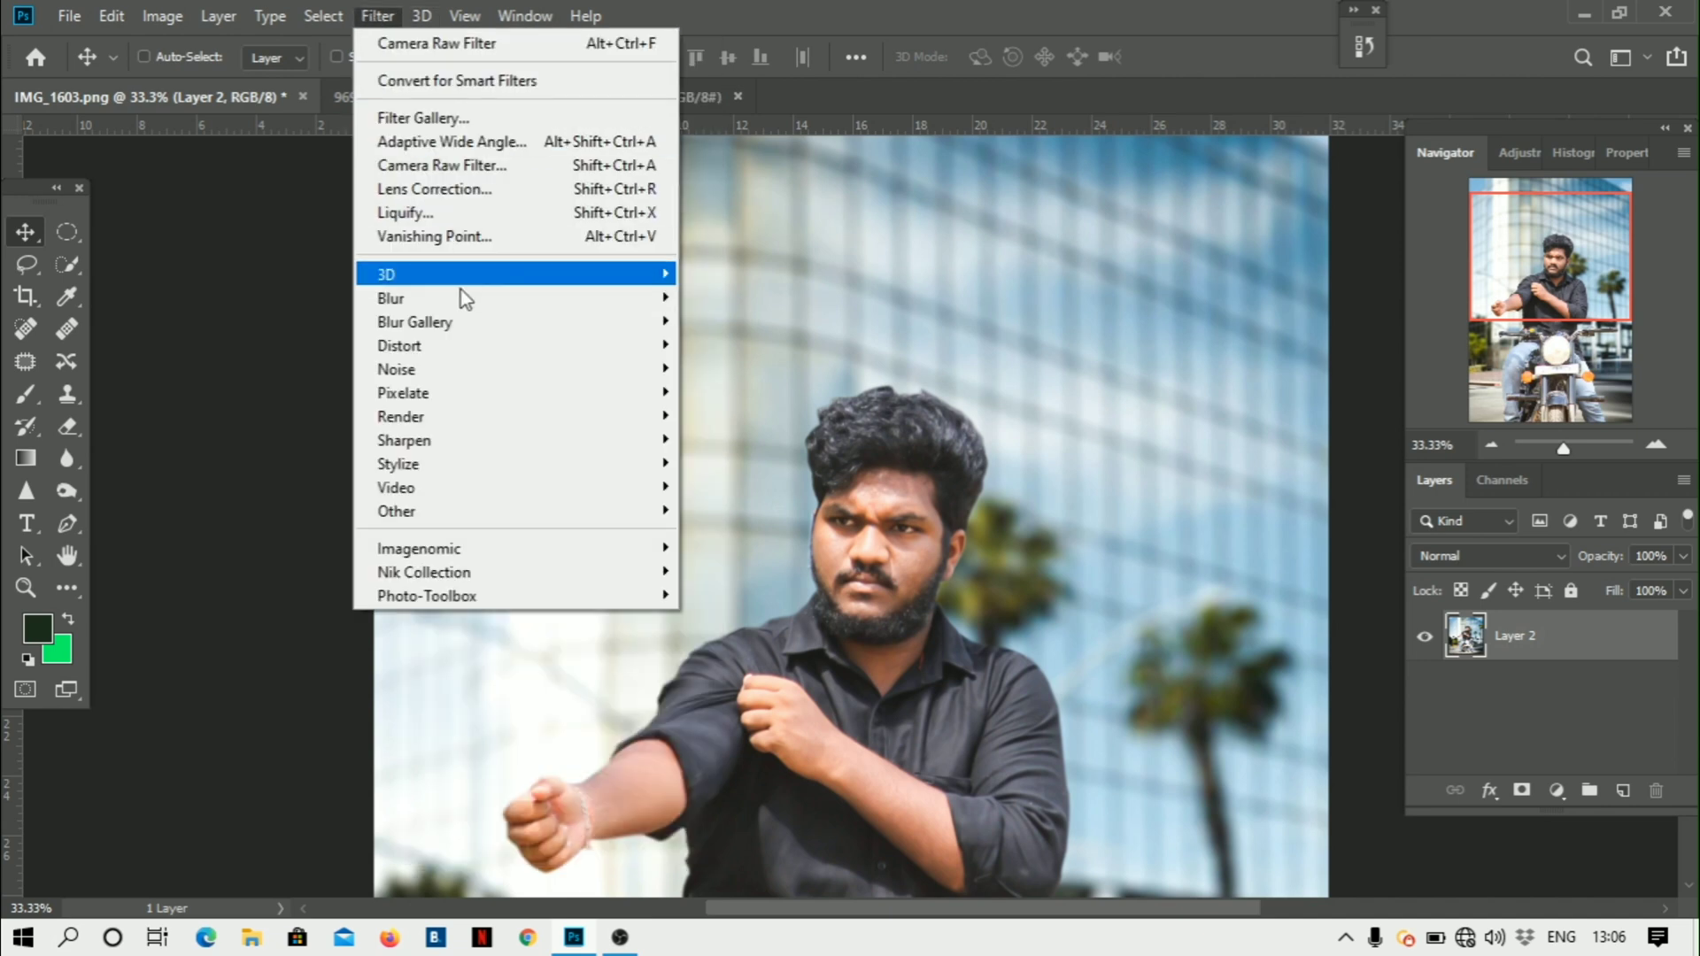
mouse_move(474, 576)
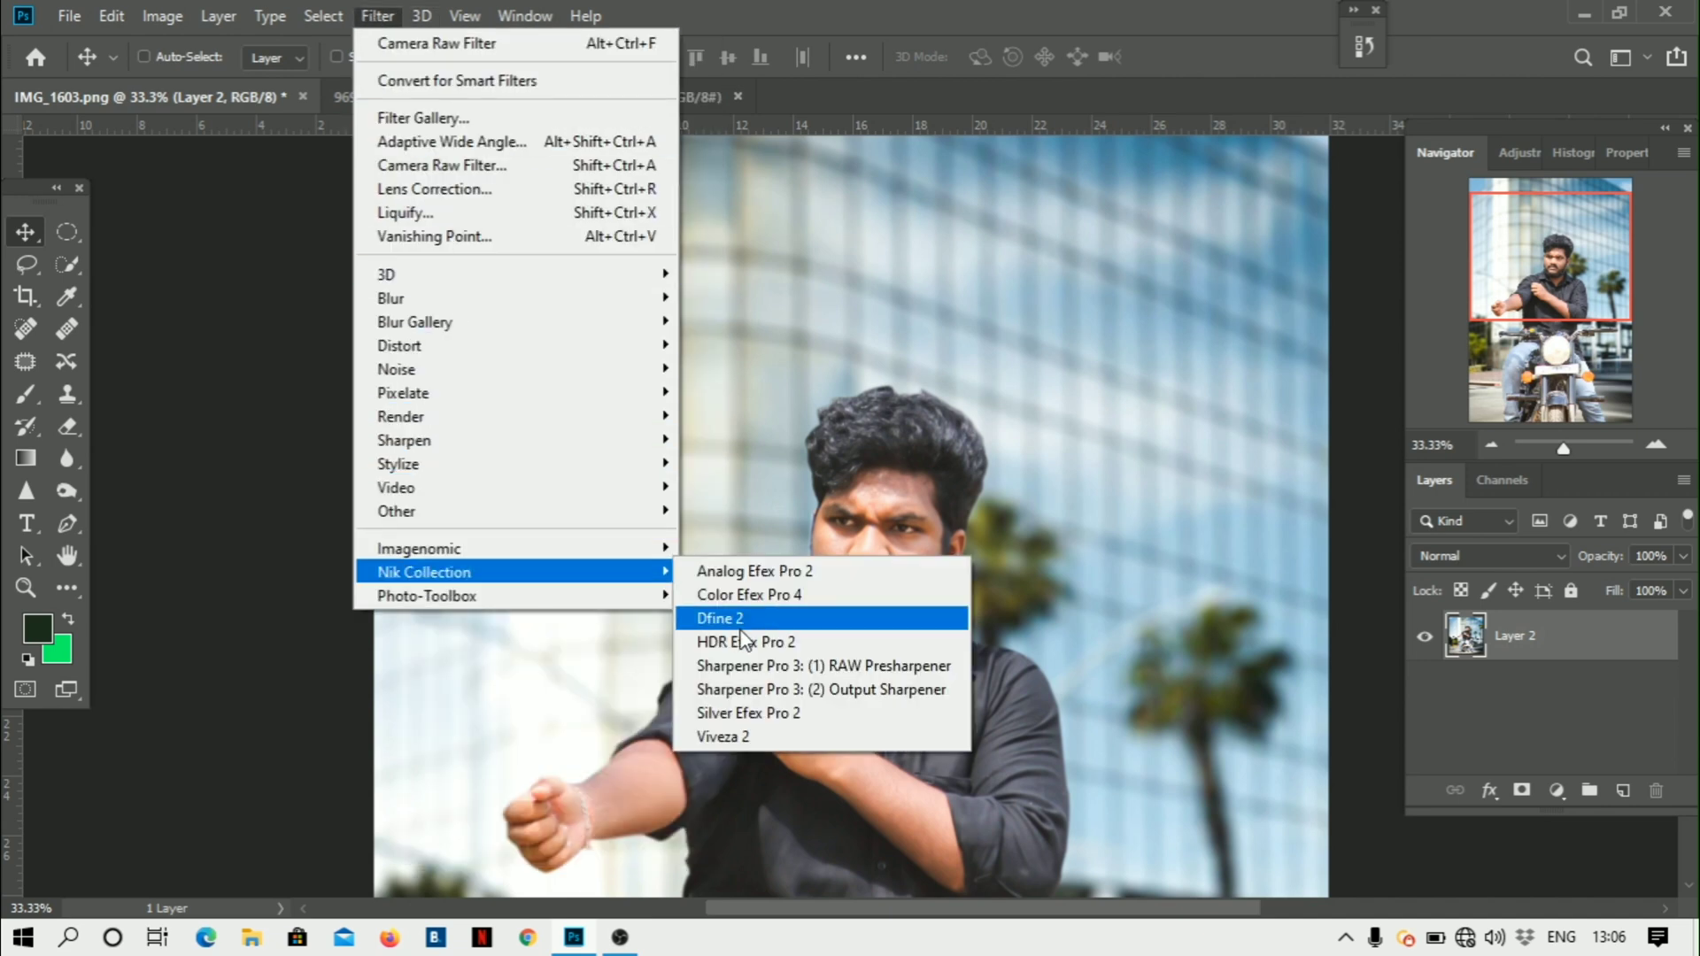
click(751, 598)
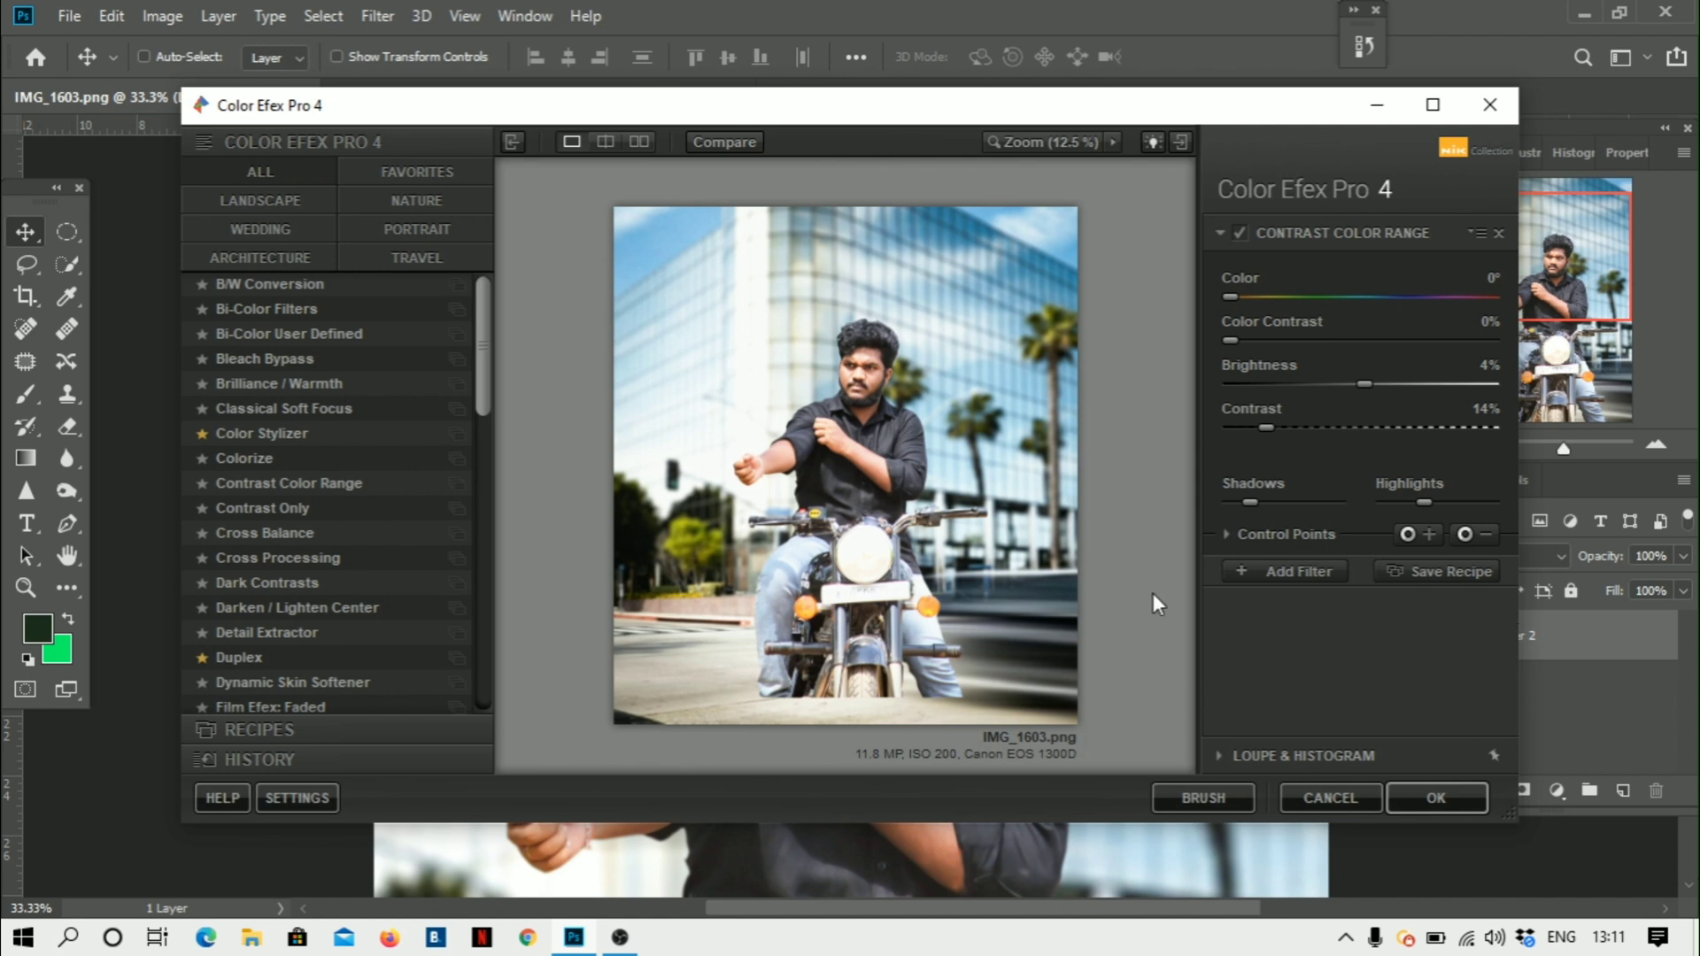
- Set Contrast Color Range to Brightness -19%, Contrast 19% and Color Contrast 21%, and raise its Shadows and Highlights slightly
click(1353, 384)
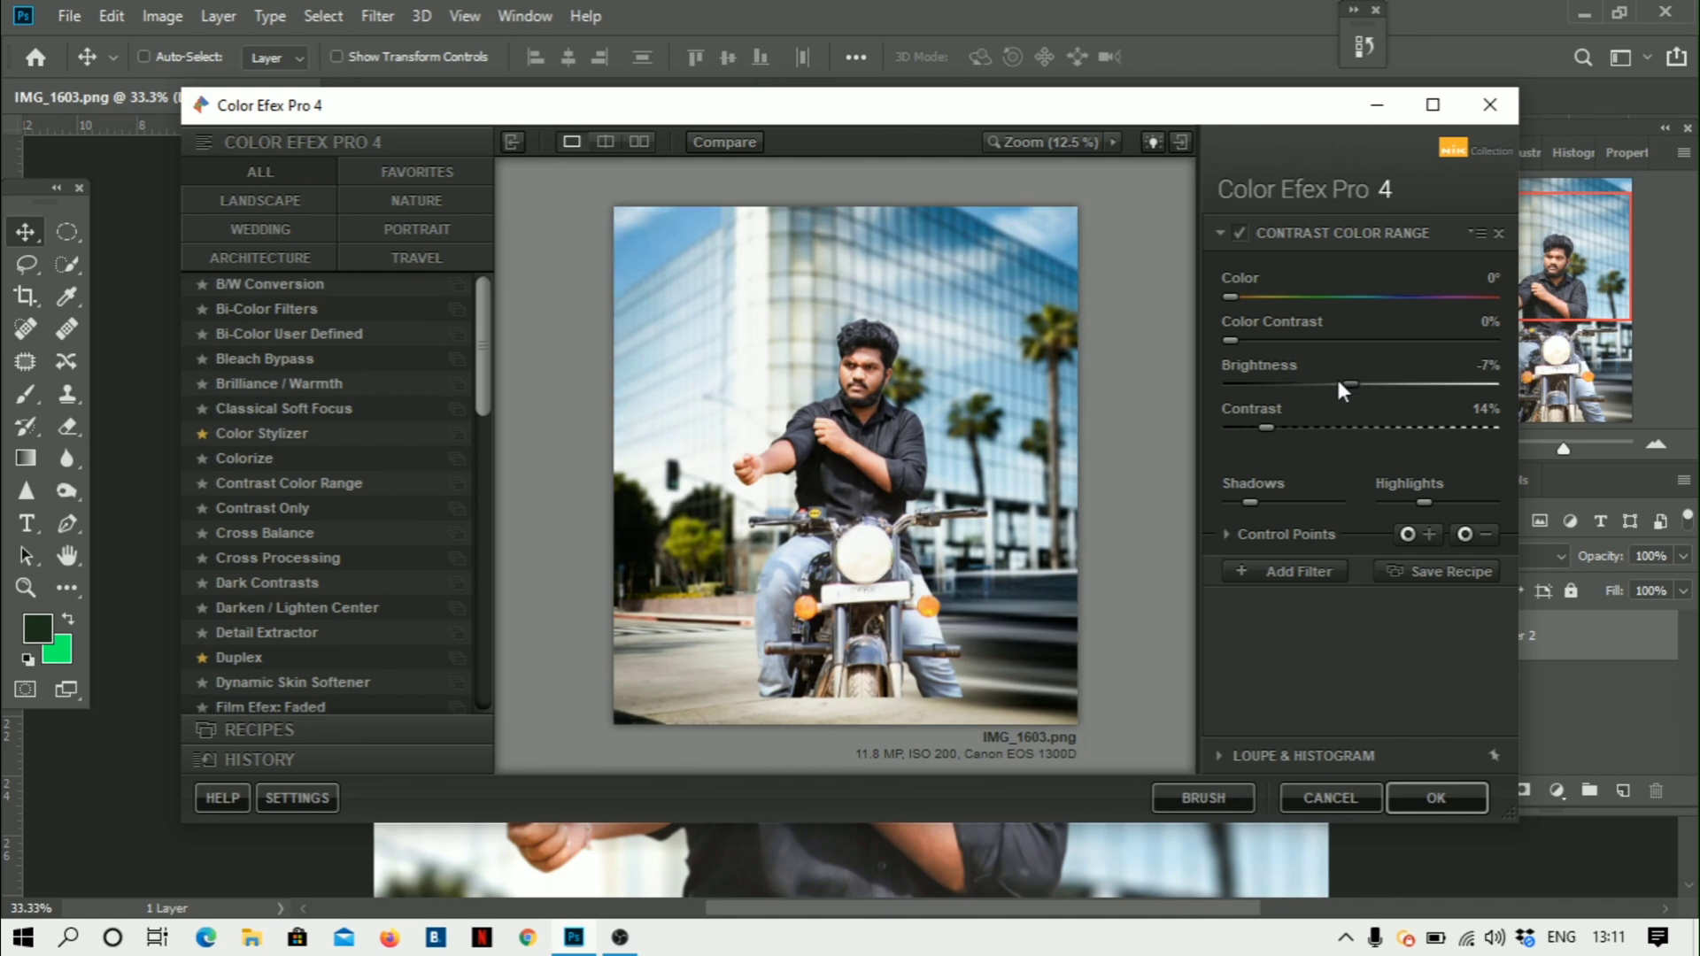
drag(1345, 383, 1365, 428)
drag(1246, 441, 1282, 441)
drag(1247, 350, 1296, 336)
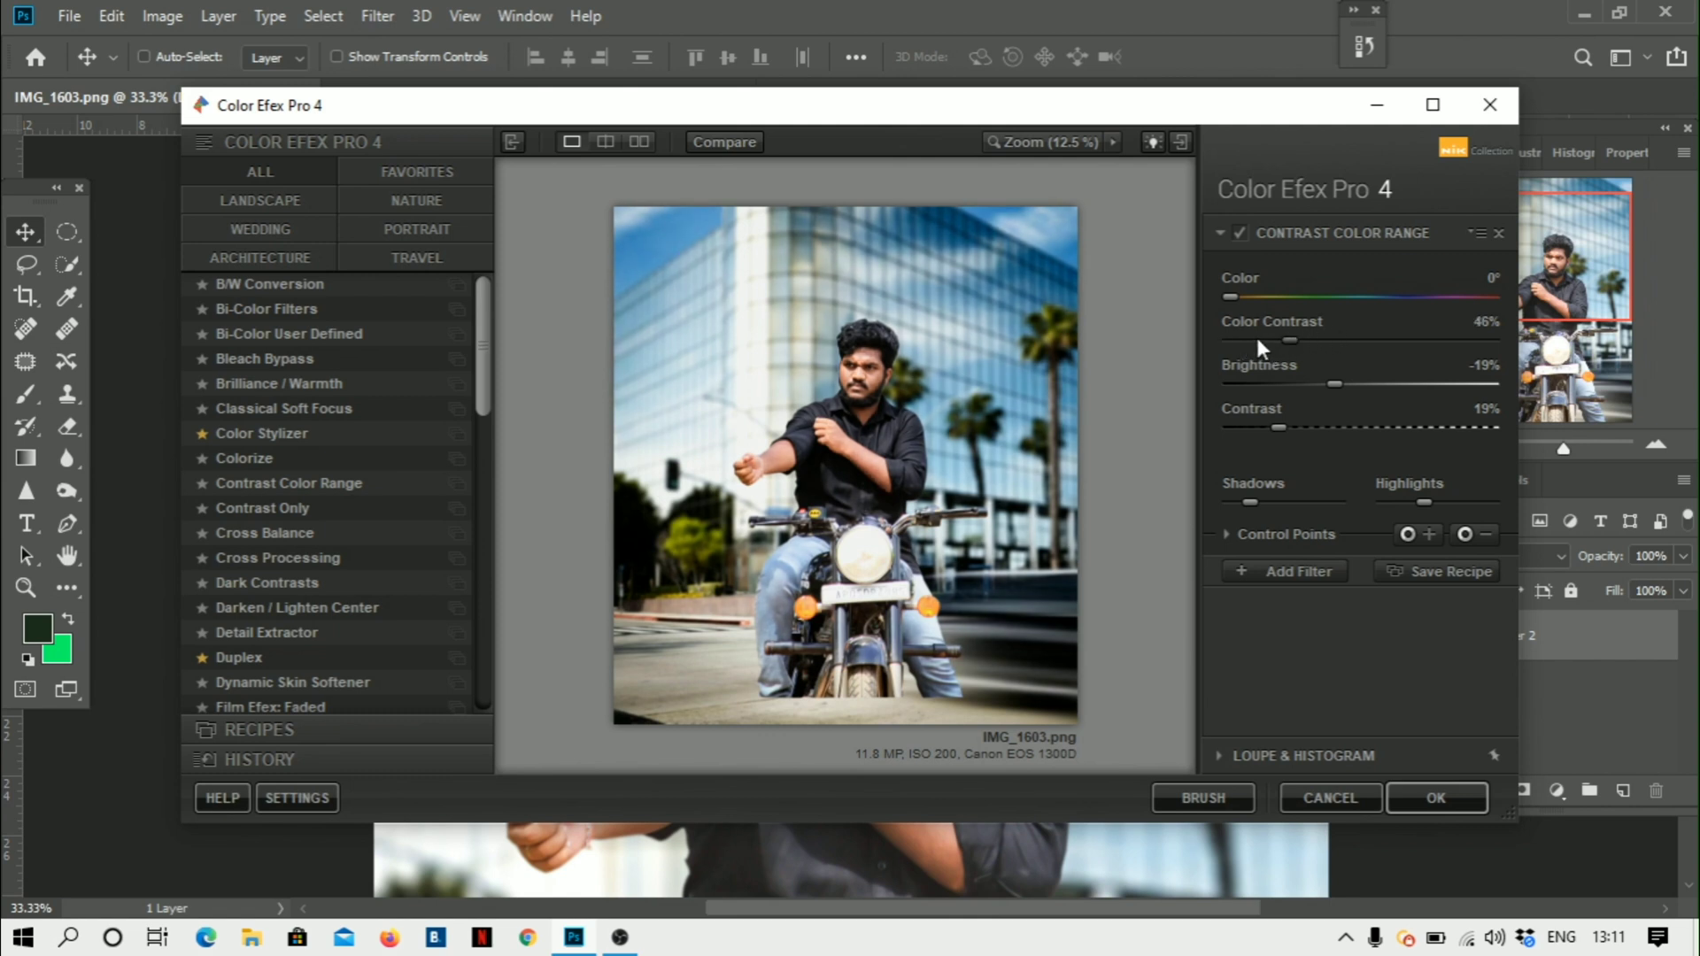
click(1257, 340)
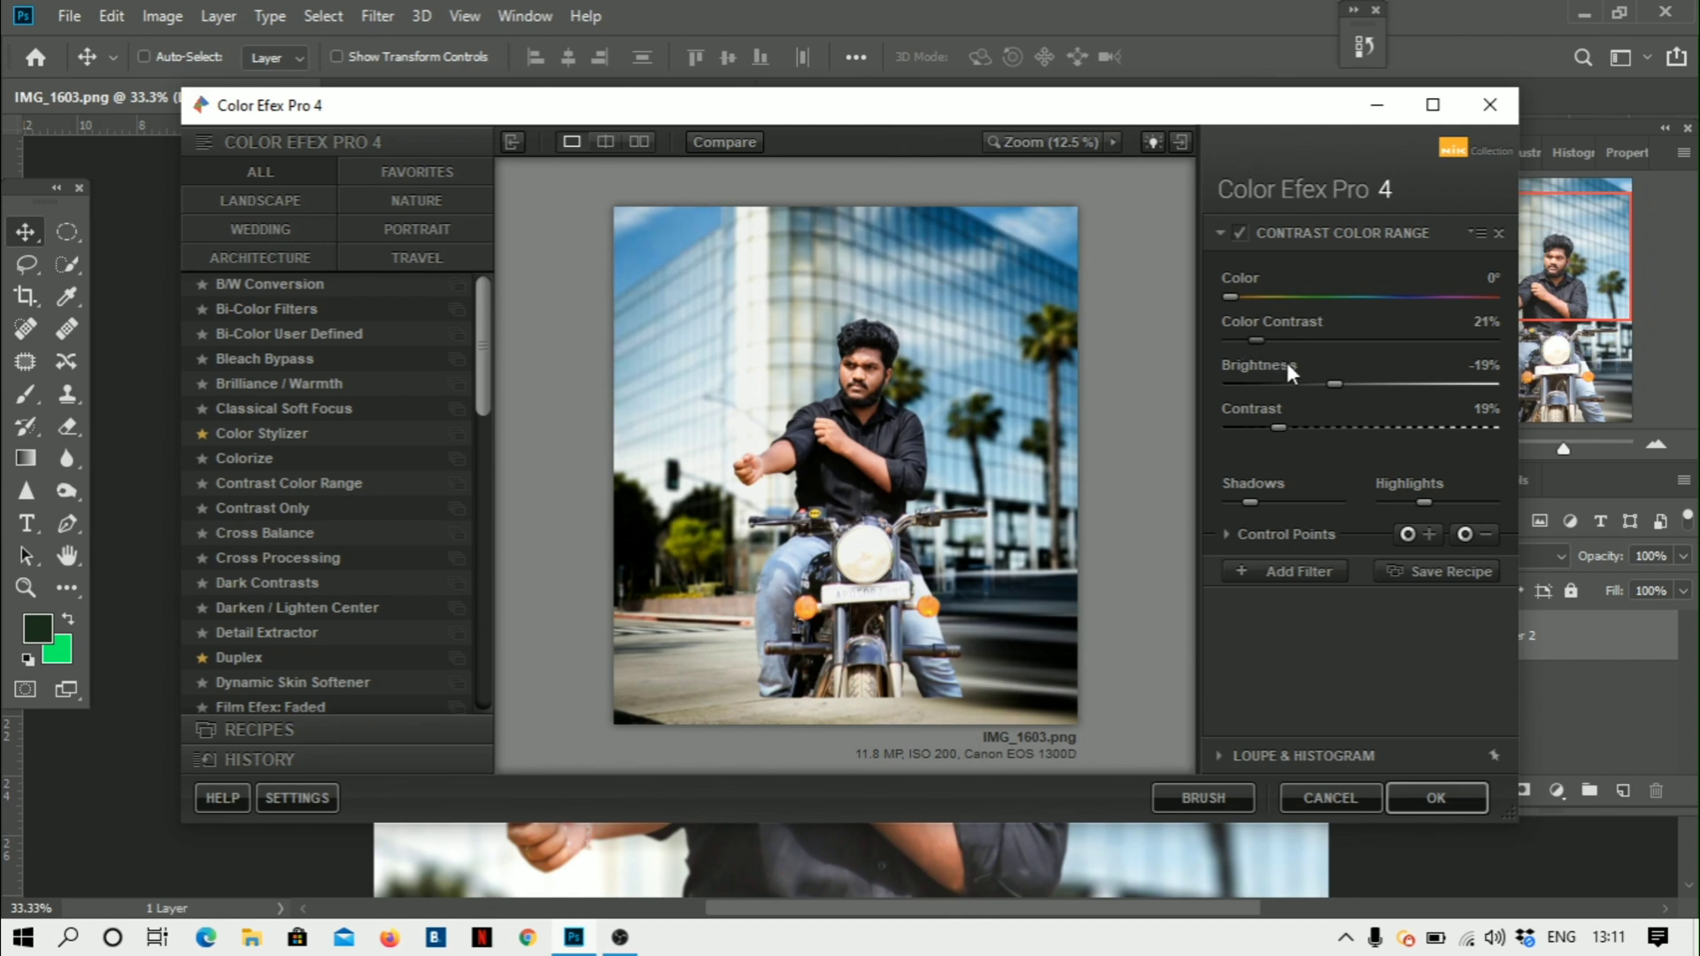
click(1270, 502)
click(1438, 502)
- Add the Indian Summer filter after Contrast Color Range, with Method 1 and Enhance Foliage at 50%
click(1287, 570)
scroll(315, 540, down, 1)
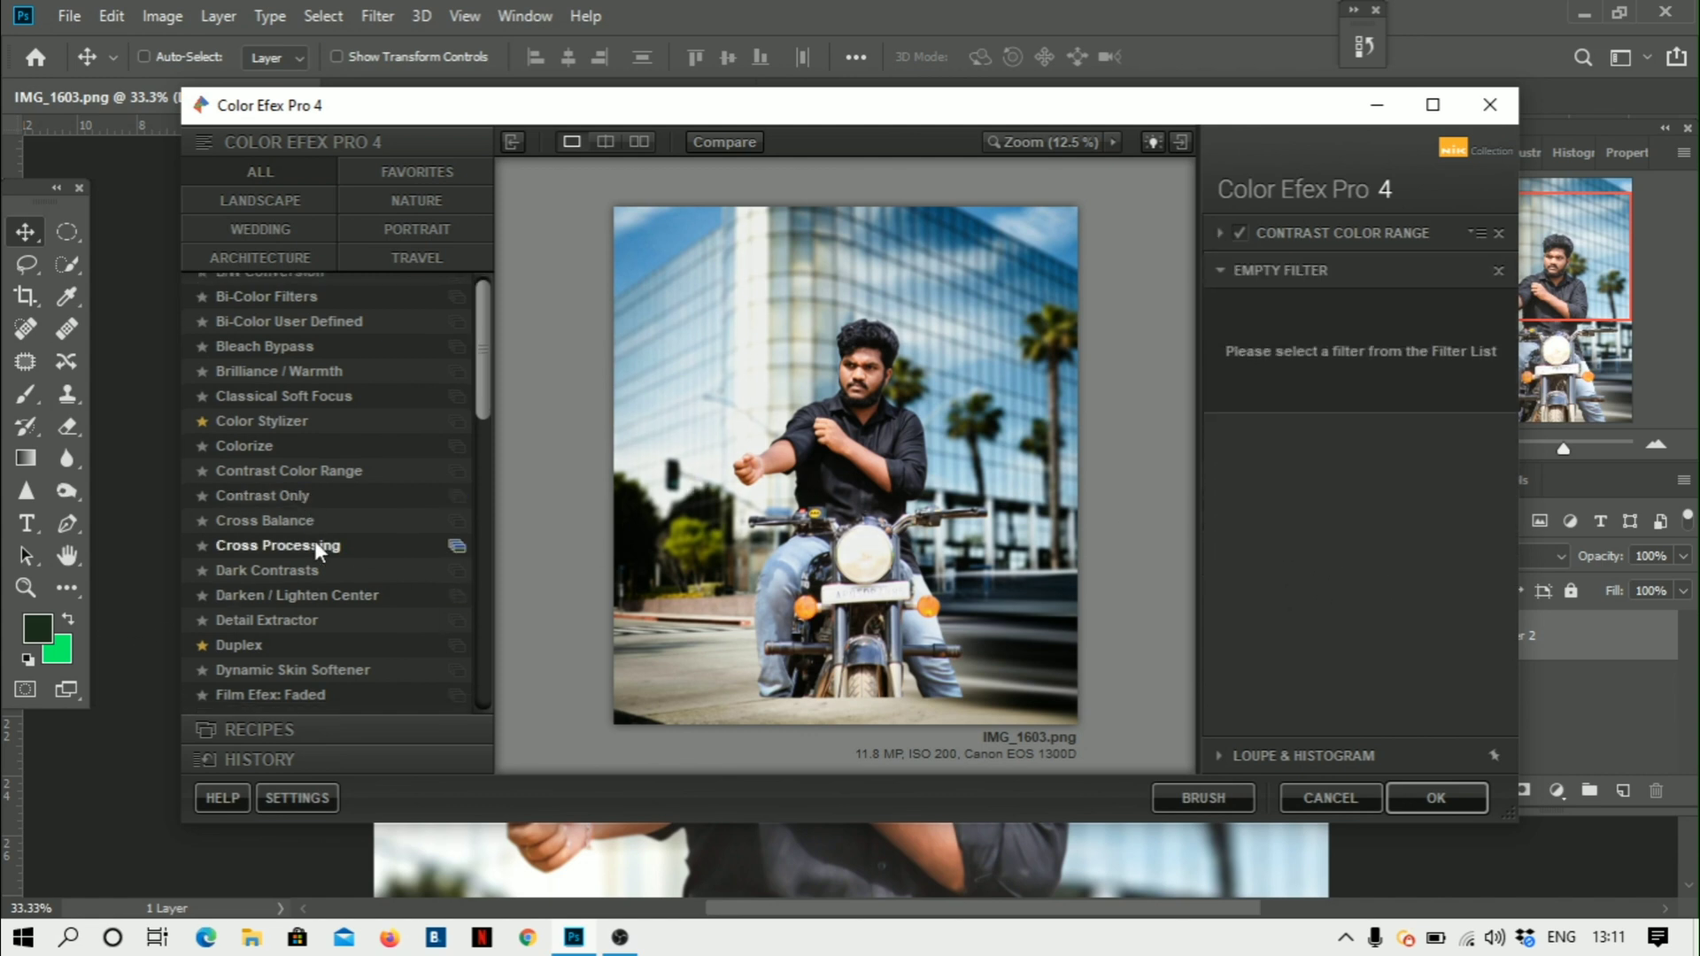
scroll(315, 545, down, 4)
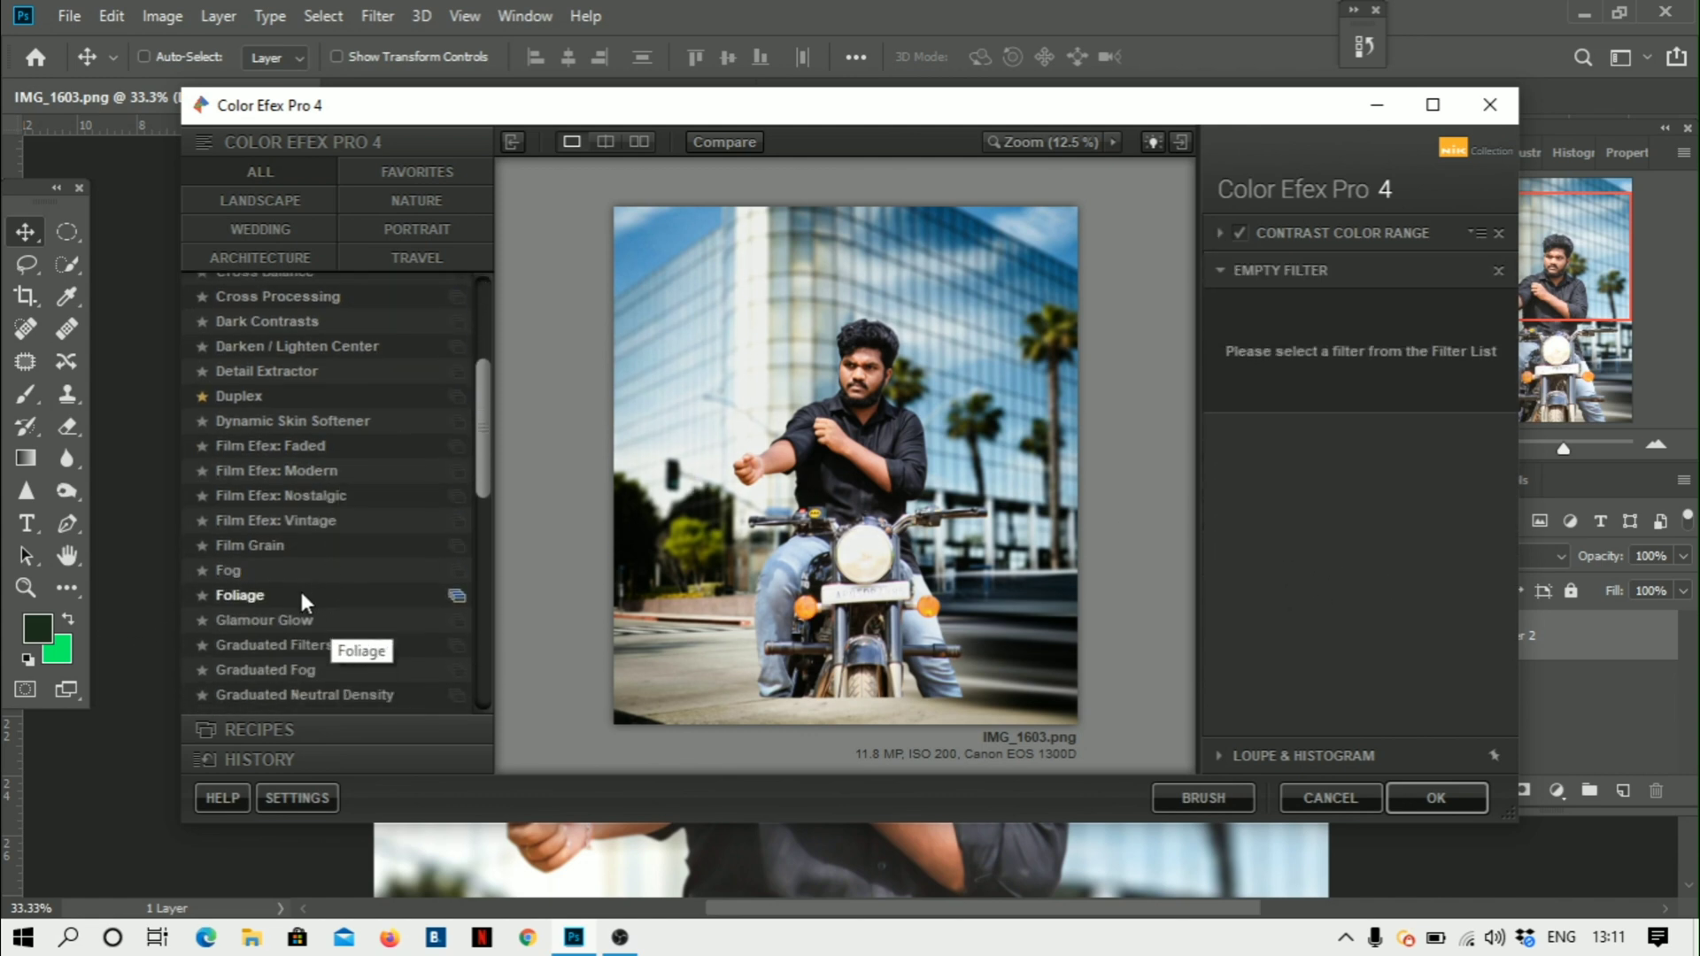
scroll(305, 655, down, 1)
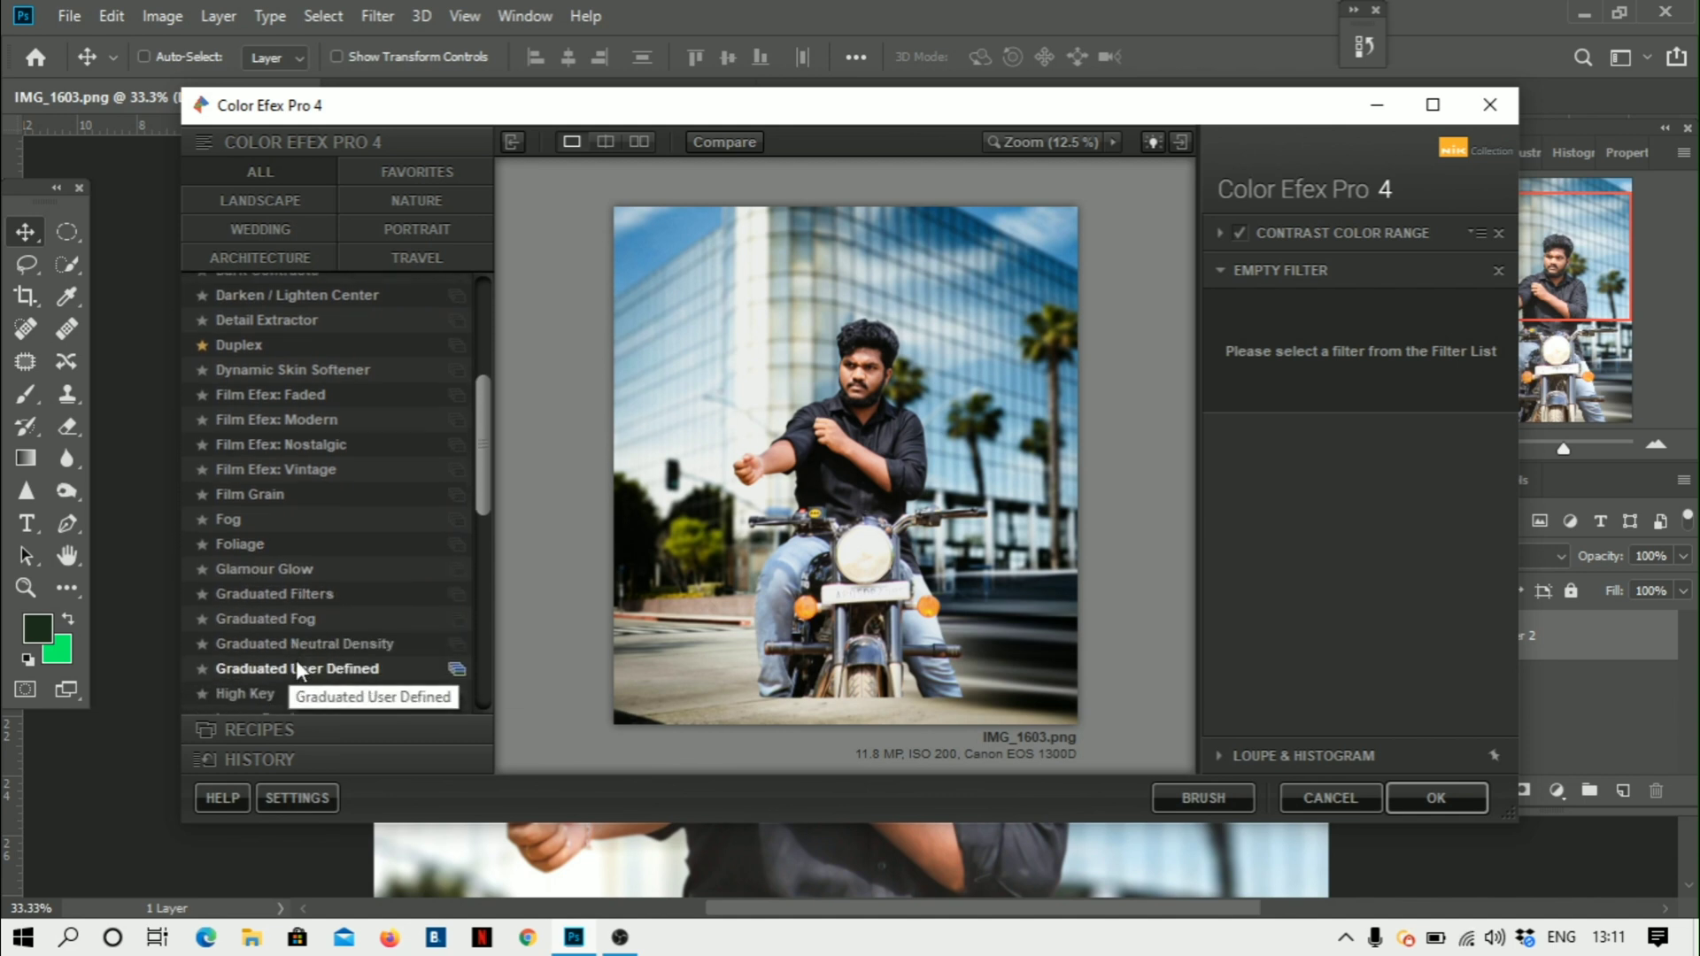
scroll(295, 669, down, 3)
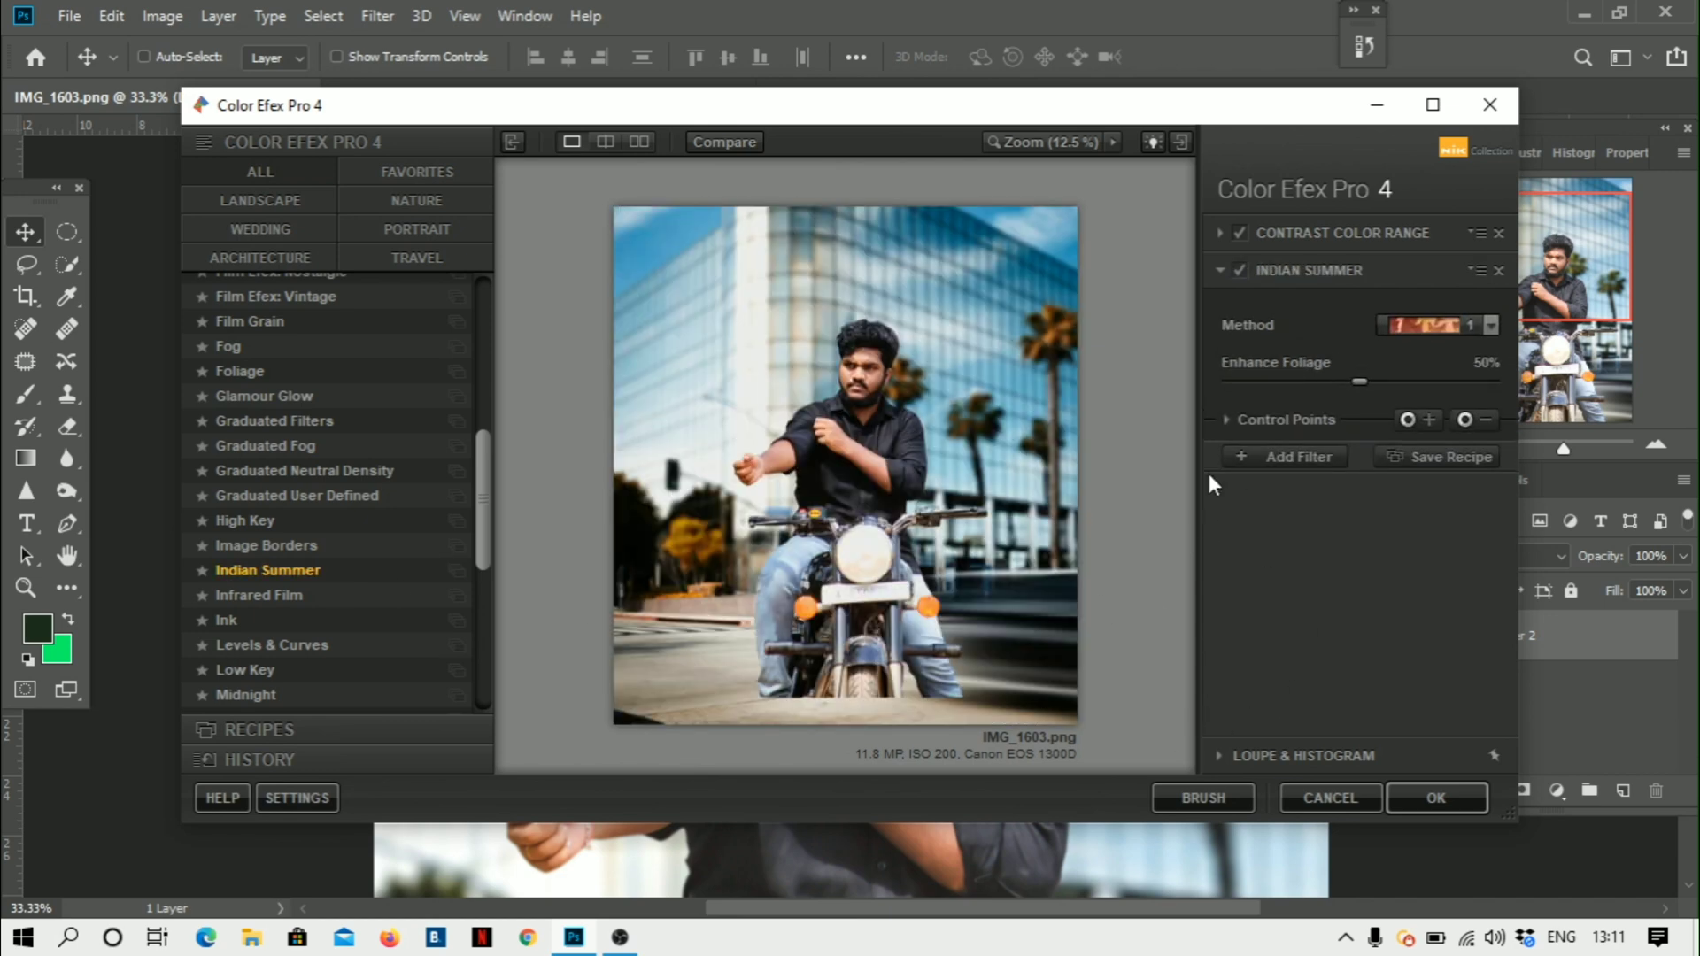
- Add a third filter to the stack, trying Photo Stylizer and Remove Color Cast on the photo
click(1277, 454)
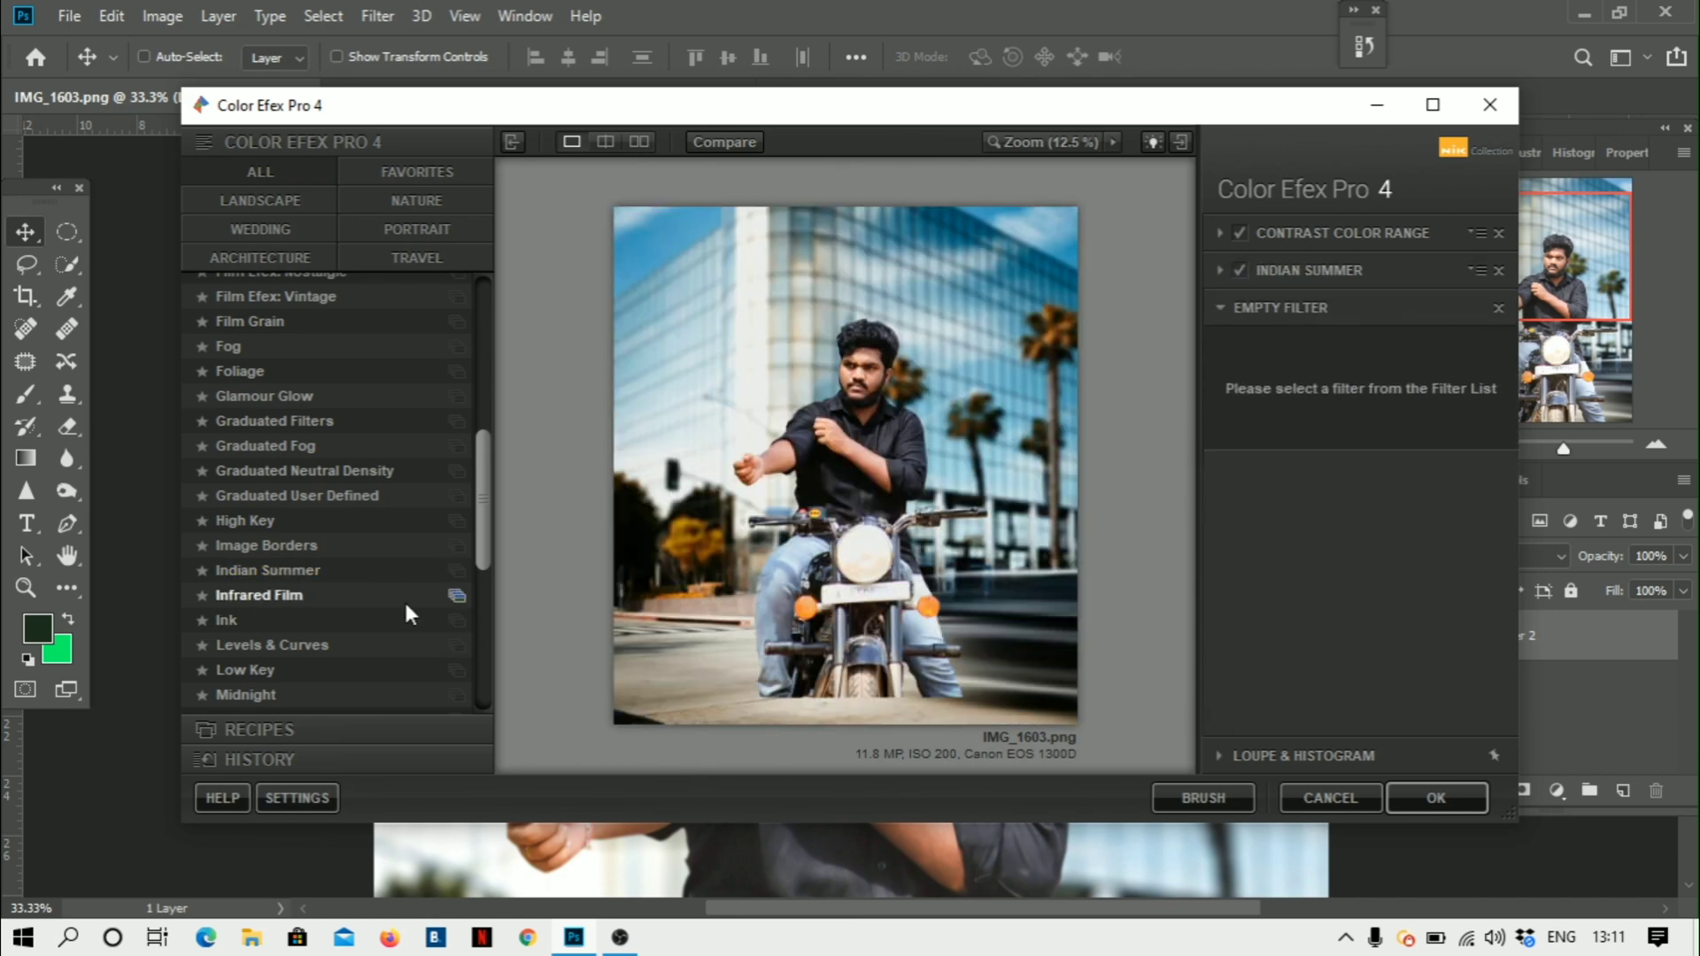
scroll(398, 611, down, 1)
scroll(394, 624, down, 3)
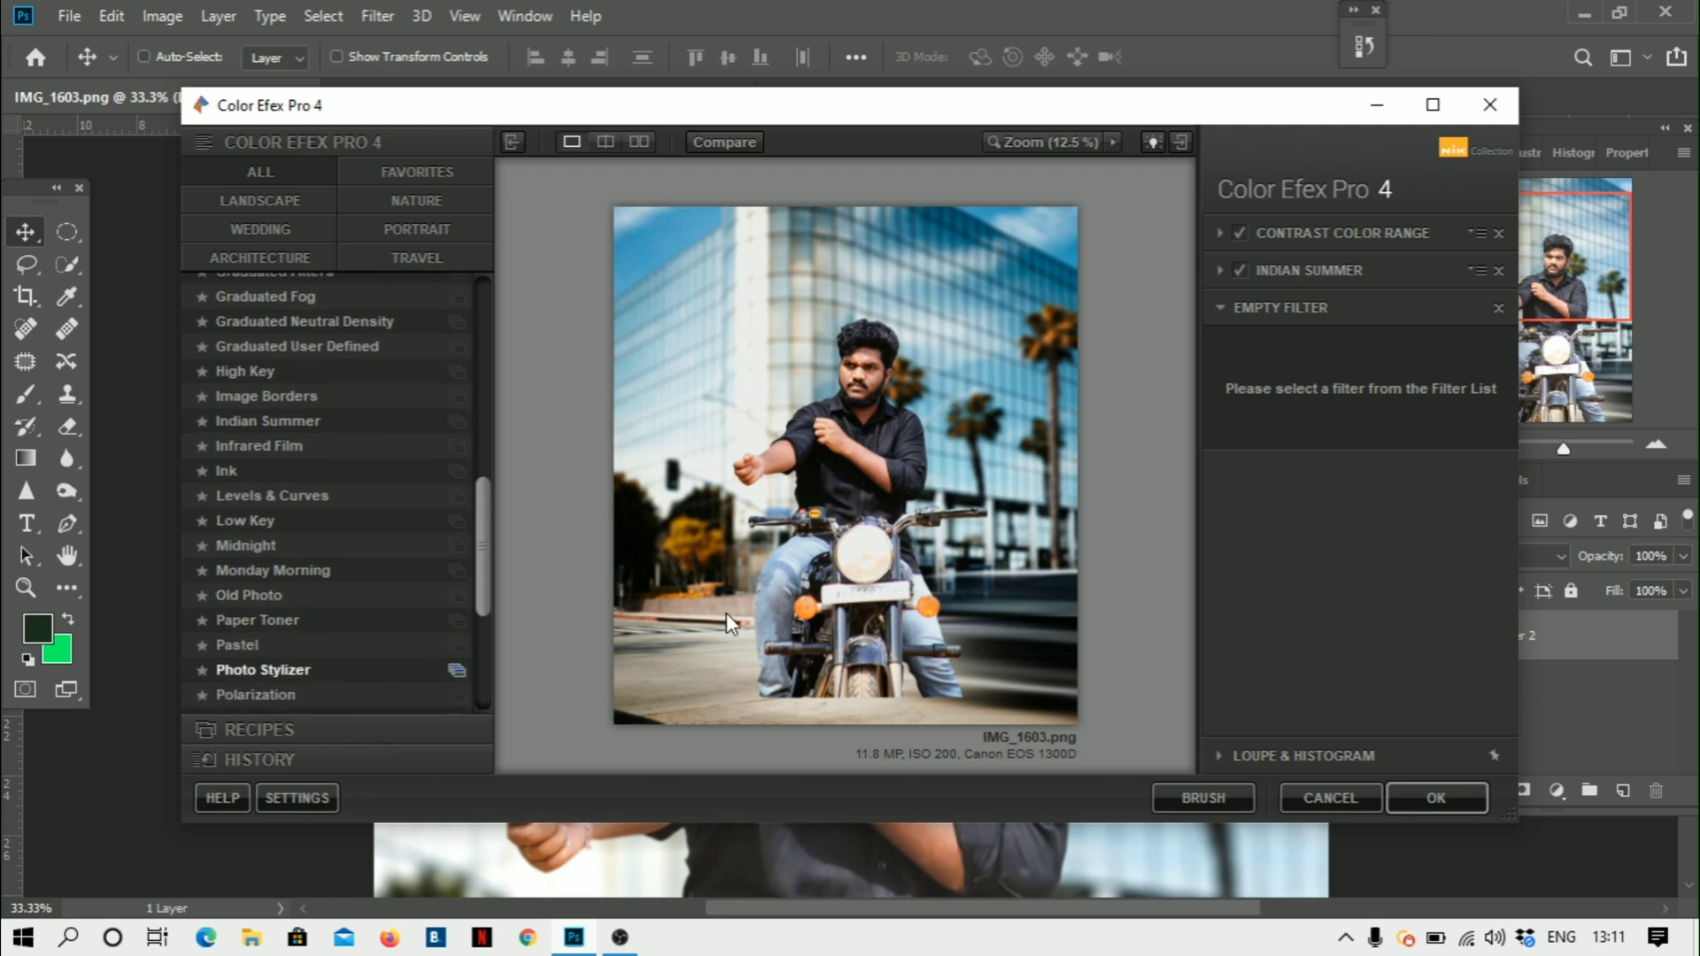
scroll(315, 578, down, 4)
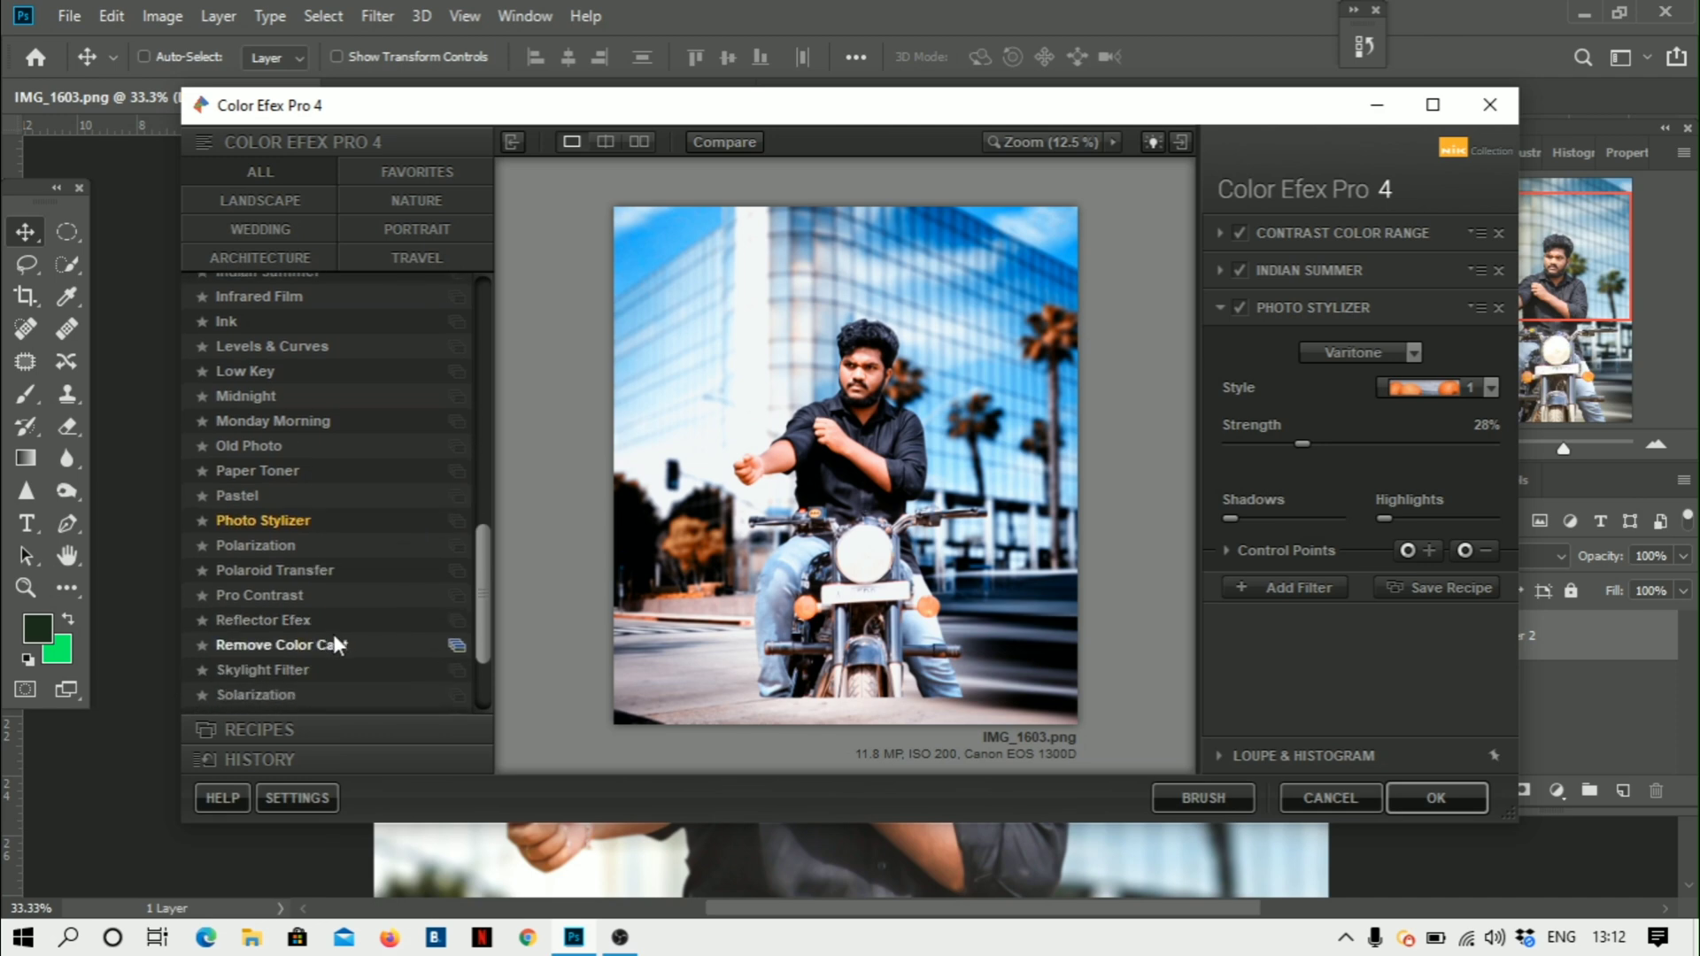
click(348, 636)
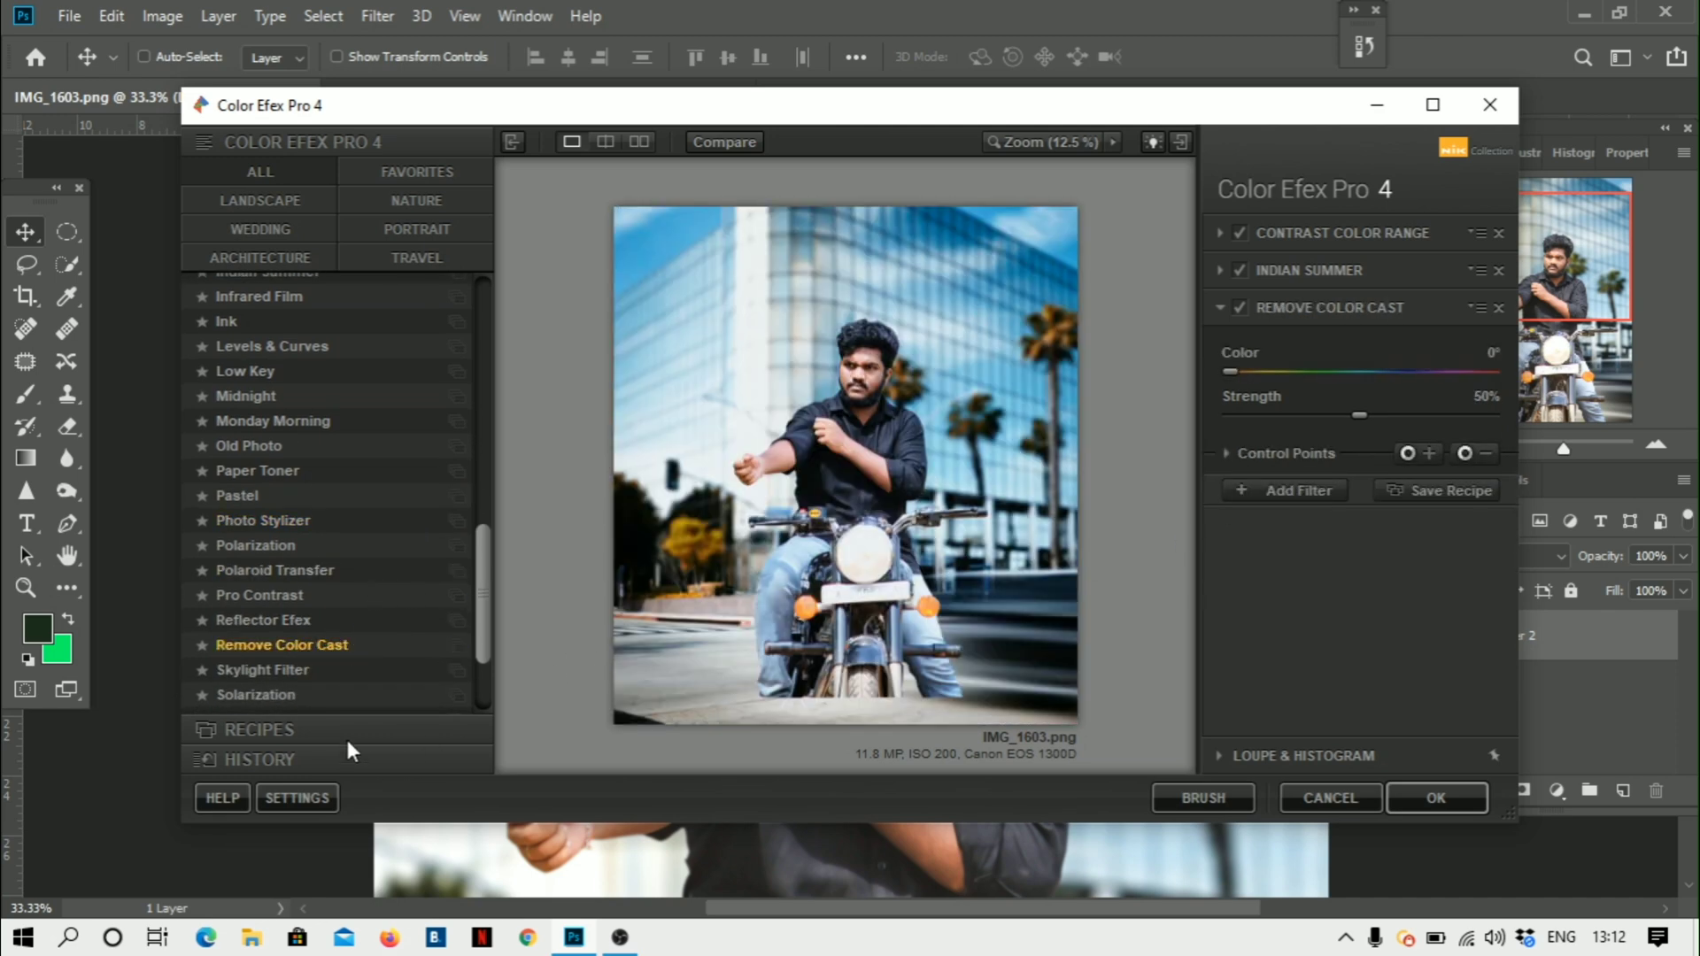
- Change the third filter to a black Vignette Filter with Transition 58%, Size 4% and Opacity 47%
scroll(282, 673, down, 3)
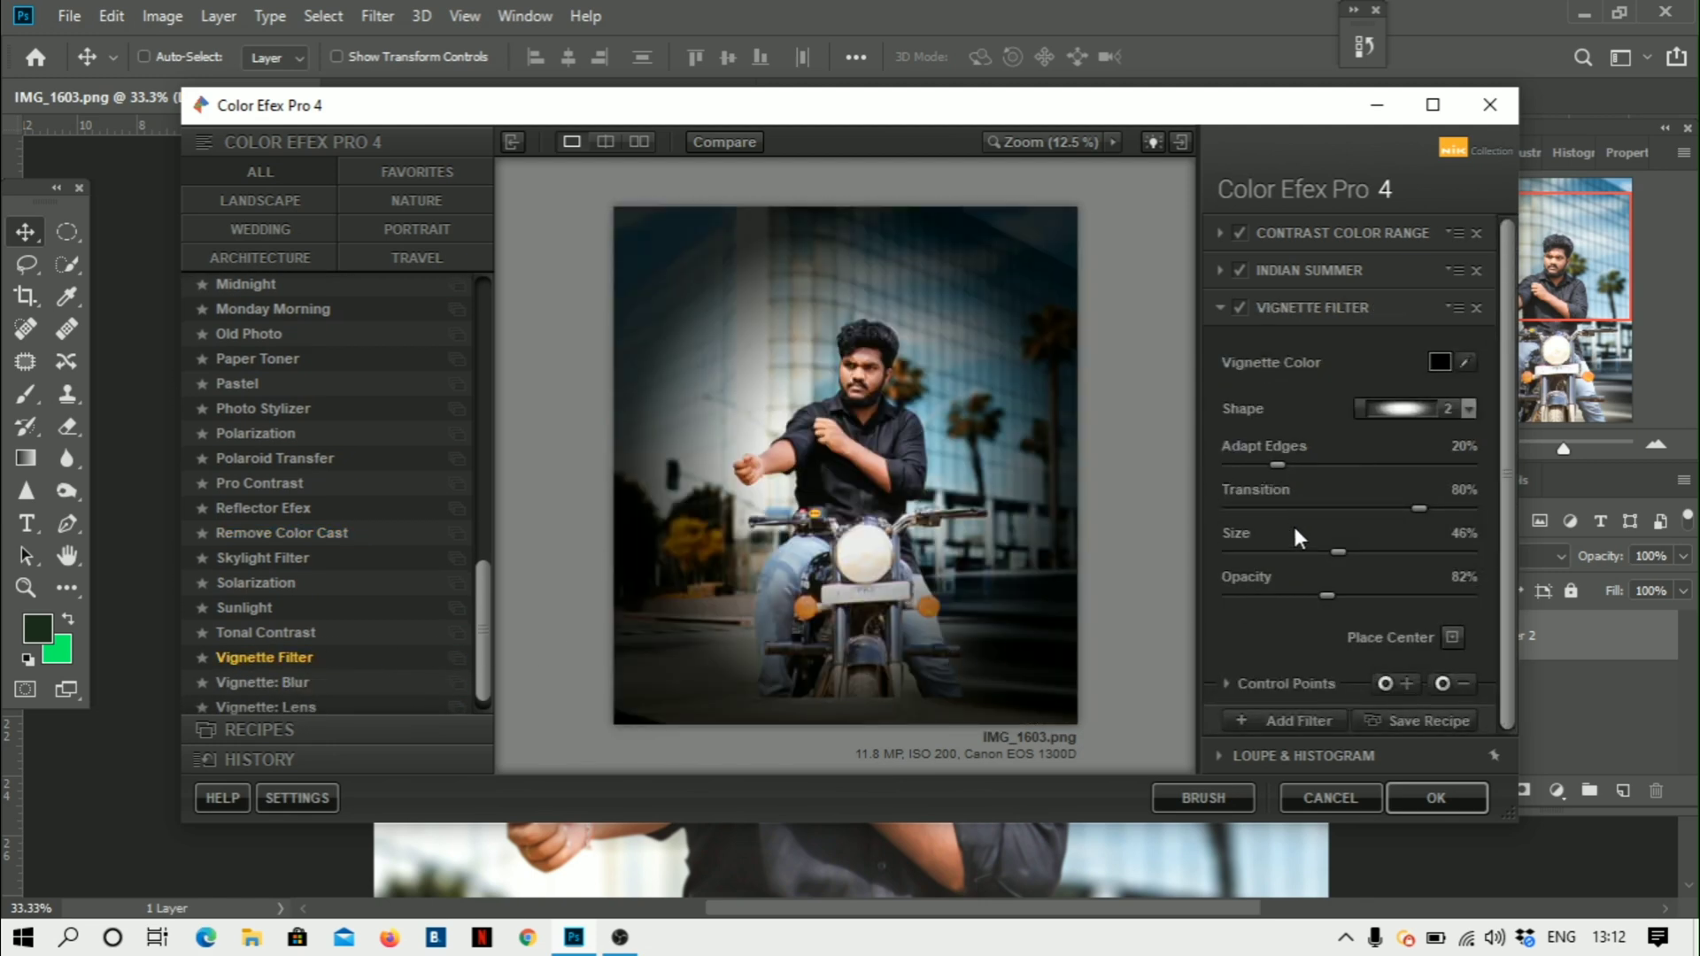
click(1309, 508)
click(1367, 508)
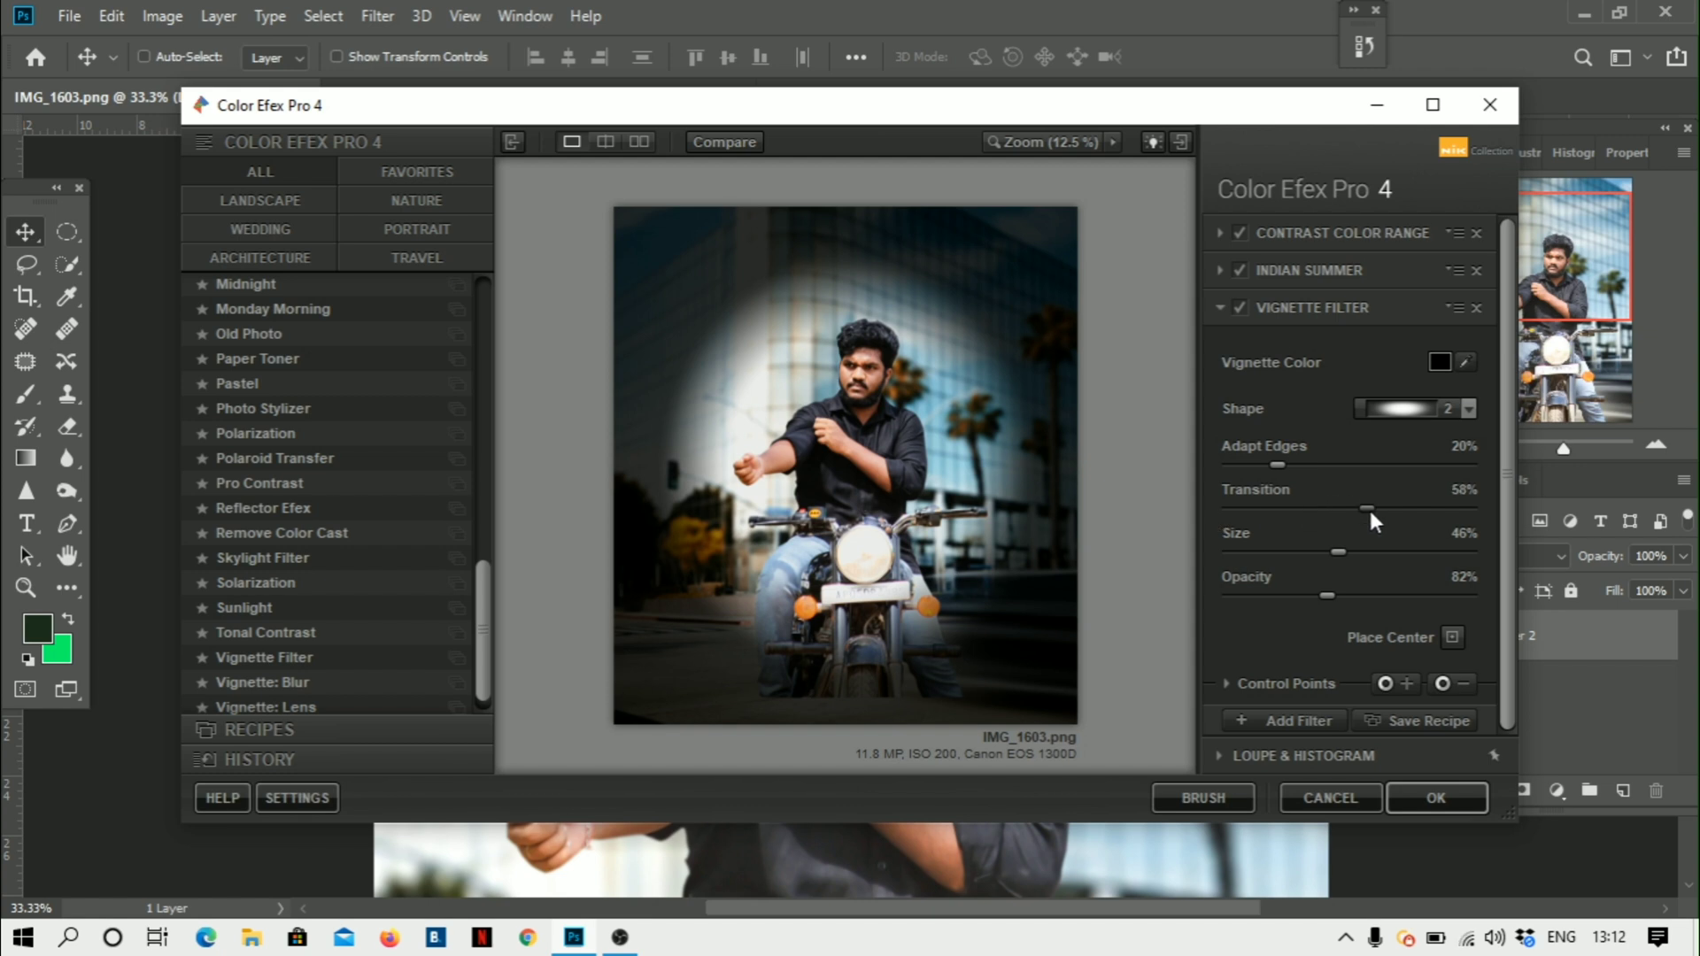
click(1237, 551)
click(1249, 594)
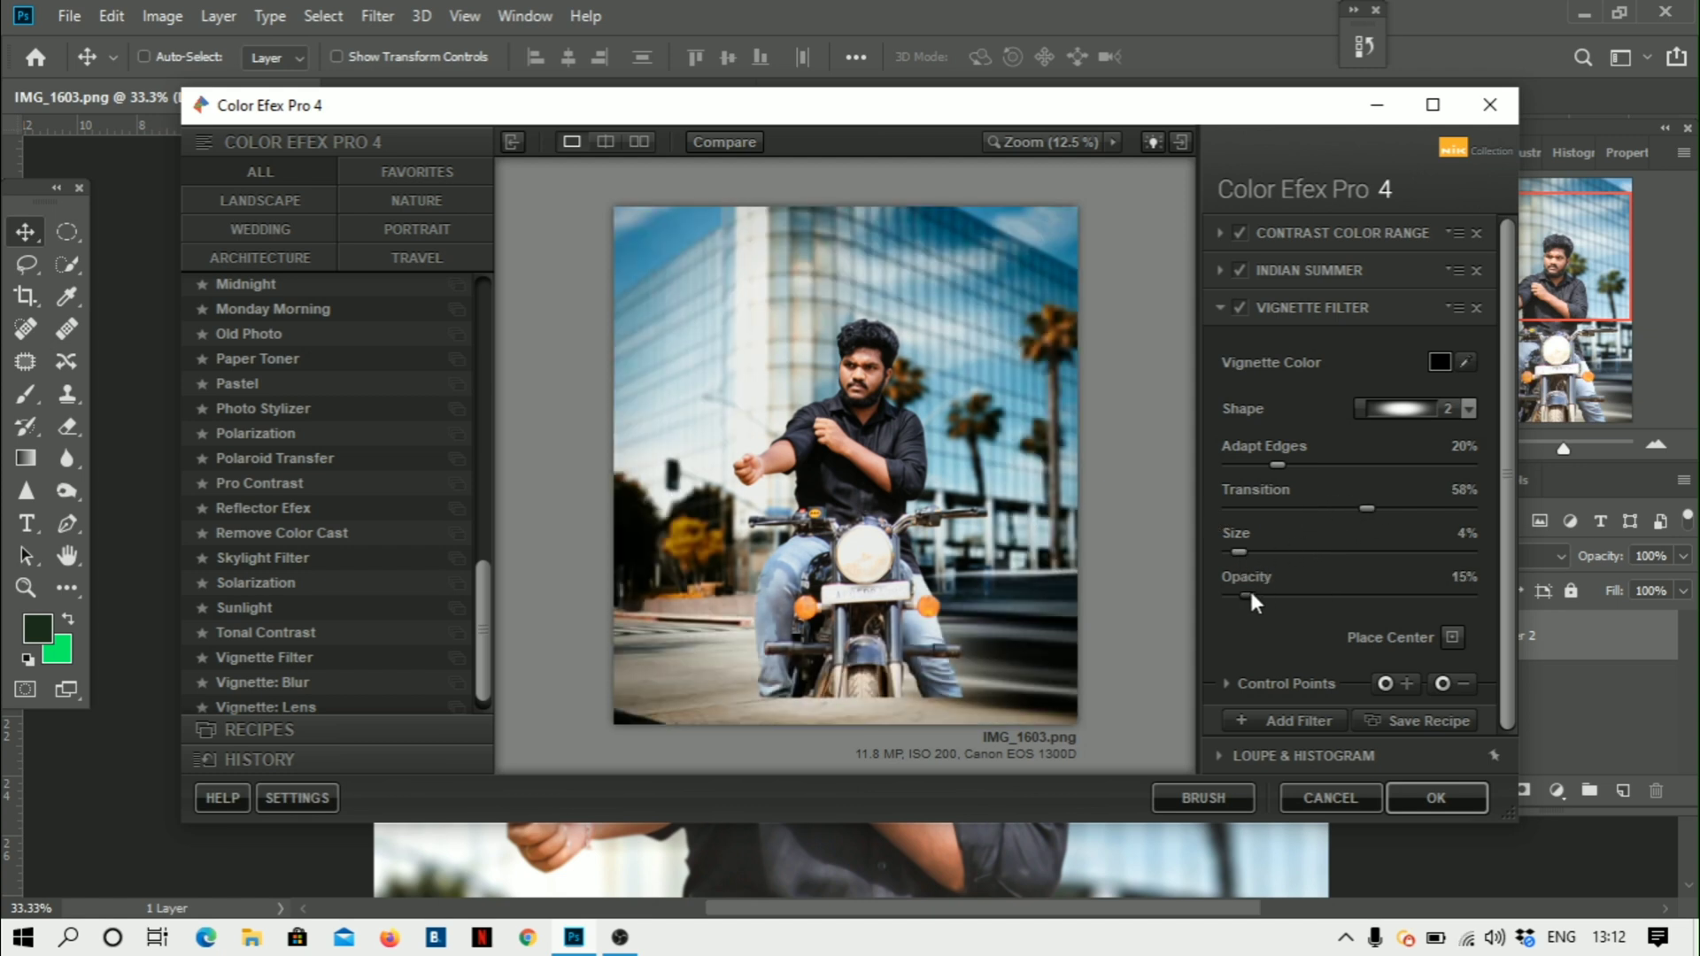
drag(1252, 587, 1265, 588)
click(1285, 596)
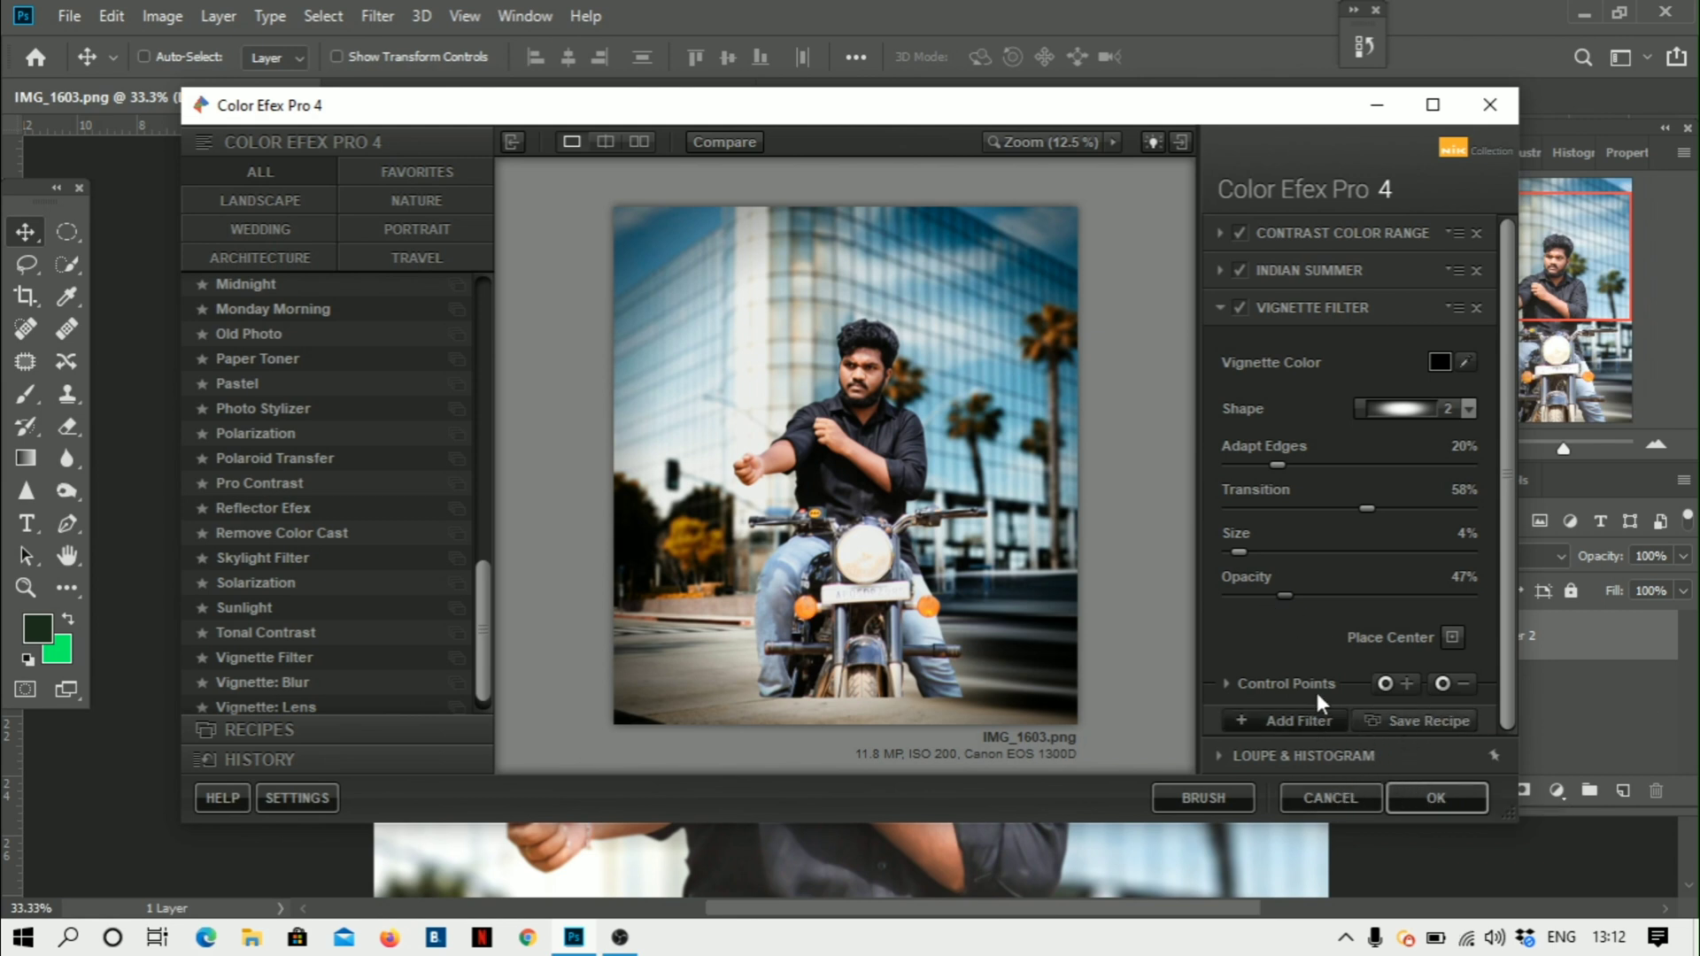
- Add one more filter slot and apply the Color Efex Pro 4 grade to the photo as a new layer
click(1310, 717)
scroll(372, 676, down, 1)
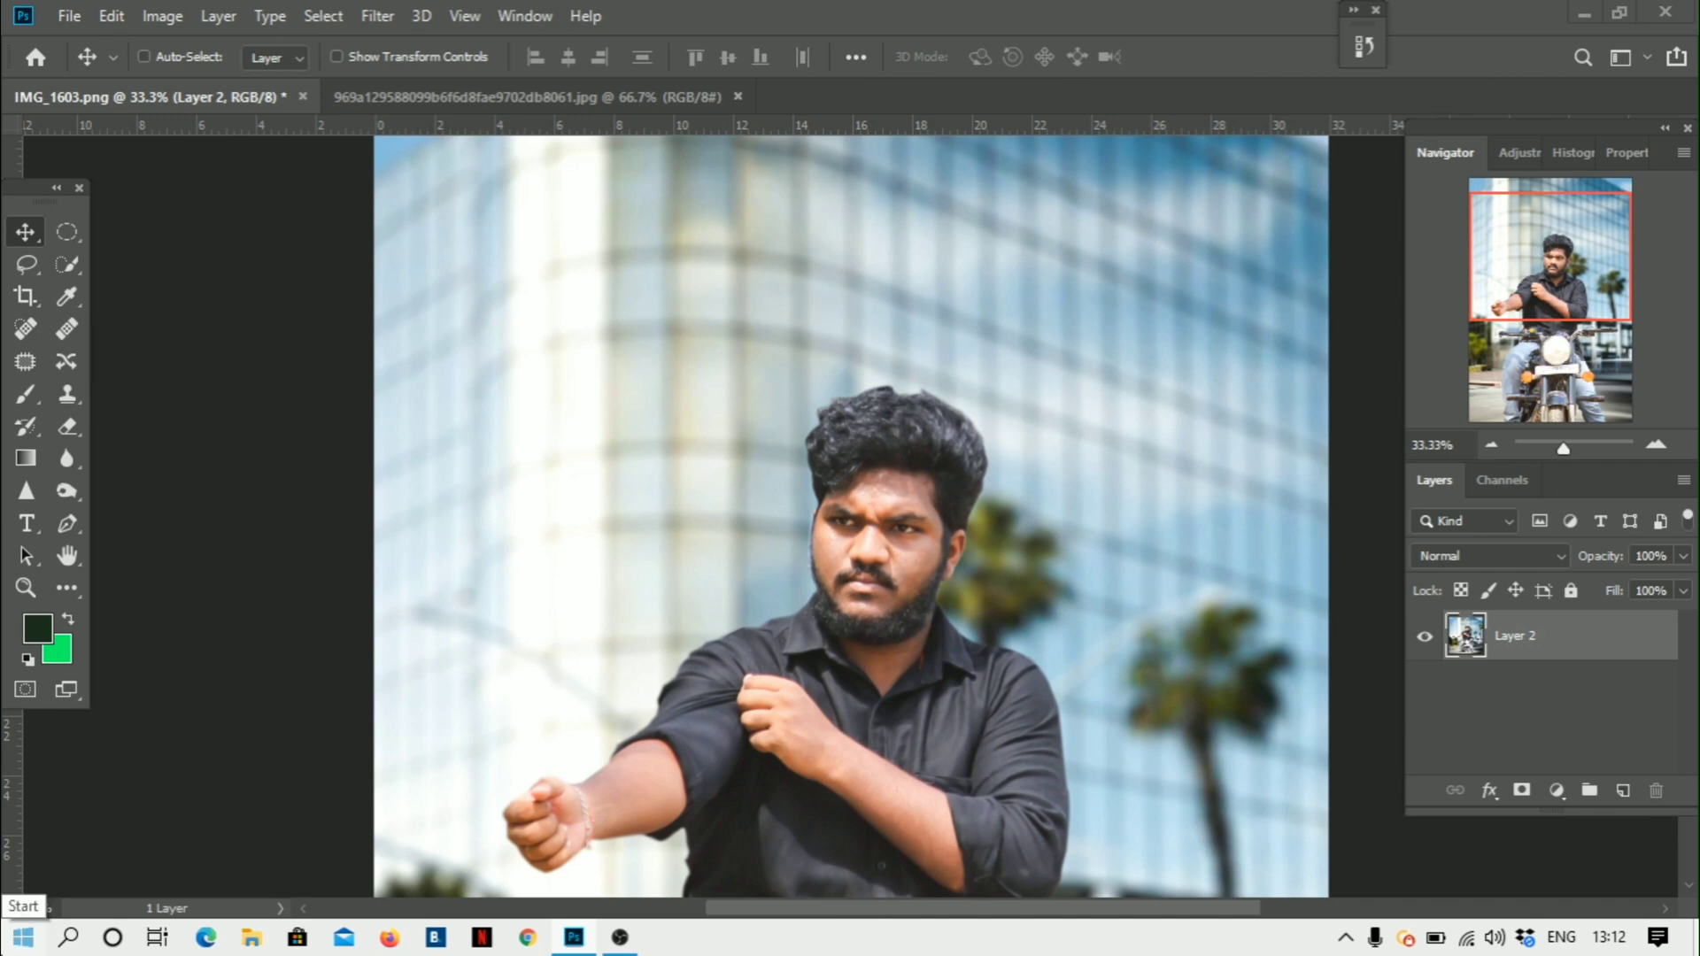
key(ctrl+j)
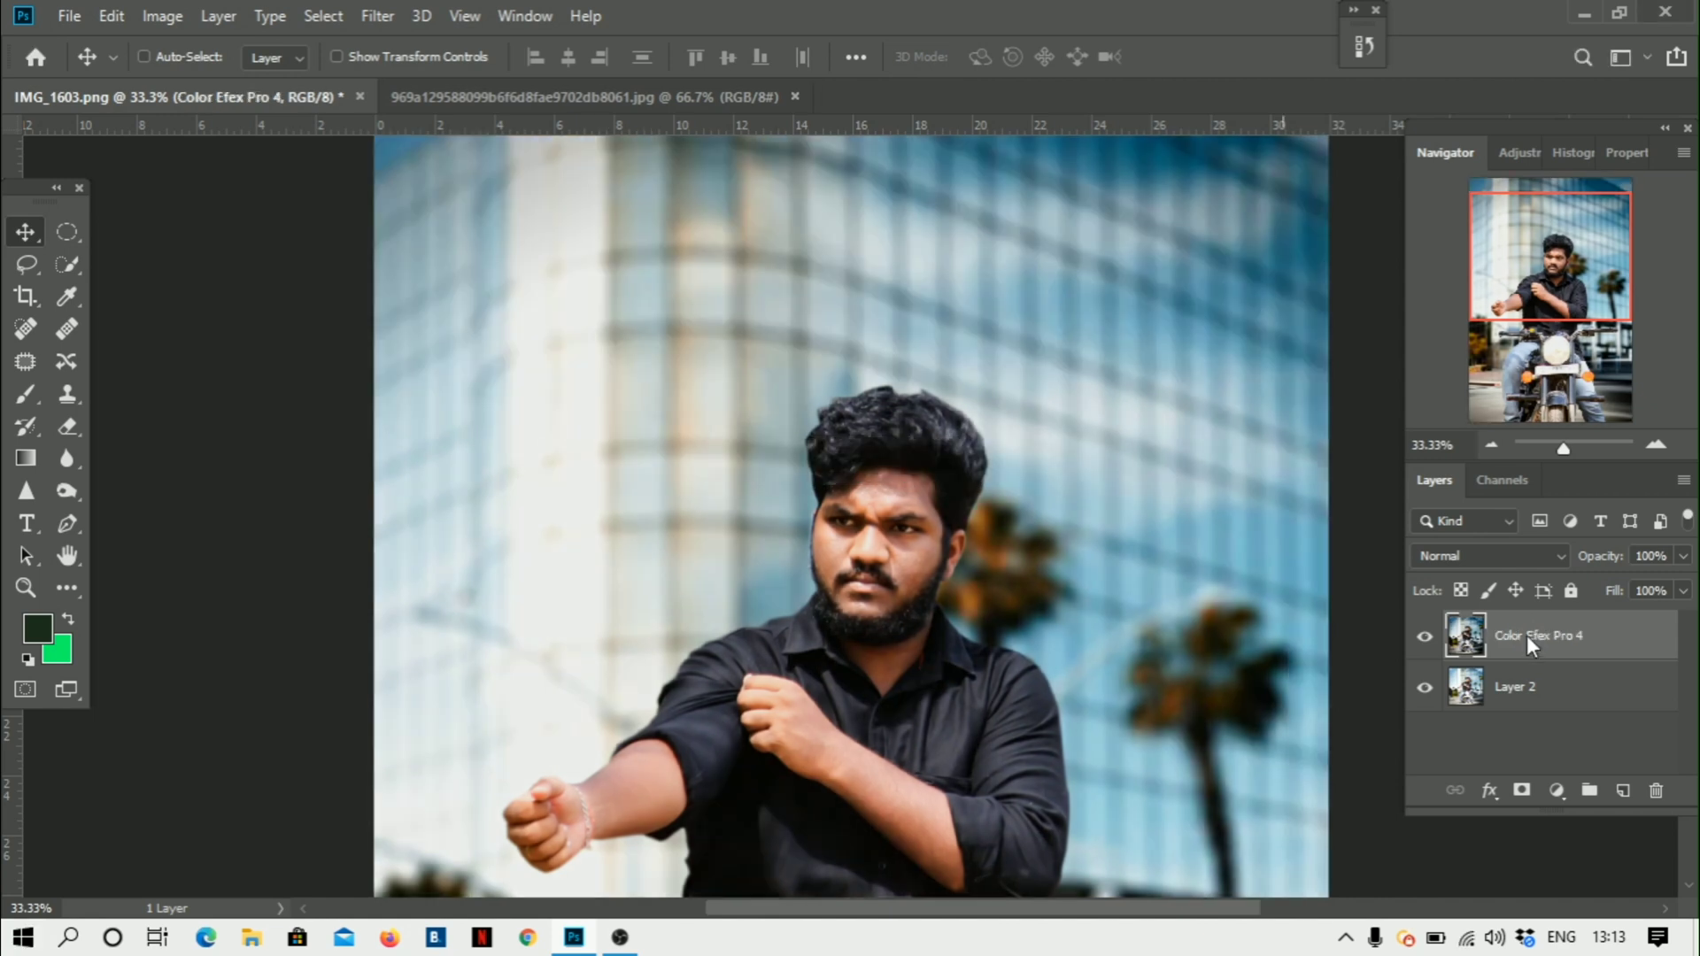
- Merge the Color Efex Pro 4 layer down into Layer 2 and view the whole photo
right_click(1528, 636)
click(1390, 659)
key(ctrl+minus)
key(ctrl+minus)
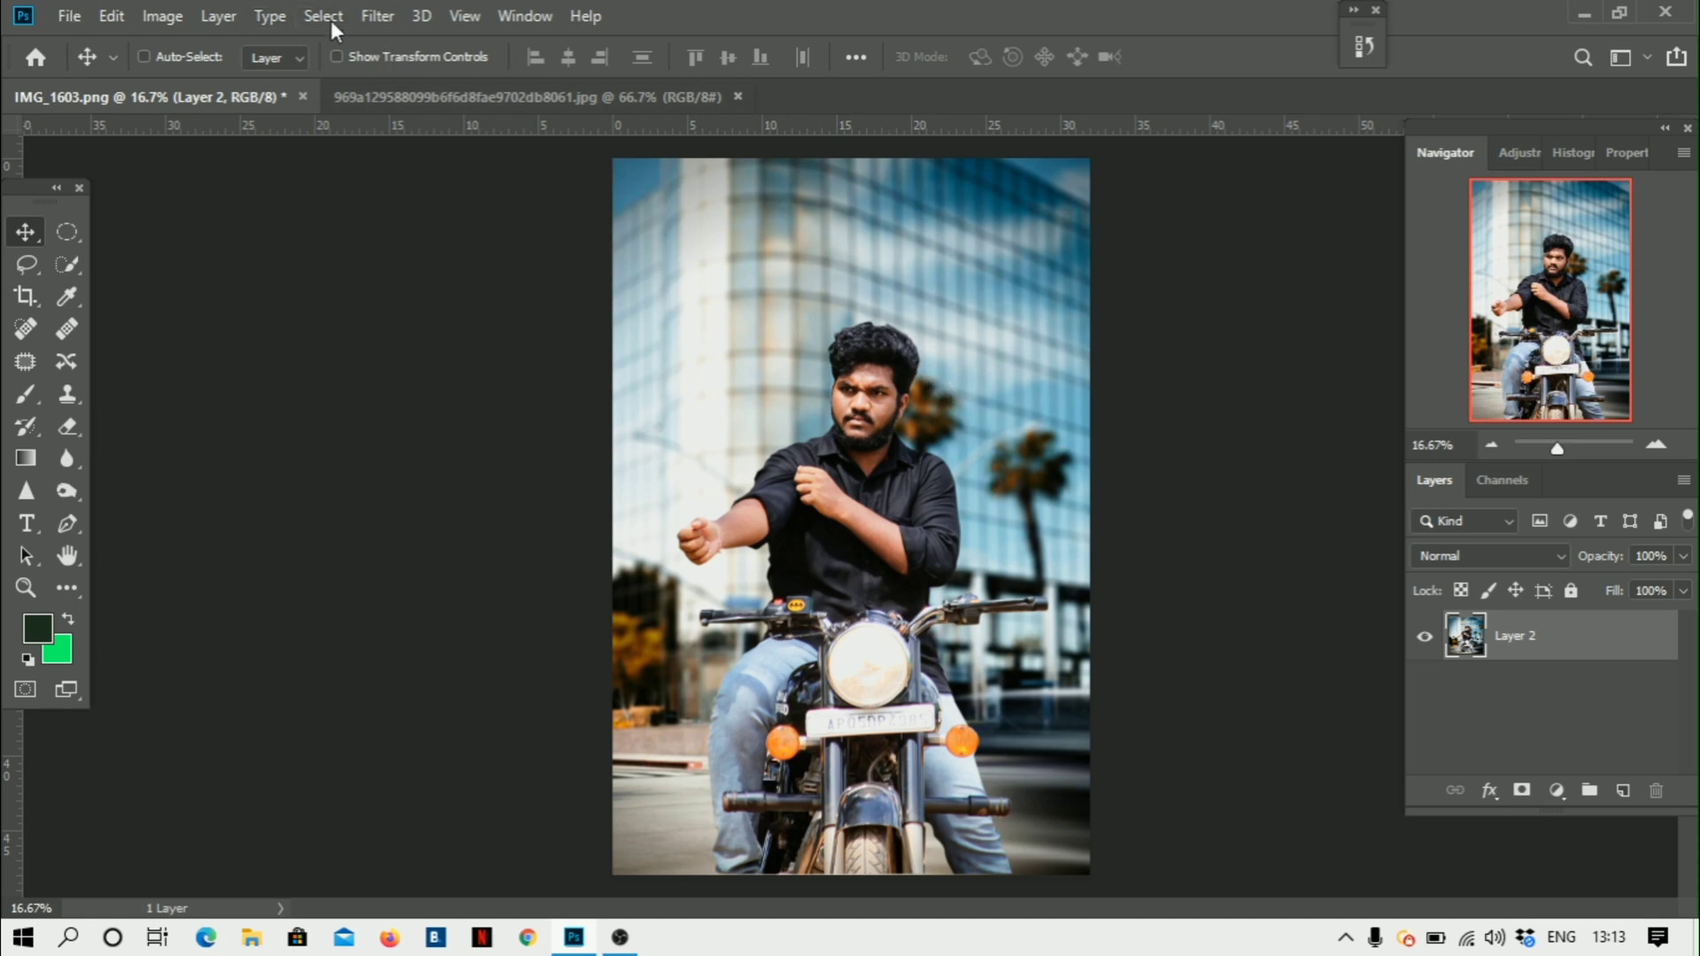
- Save a JPEG copy of the photo as IMG_1603 in the Downloads folder at Maximum quality 12, Progressive with 3 scans
click(70, 16)
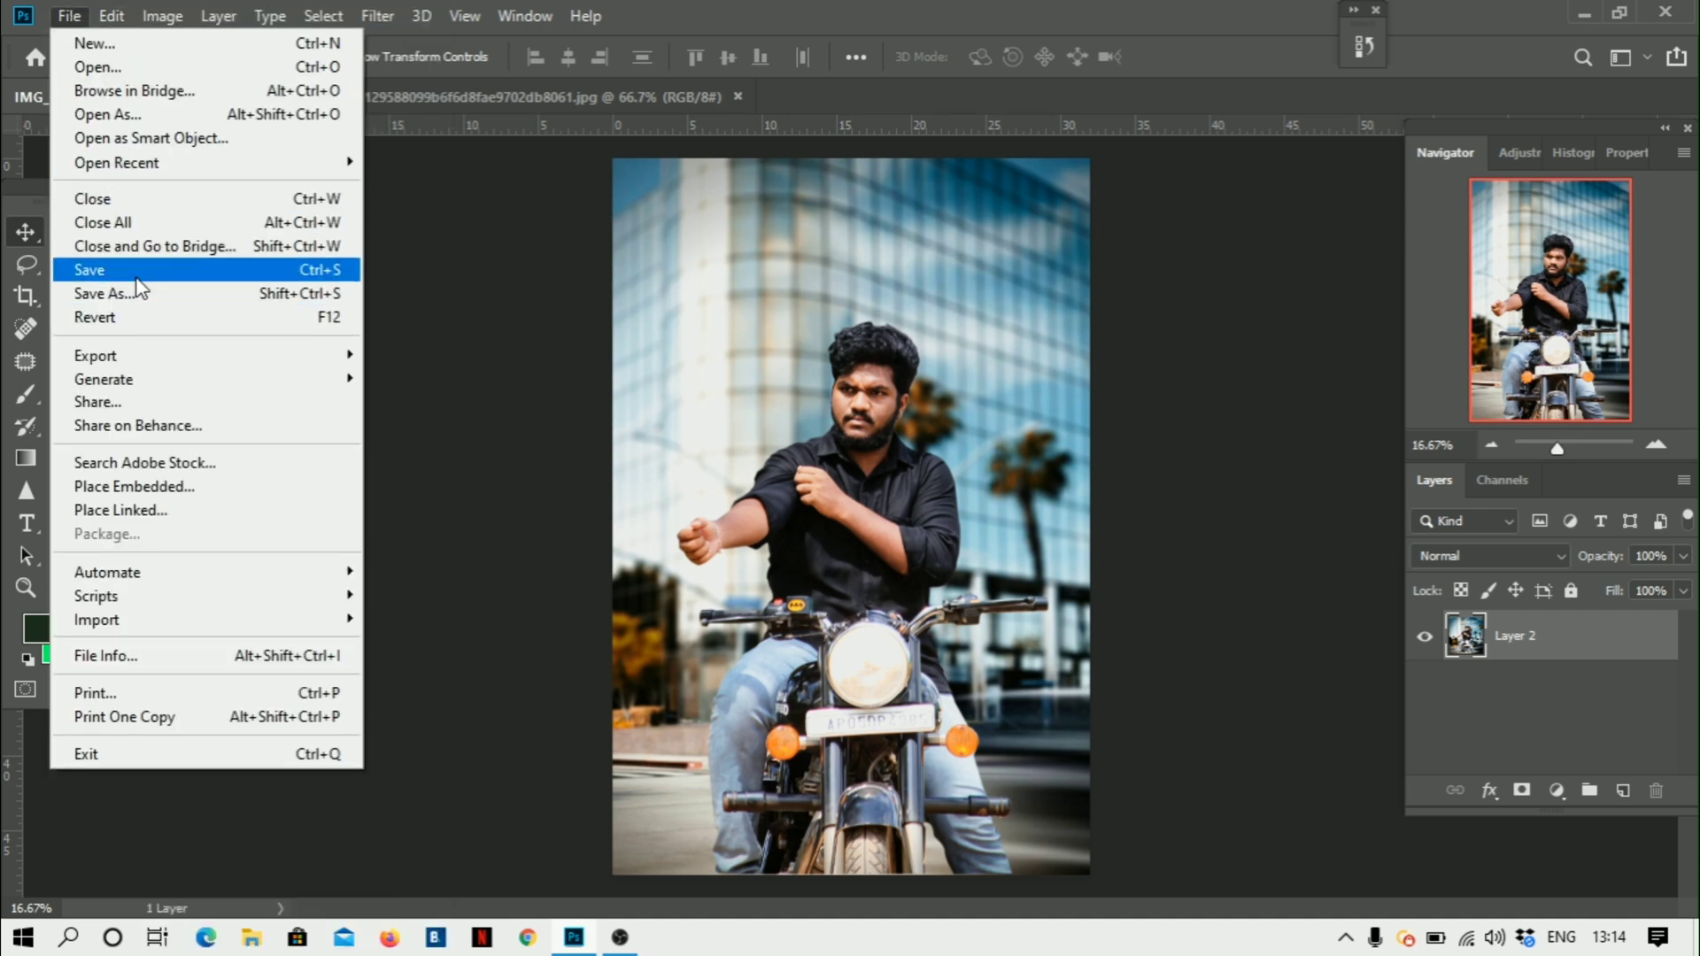
click(156, 293)
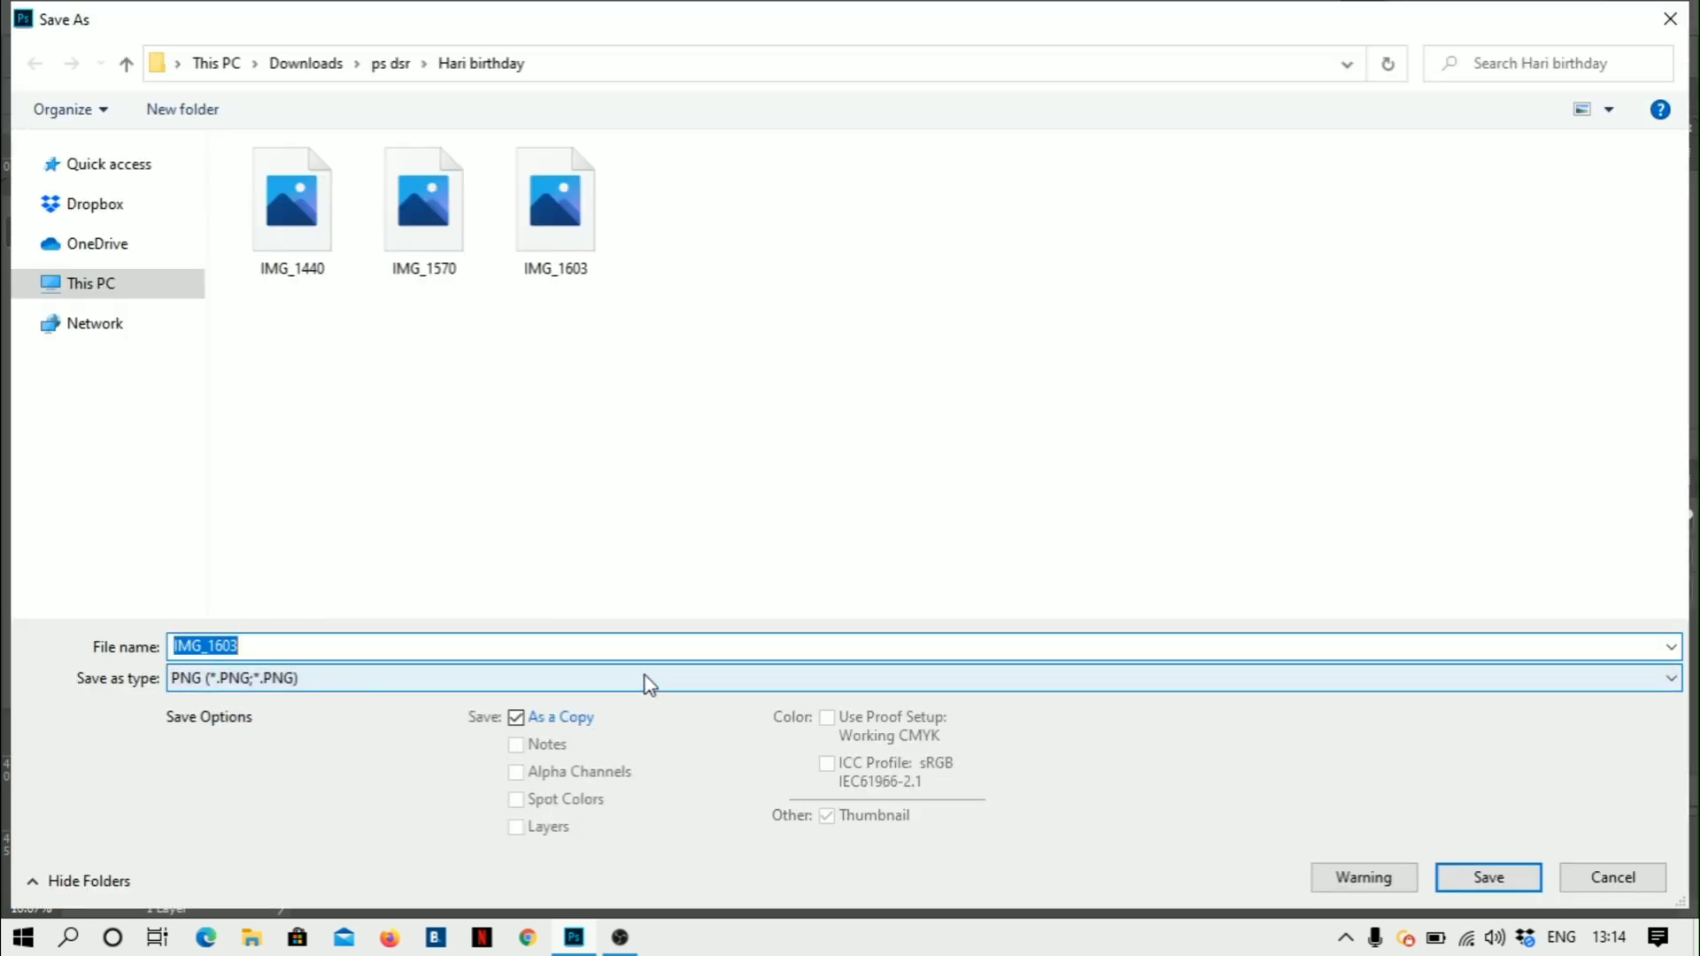
click(660, 678)
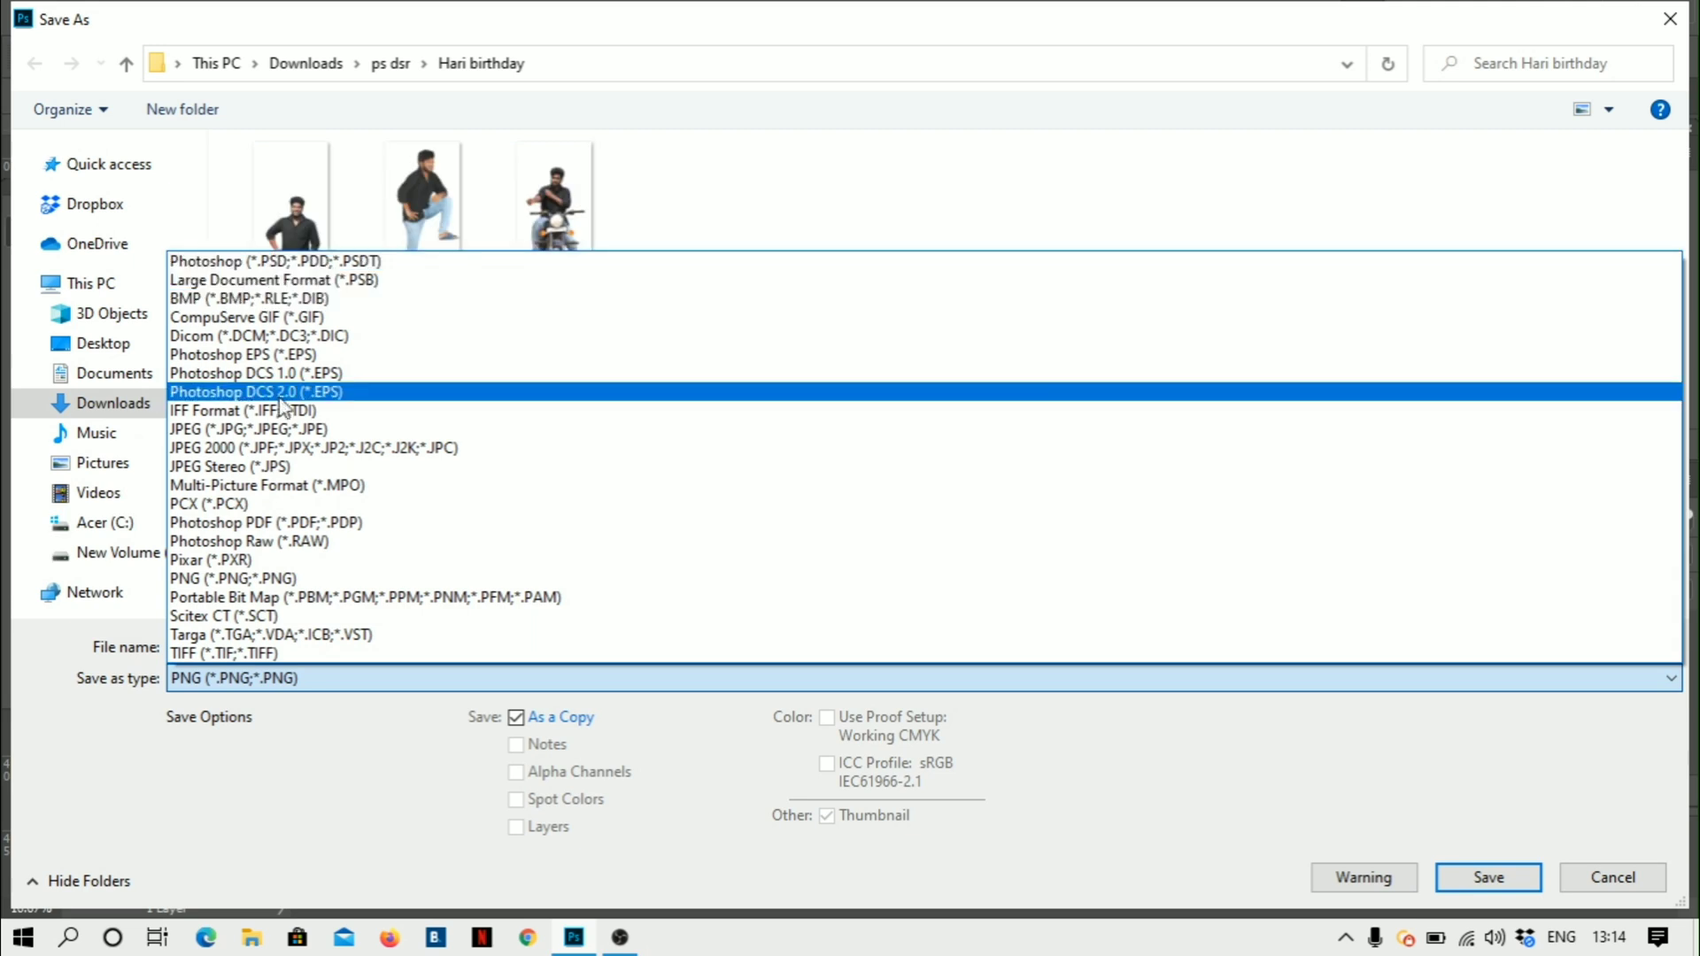
click(290, 428)
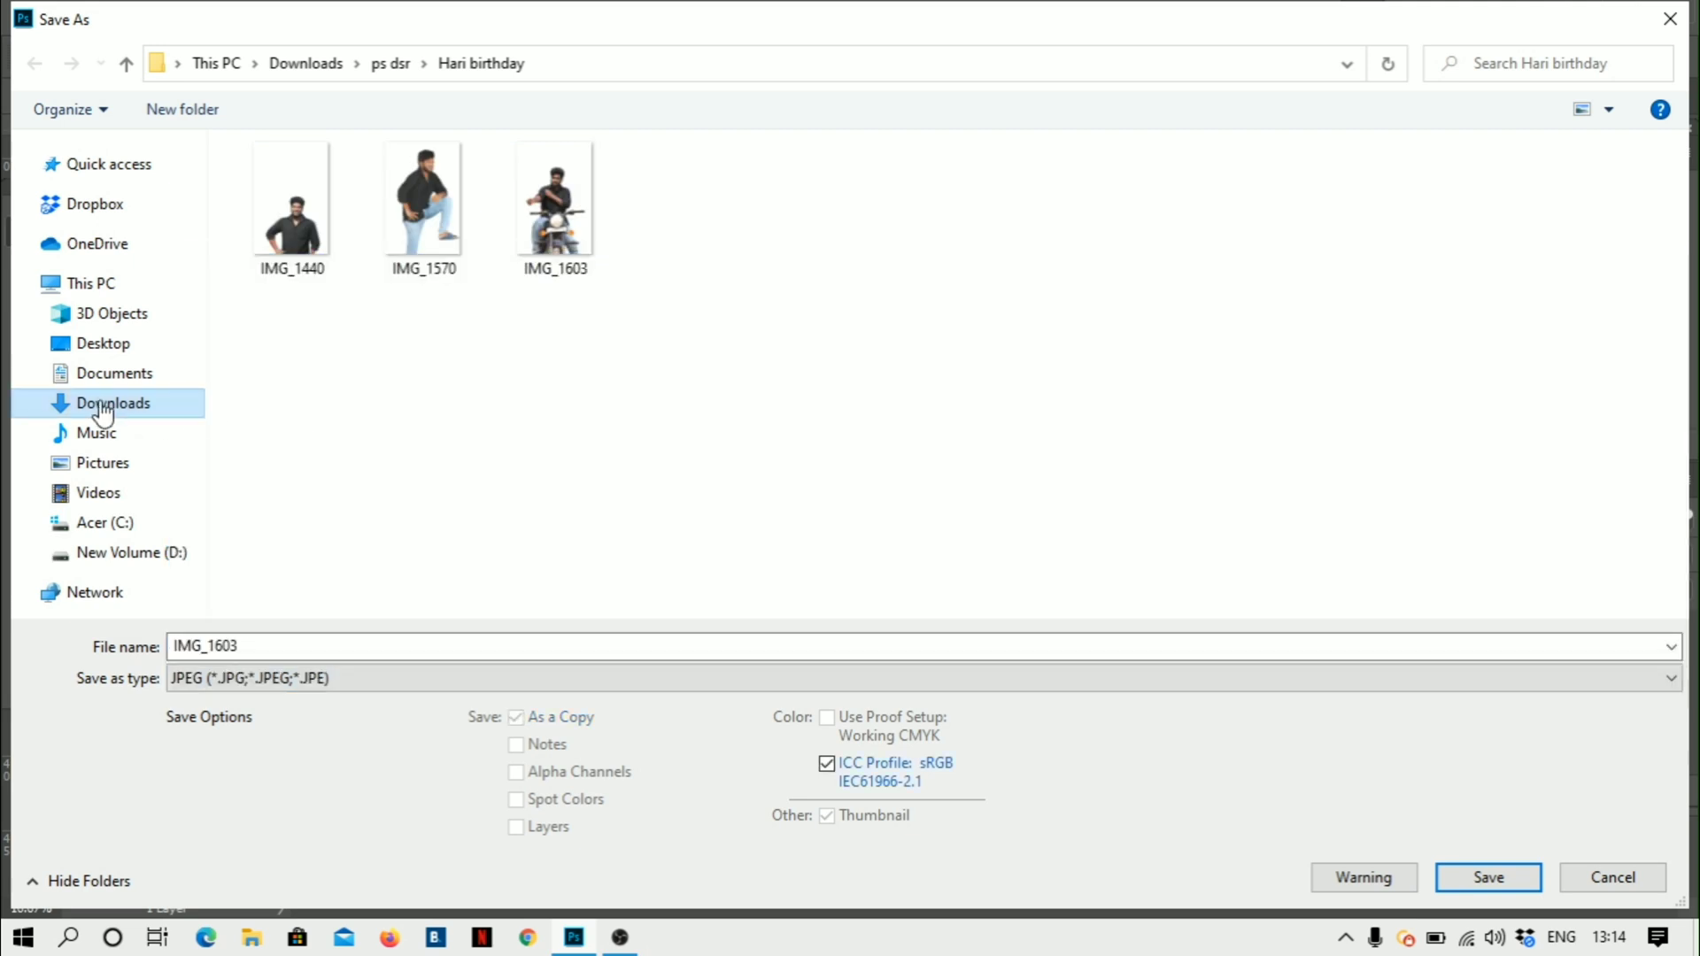
click(97, 400)
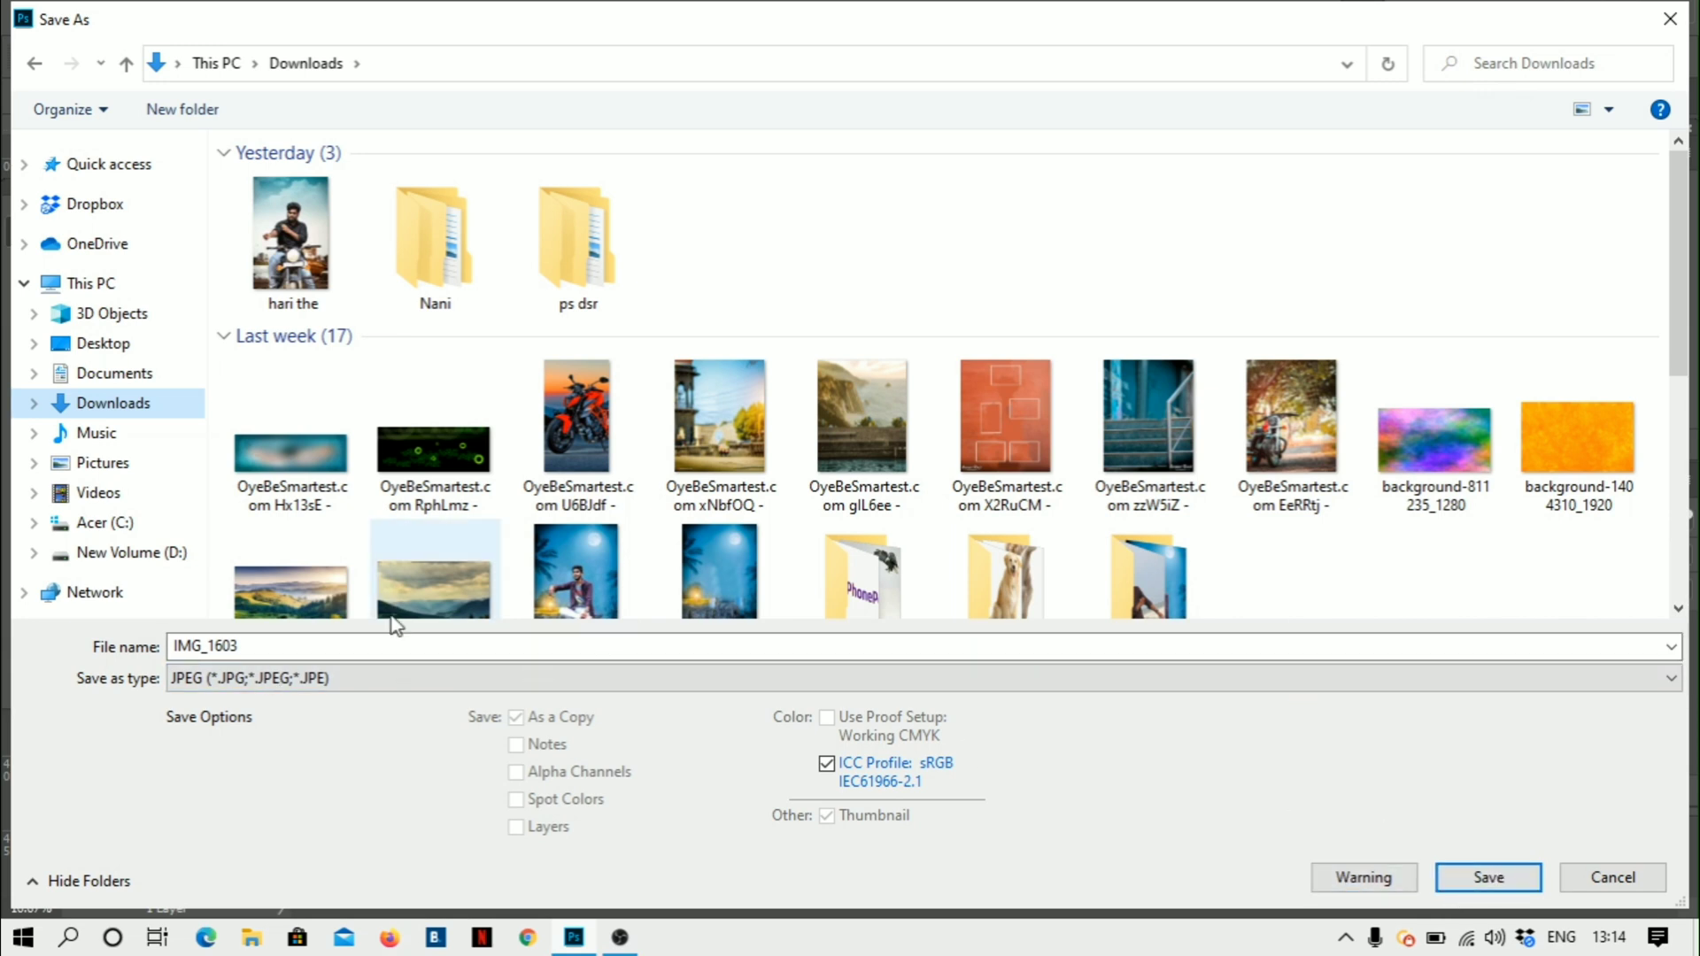
click(1470, 879)
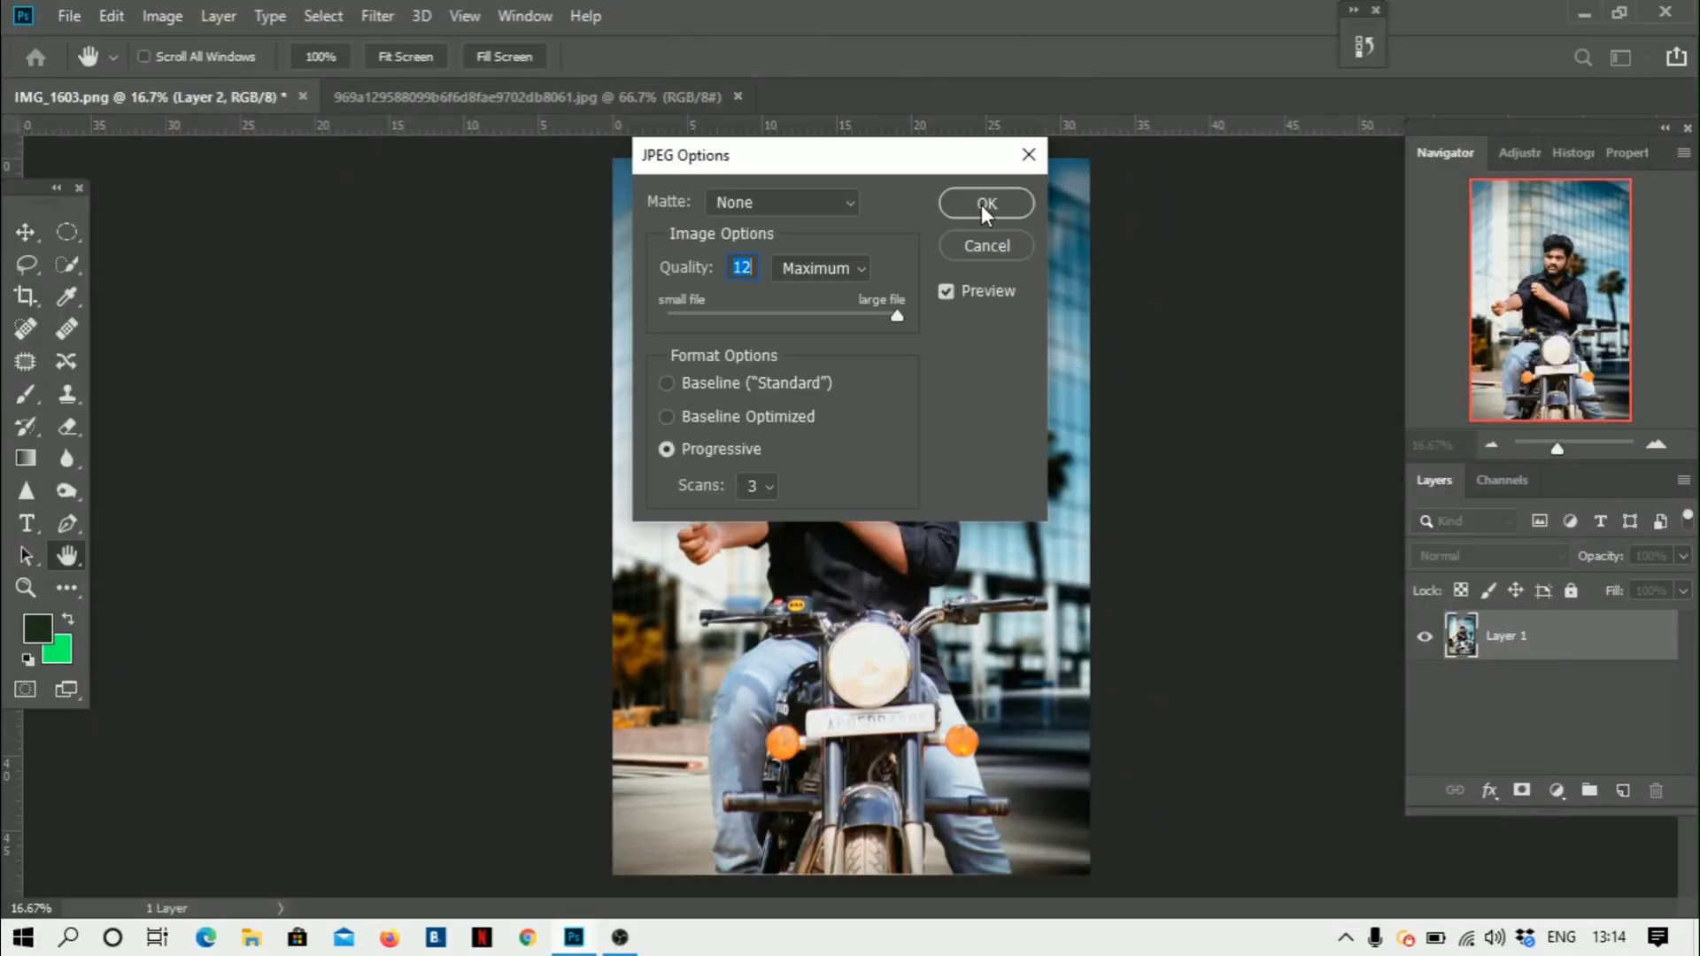
click(970, 205)
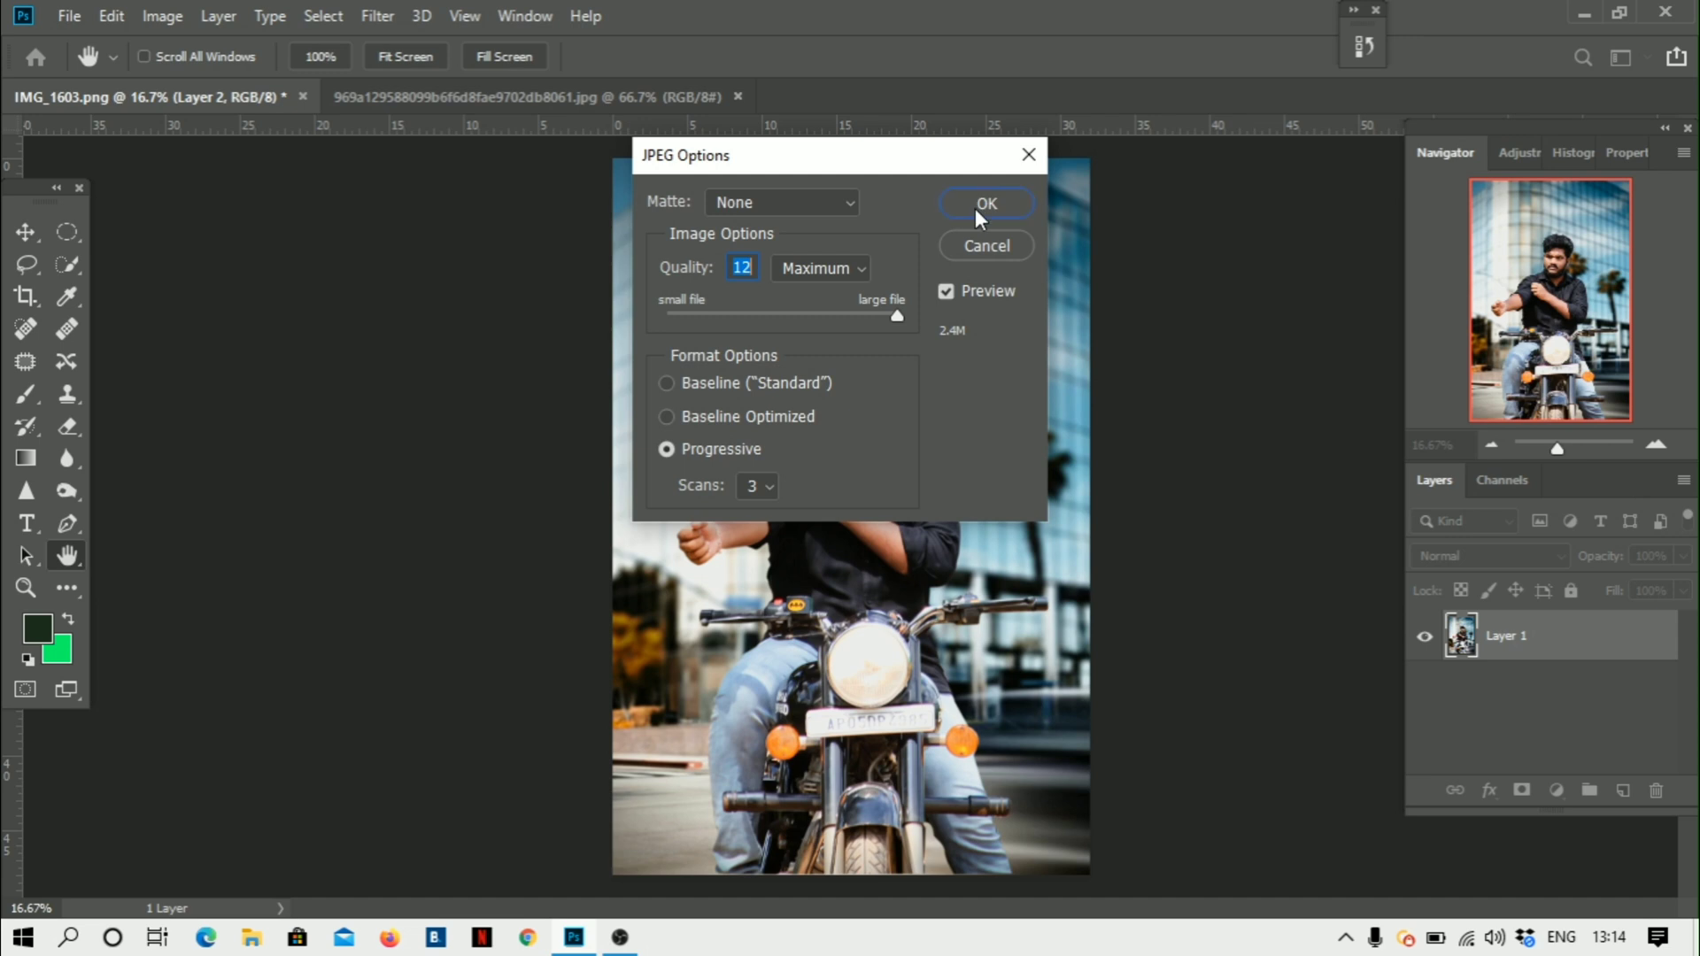
click(620, 937)
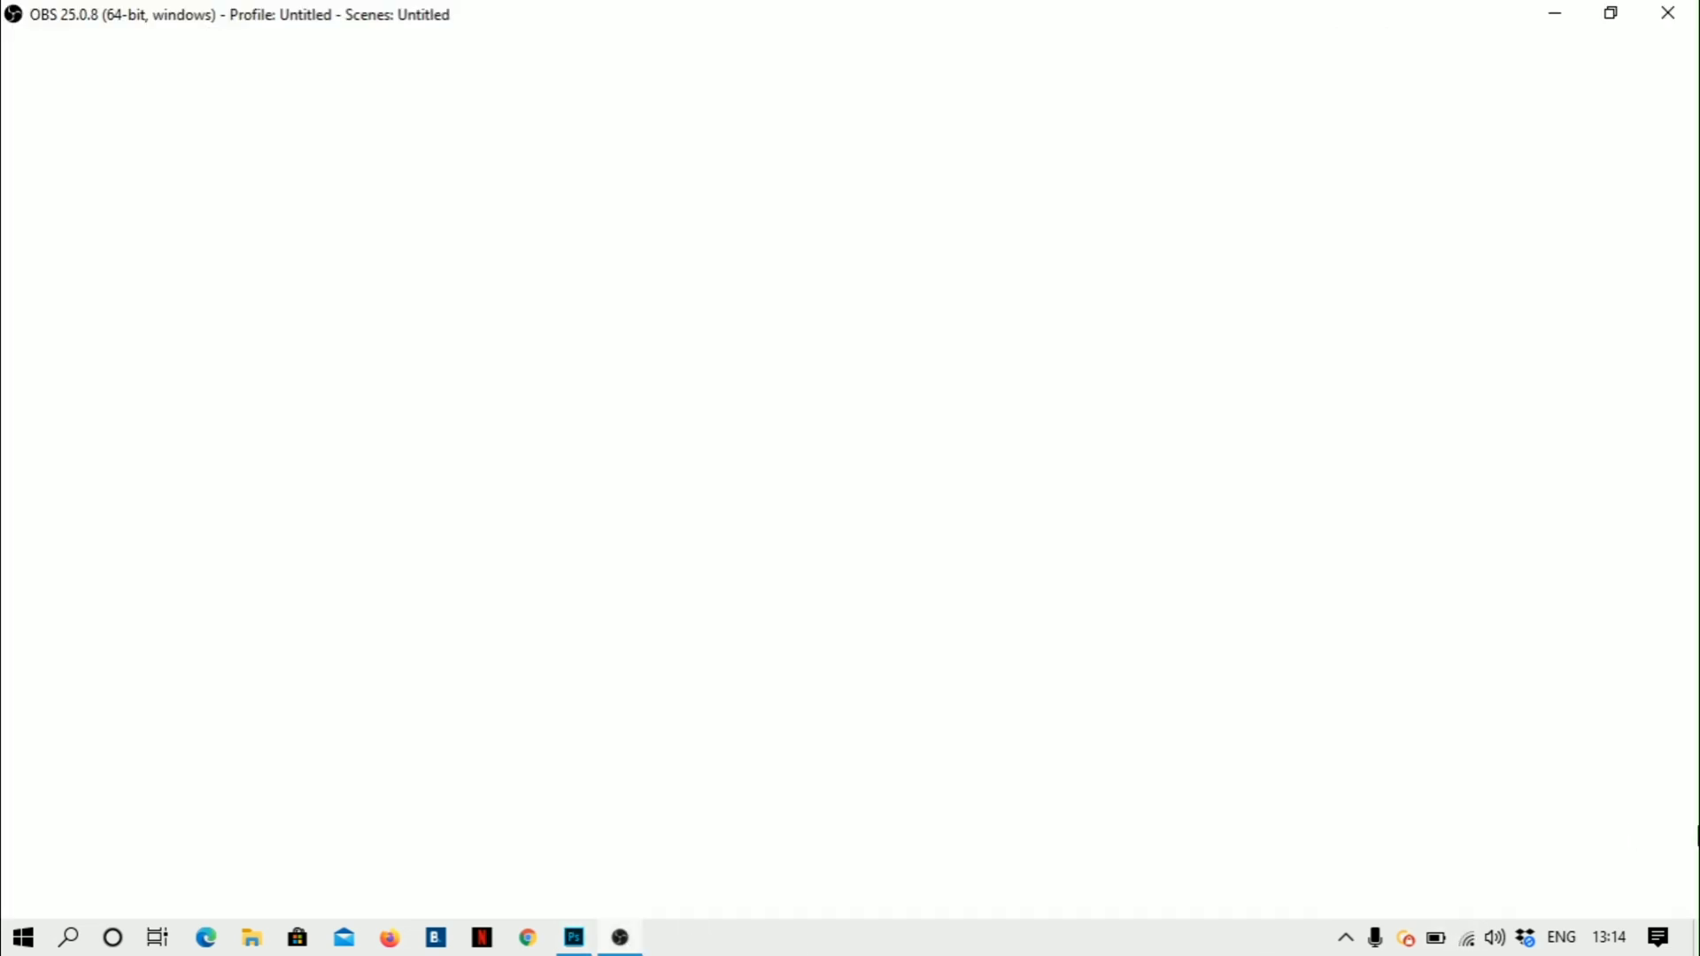